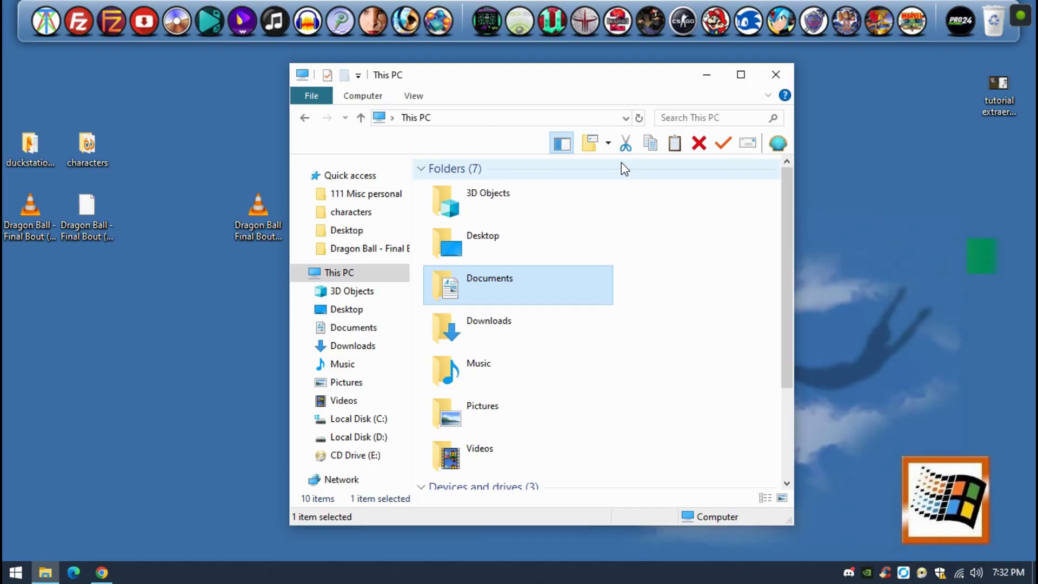
- Open the characters folder and inspect goku.blend in Blender, then close it
{"action": "double_click", "coordinate": [95, 152]}
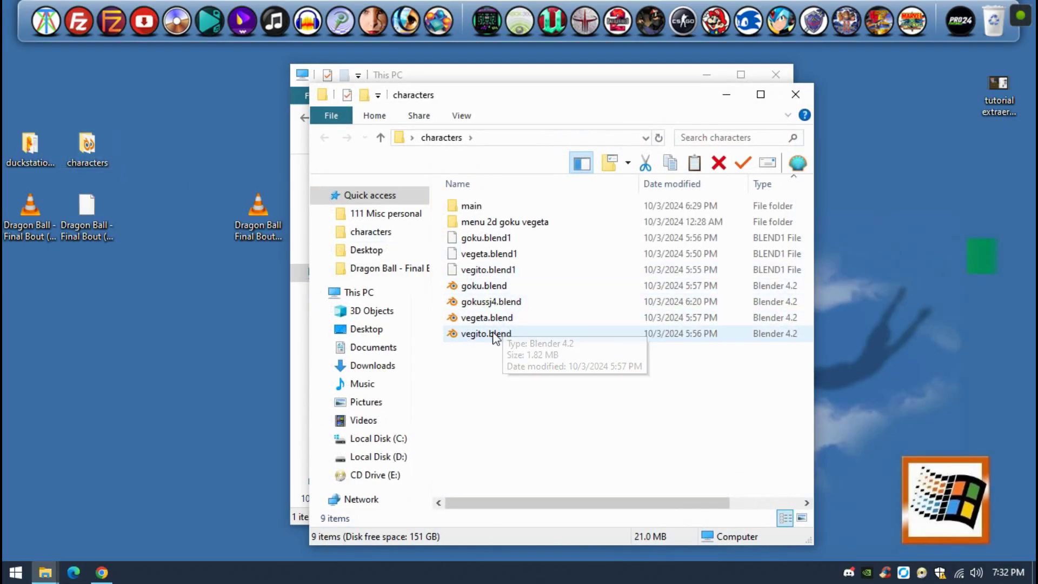
{"action": "left_click", "coordinate": [490, 301]}
{"action": "left_click", "coordinate": [497, 319]}
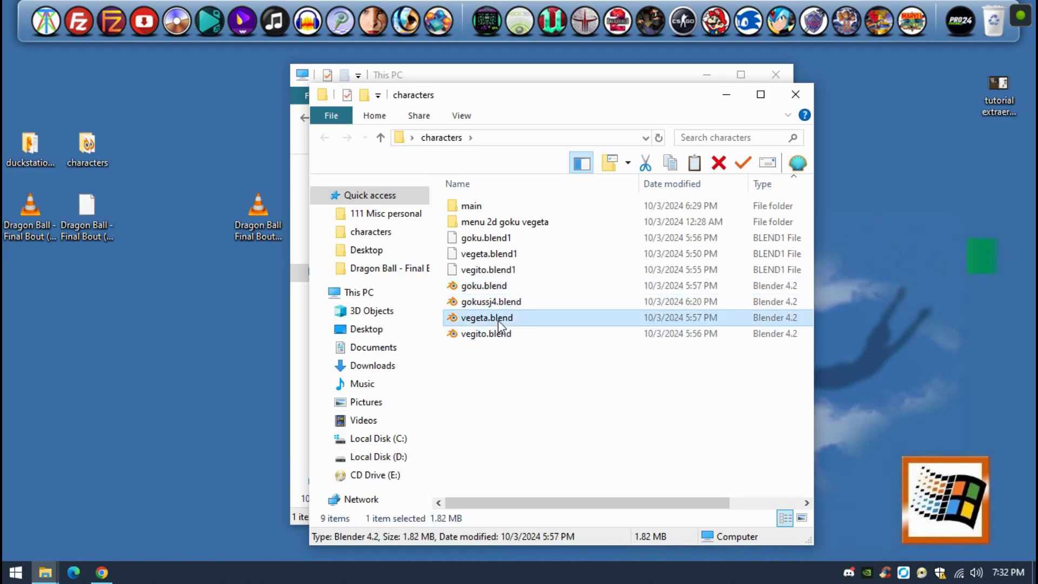
{"action": "left_click", "coordinate": [518, 301]}
{"action": "double_click", "coordinate": [527, 287]}
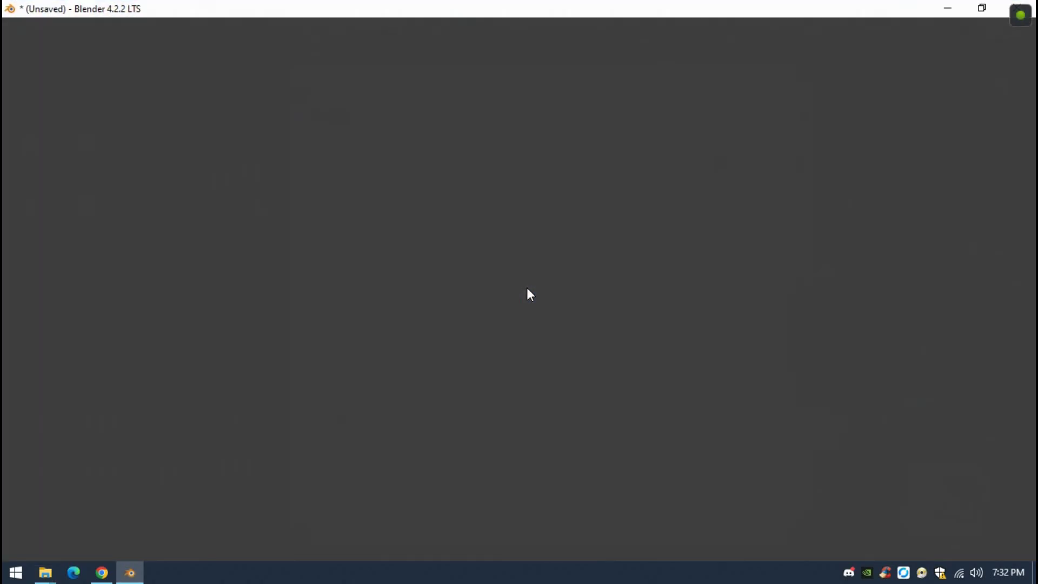
{"action": "middle_click_drag", "start_coordinate": [512, 273], "coordinate": [465, 262]}
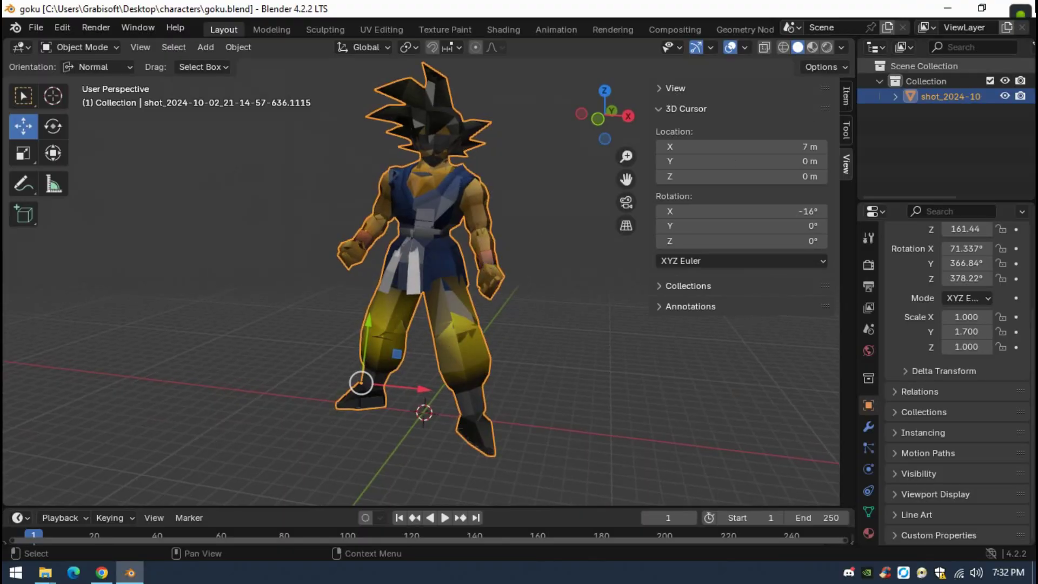
{"action": "left_click", "coordinate": [1021, 8]}
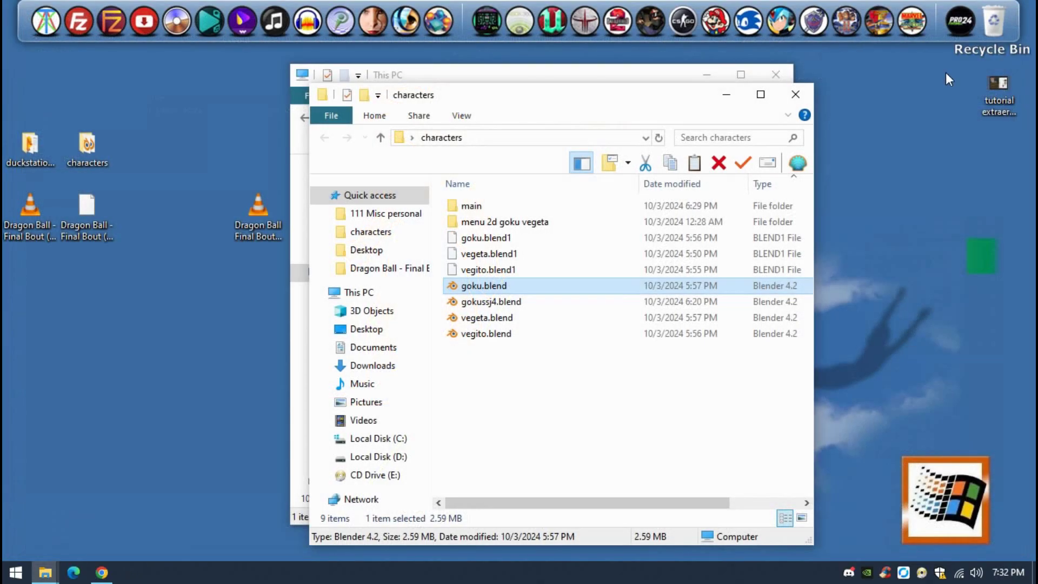
- Inspect gokussj4.blend, vegeta.blend and vegito.blend in Blender, then close both Explorer windows
{"action": "double_click", "coordinate": [476, 304]}
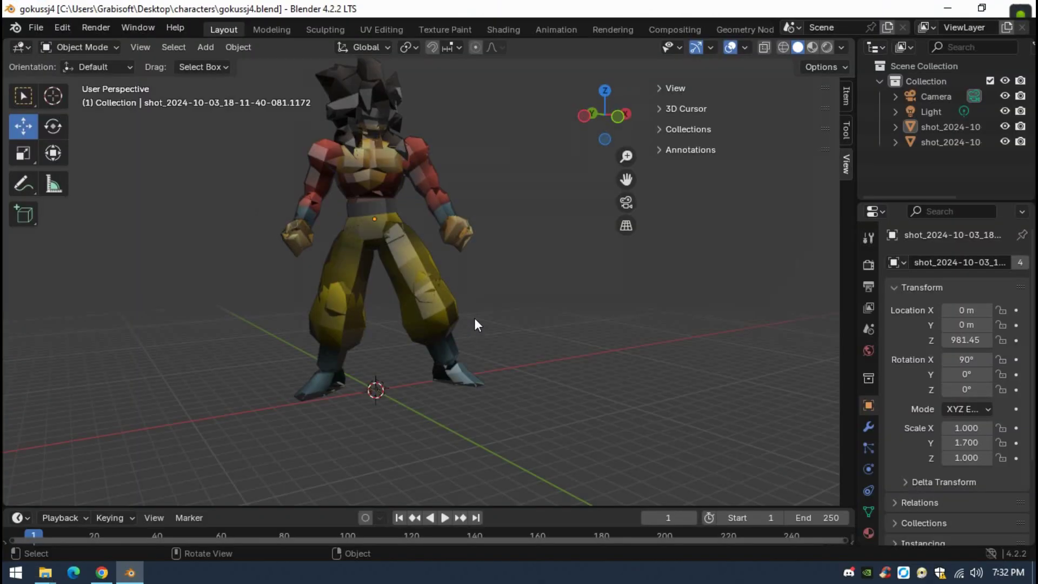
{"action": "middle_click_drag", "start_coordinate": [476, 321], "coordinate": [421, 292]}
{"action": "left_click", "coordinate": [1021, 8]}
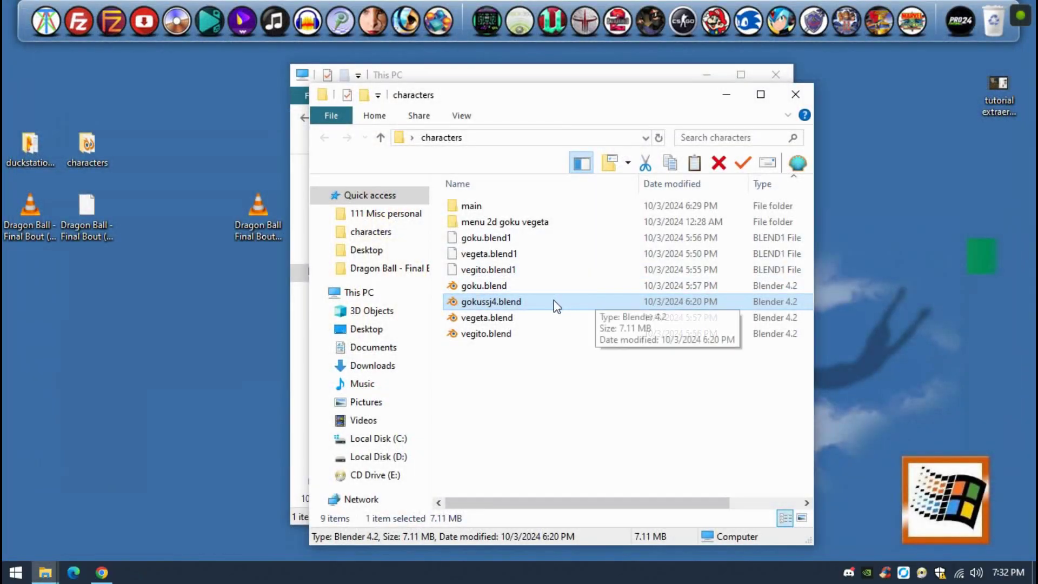
{"action": "double_click", "coordinate": [492, 318]}
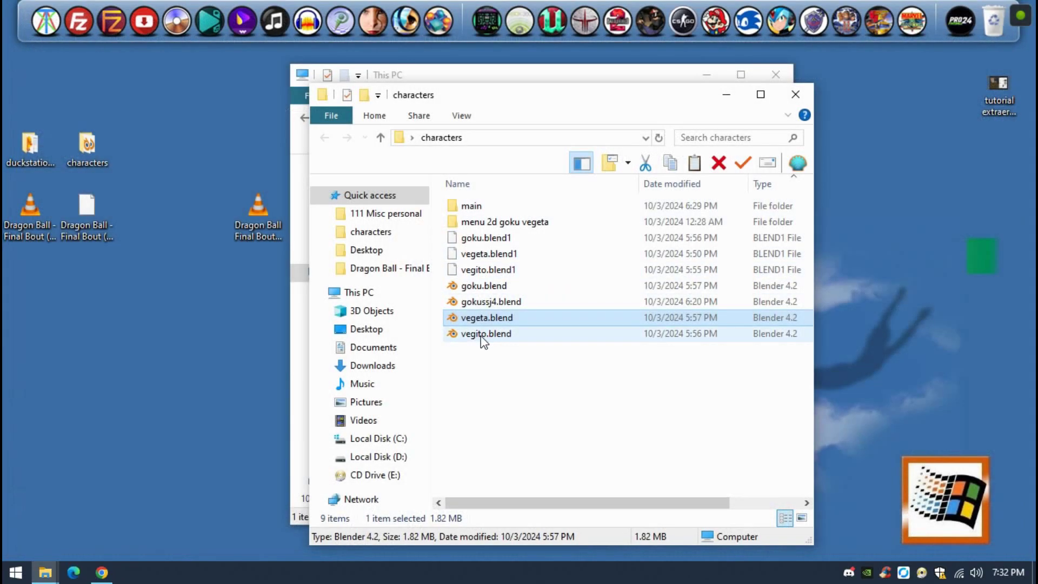
{"action": "double_click", "coordinate": [480, 333]}
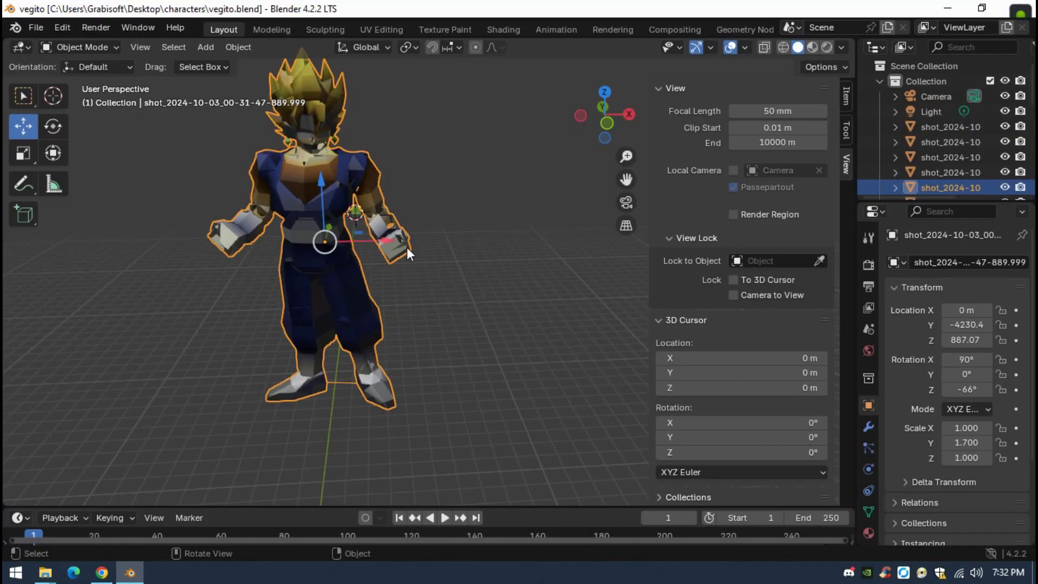
{"action": "middle_click_drag", "start_coordinate": [406, 247], "coordinate": [427, 242]}
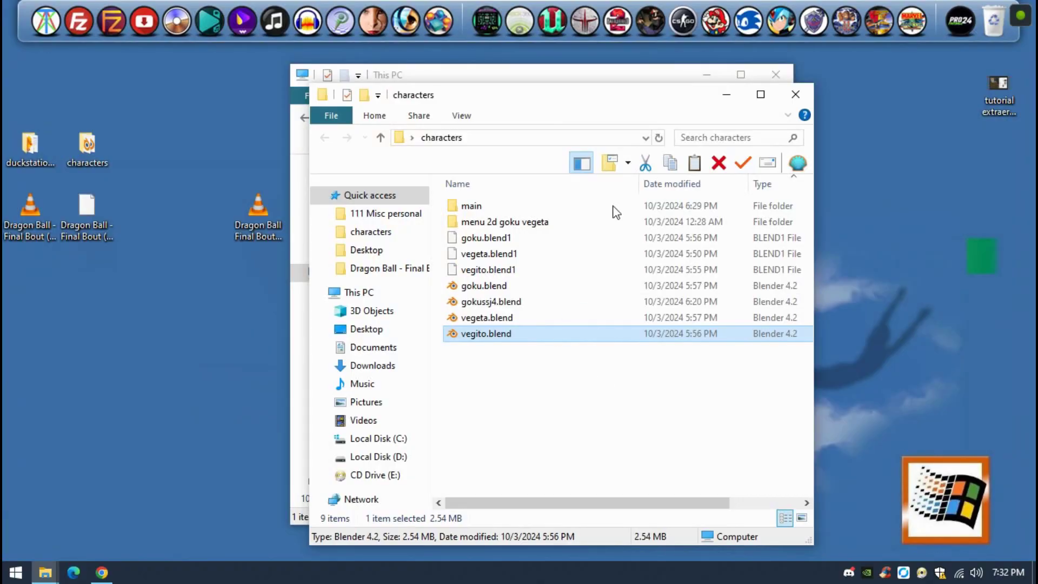
{"action": "left_click", "coordinate": [795, 94]}
{"action": "left_click", "coordinate": [776, 74]}
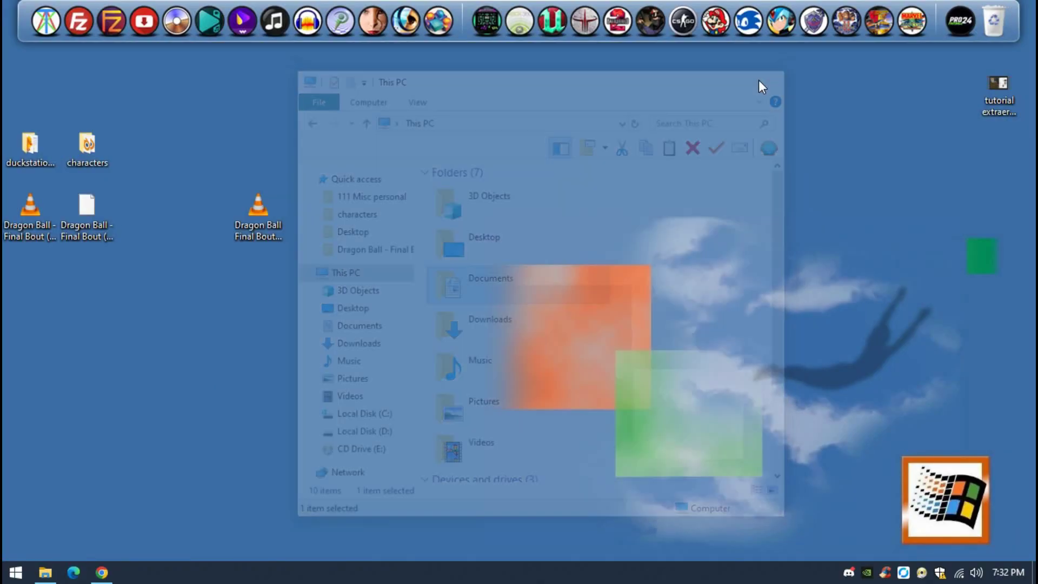
- Scroll the duckstation-3D-Screenshot GitHub page to its Latest 3D Screenshot Build release, then show the desktop
{"action": "left_click", "coordinate": [111, 572]}
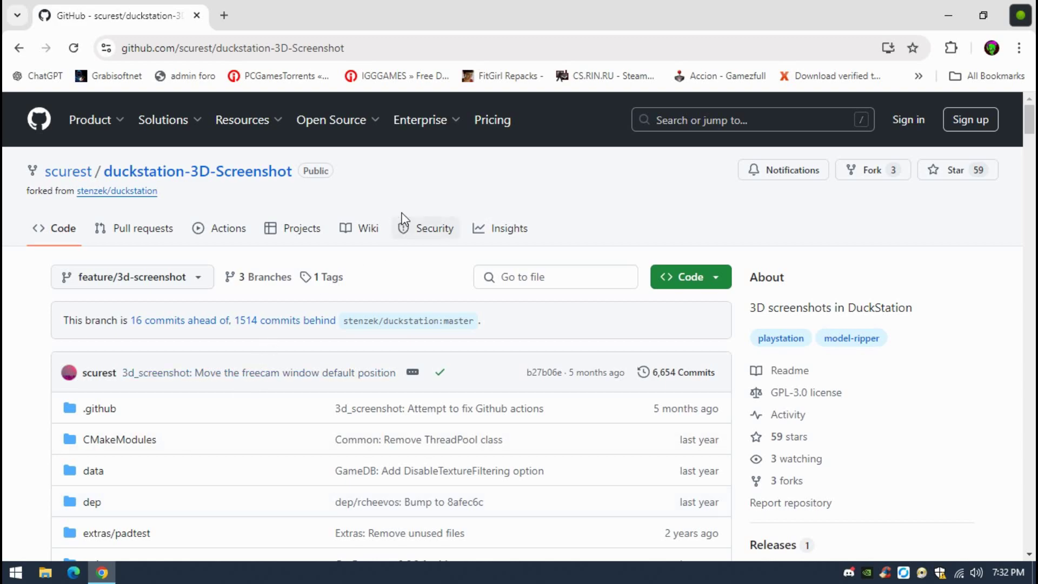
{"action": "scroll", "coordinate": [456, 232], "scroll_direction": "down", "scroll_amount": 2}
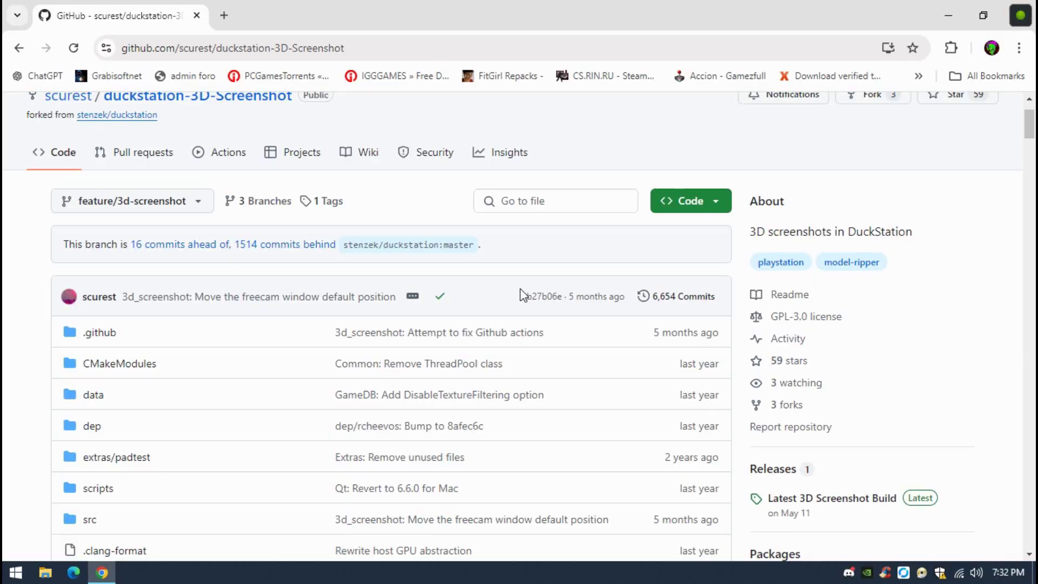
{"action": "scroll", "coordinate": [540, 292], "scroll_direction": "down", "scroll_amount": 5}
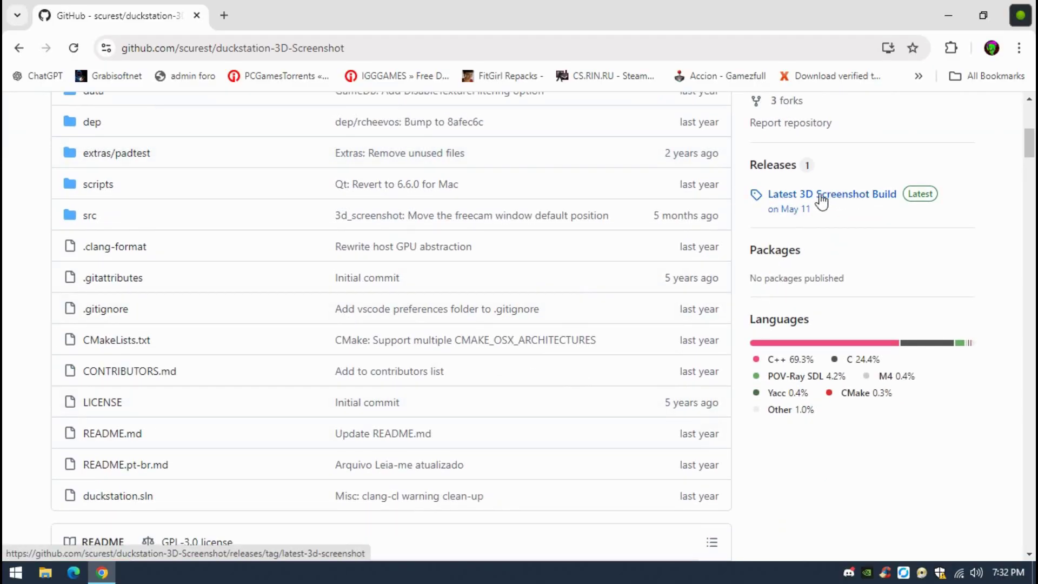
{"action": "key", "text": "super+d"}
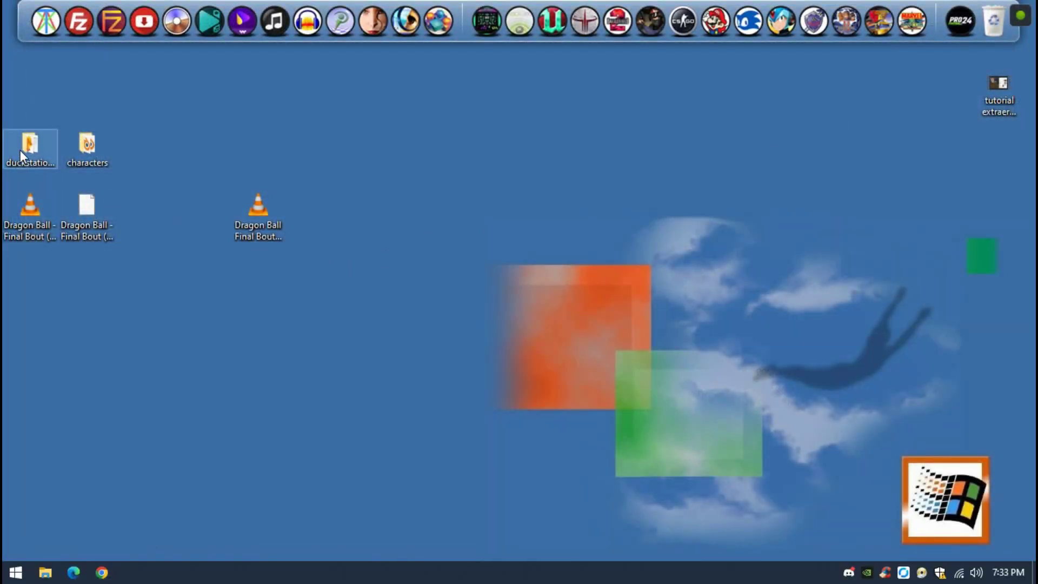
- Open the desktop duckstation folder and the Documents > DuckStation folder
{"action": "double_click", "coordinate": [22, 153]}
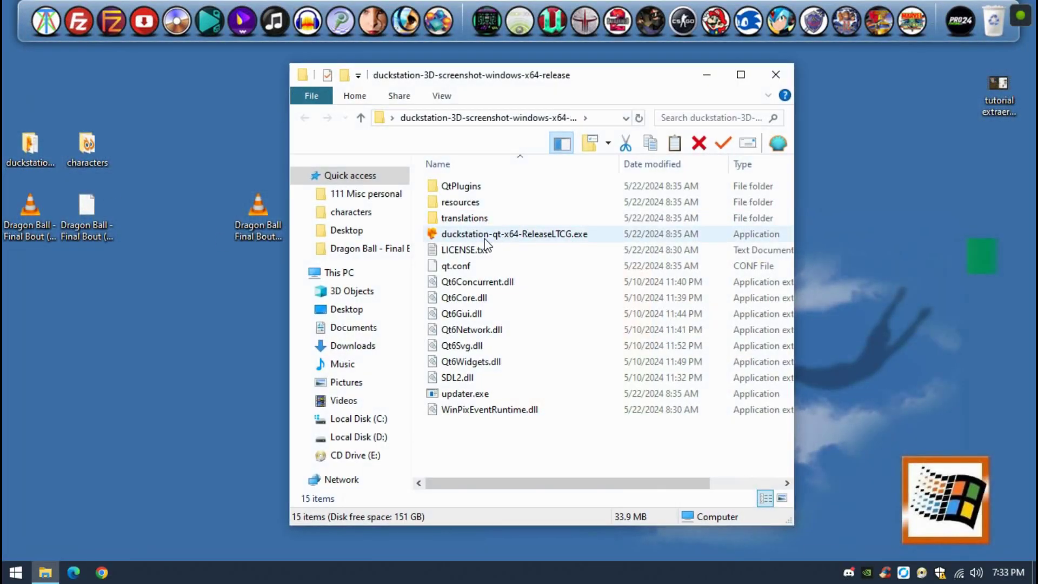
{"action": "left_click", "coordinate": [16, 573]}
{"action": "left_click", "coordinate": [276, 212]}
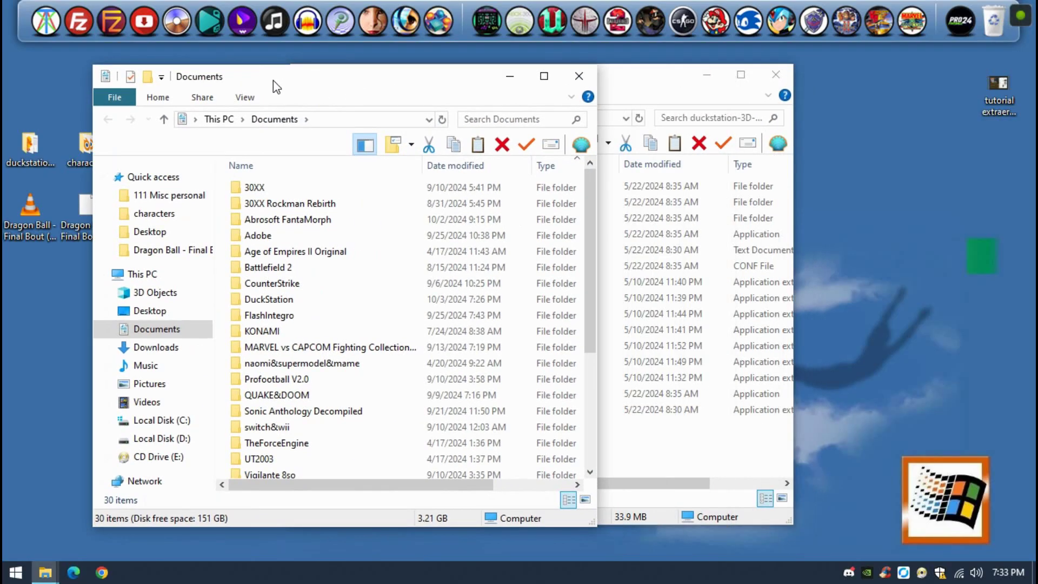
{"action": "left_click_drag", "start_coordinate": [274, 81], "coordinate": [283, 80]}
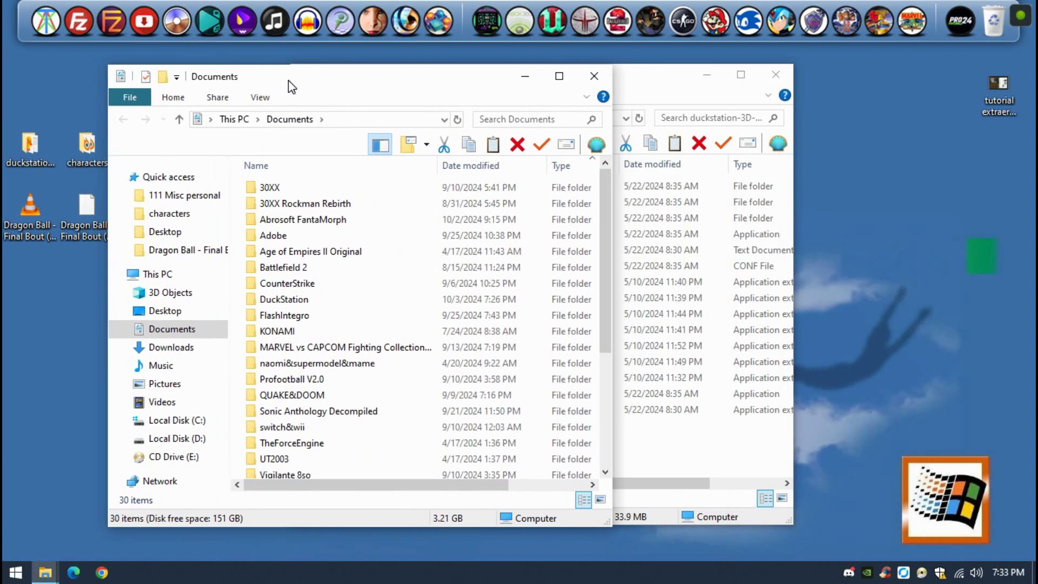
{"action": "double_click", "coordinate": [330, 301]}
{"action": "key", "text": "alt+Left"}
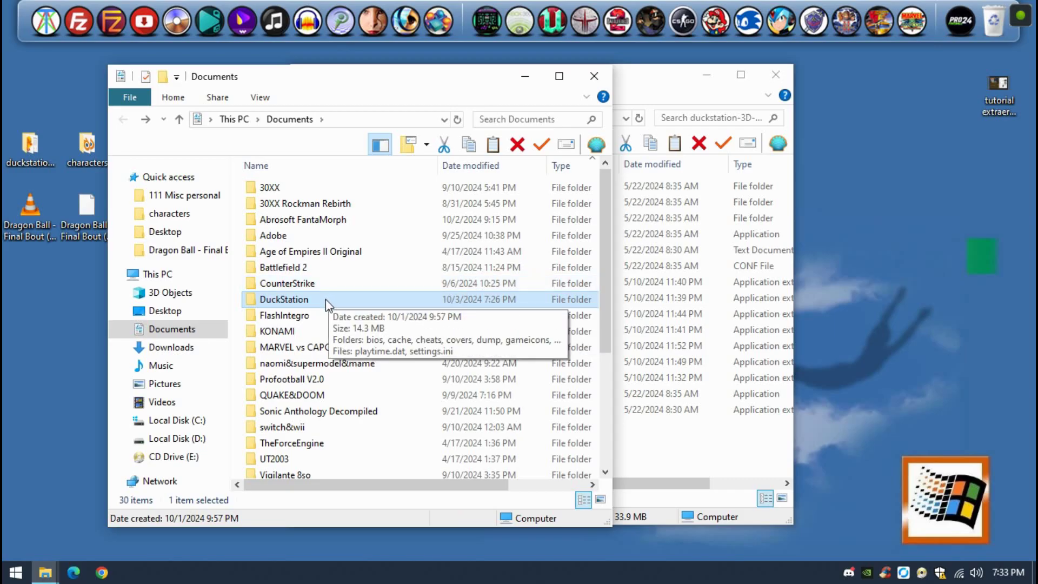
{"action": "double_click", "coordinate": [327, 300]}
- Check the 15 BIOS files and screenshots_3d folder, then select duckstation-qt-x64-ReleaseLTCG.exe
{"action": "double_click", "coordinate": [323, 187]}
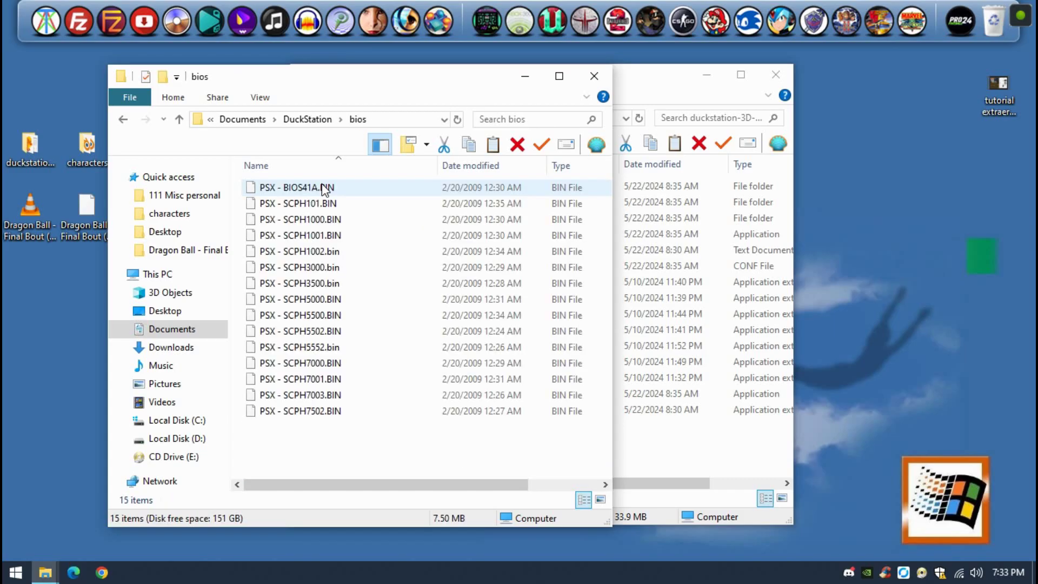
{"action": "left_click_drag", "start_coordinate": [393, 470], "coordinate": [335, 134]}
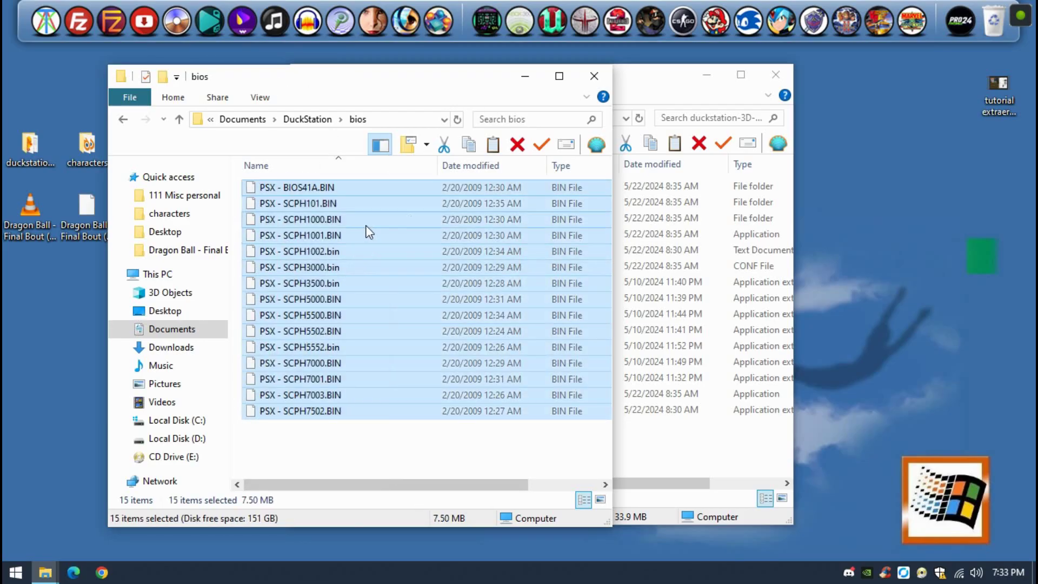
{"action": "key", "text": "alt+Left"}
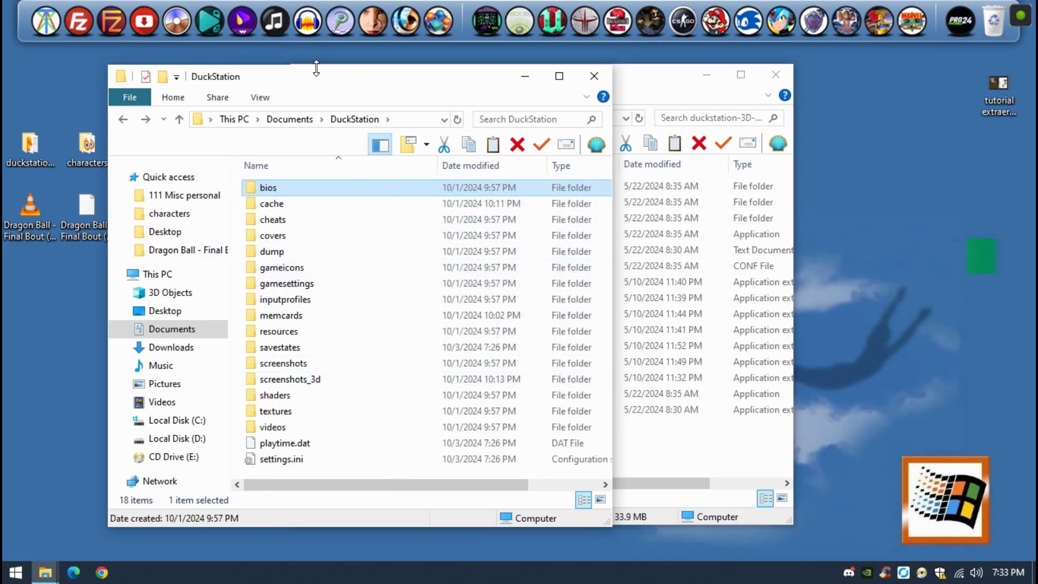
{"action": "left_click_drag", "start_coordinate": [317, 82], "coordinate": [671, 99]}
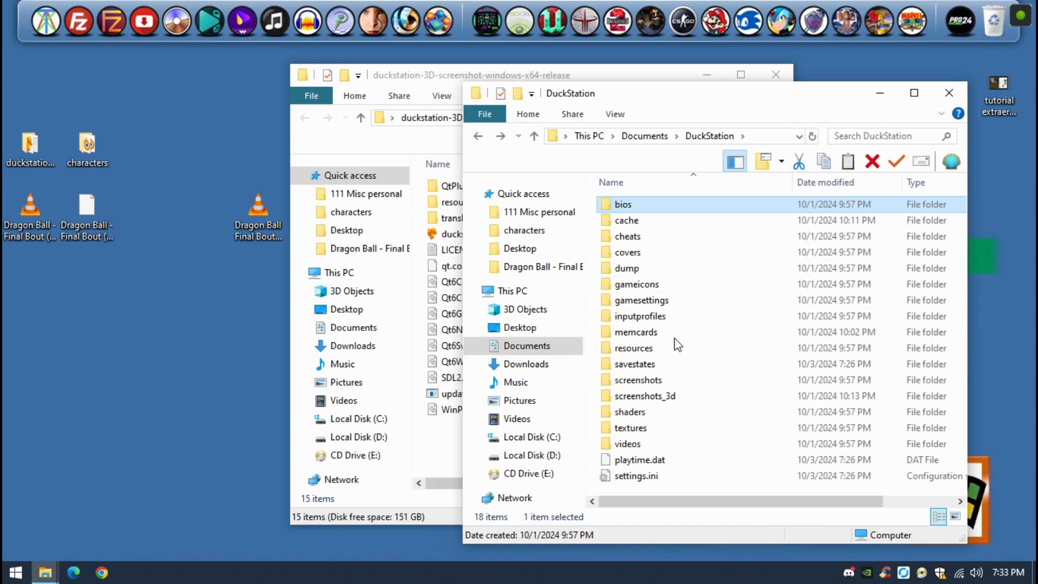
{"action": "left_click", "coordinate": [672, 396]}
{"action": "left_click", "coordinate": [676, 393]}
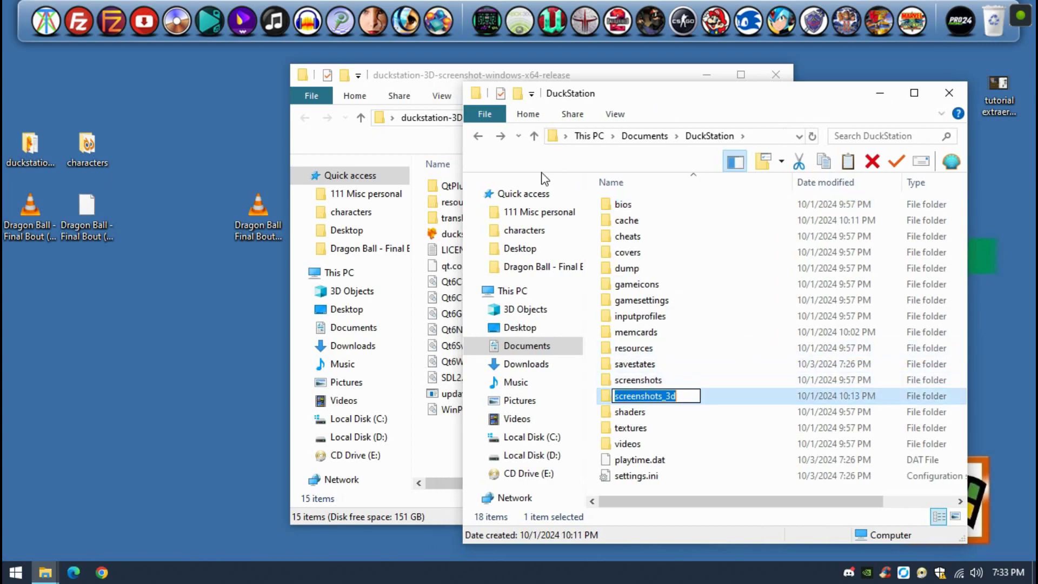
{"action": "left_click", "coordinate": [436, 273]}
{"action": "left_click", "coordinate": [465, 233]}
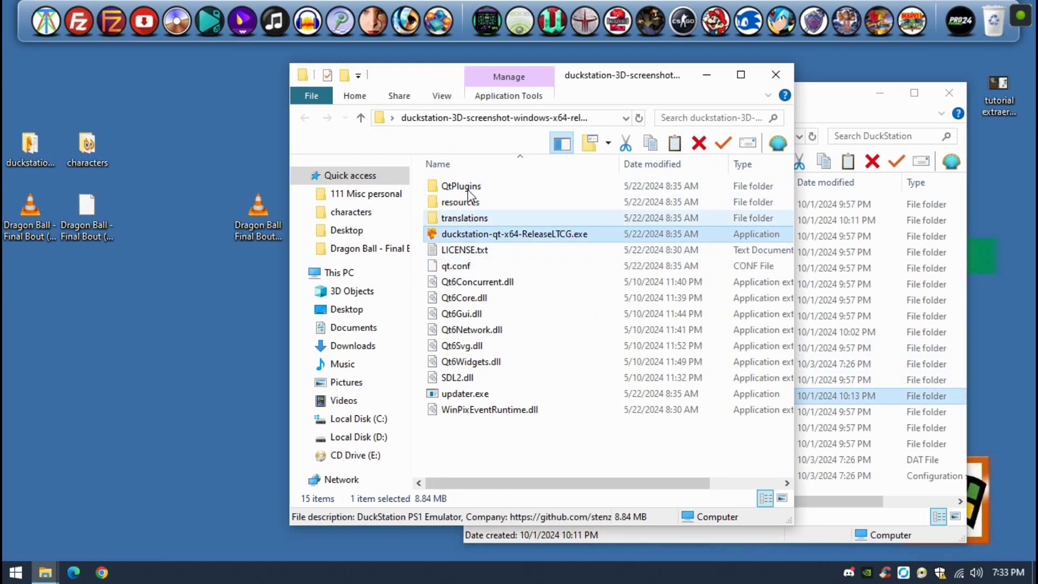
- Launch DuckStation and start Dragon Ball - Final Bout (Japan) from its resume save state
{"action": "double_click", "coordinate": [479, 234]}
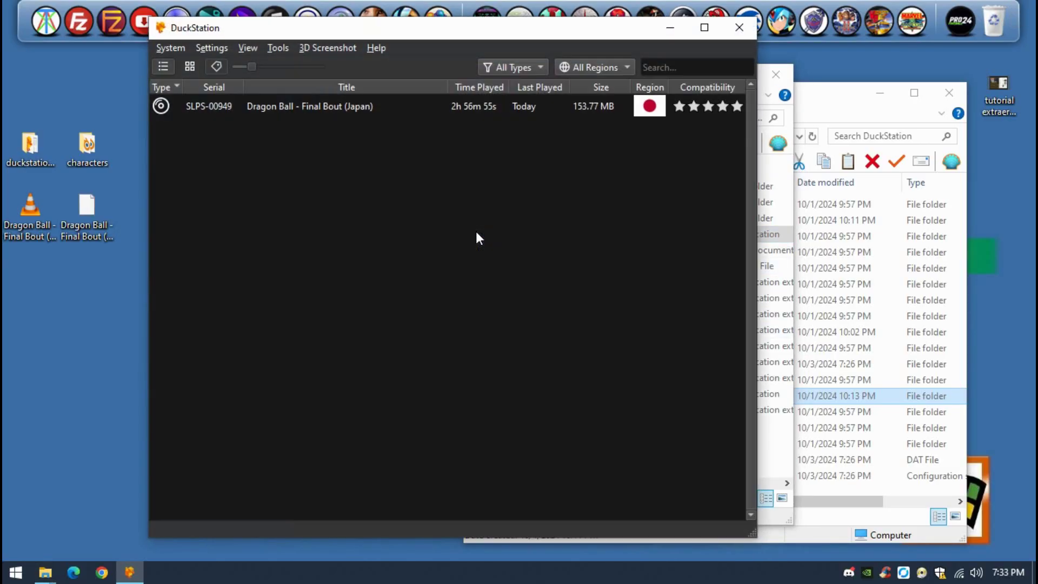
{"action": "left_click", "coordinate": [320, 111]}
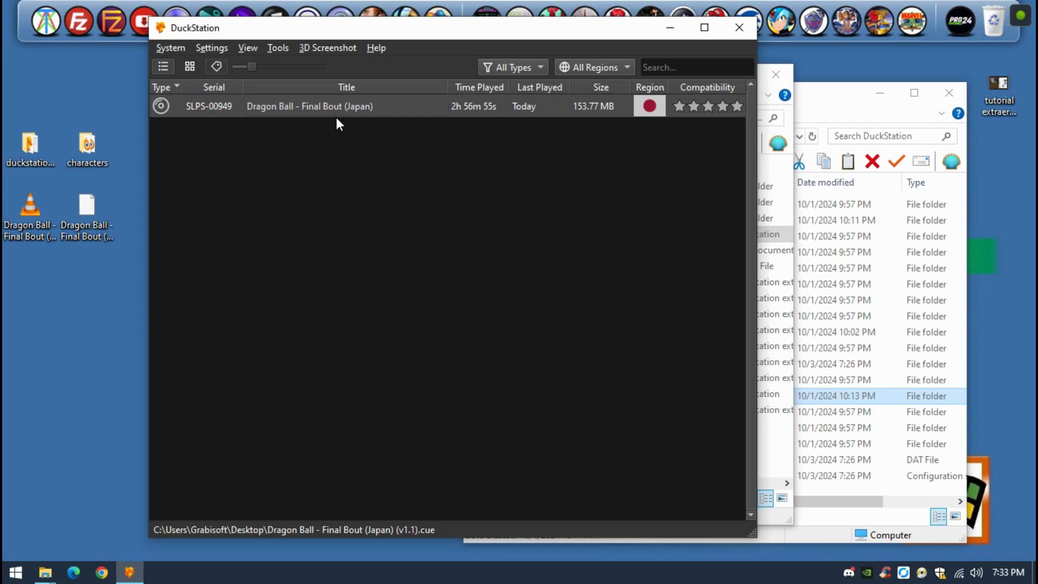
{"action": "double_click", "coordinate": [355, 114]}
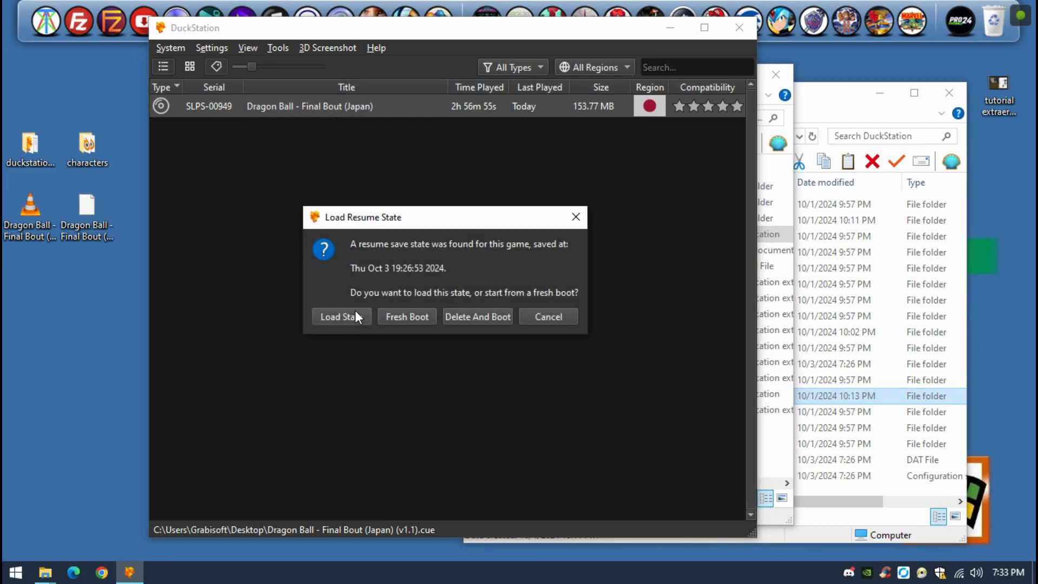
{"action": "left_click", "coordinate": [355, 314]}
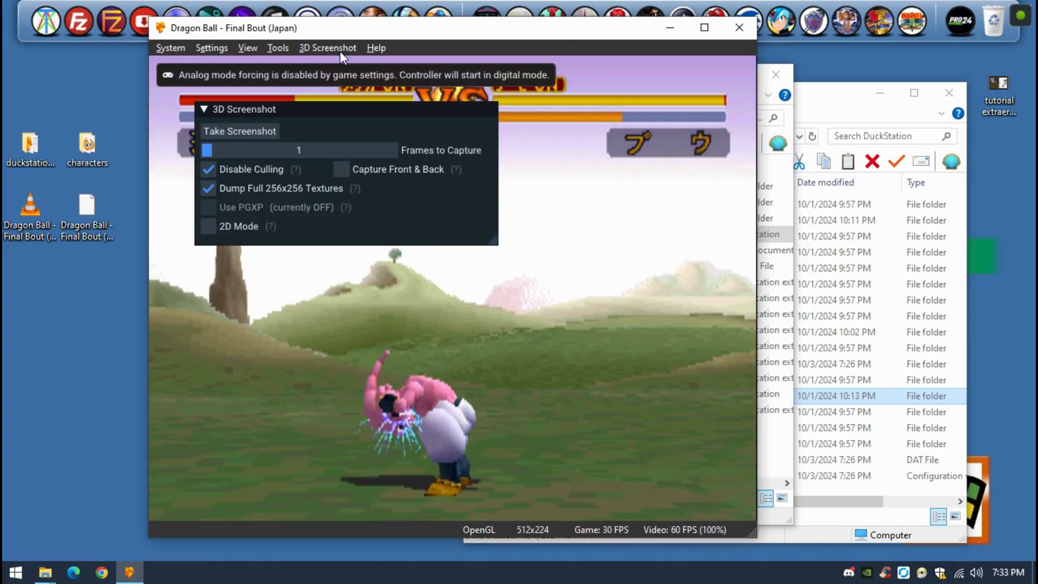
- Review the 3D Screenshot options and position the panel over the game
{"action": "left_click", "coordinate": [319, 48]}
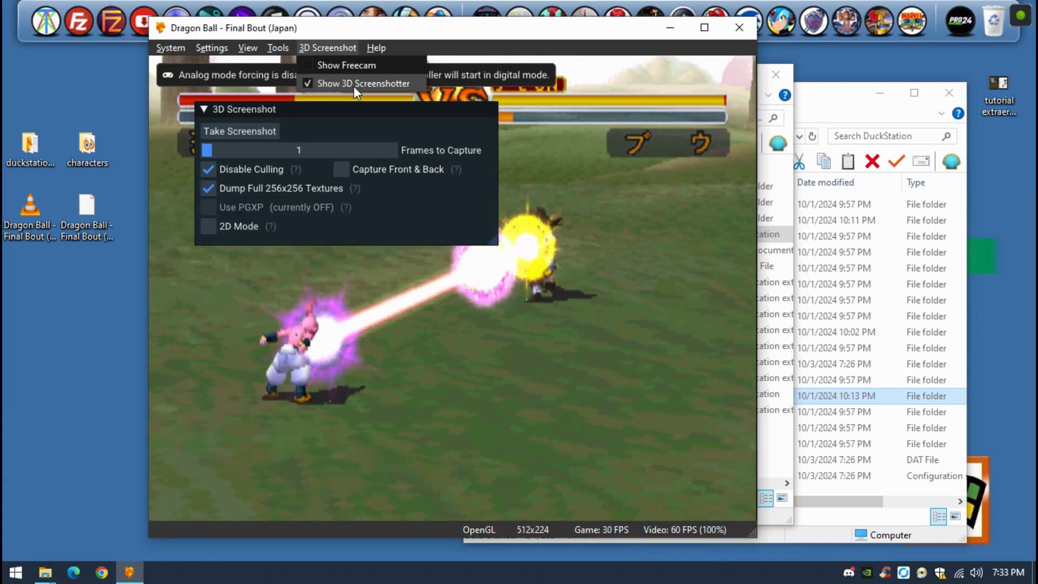
{"action": "left_click", "coordinate": [528, 102]}
{"action": "left_click_drag", "start_coordinate": [373, 109], "coordinate": [618, 101]}
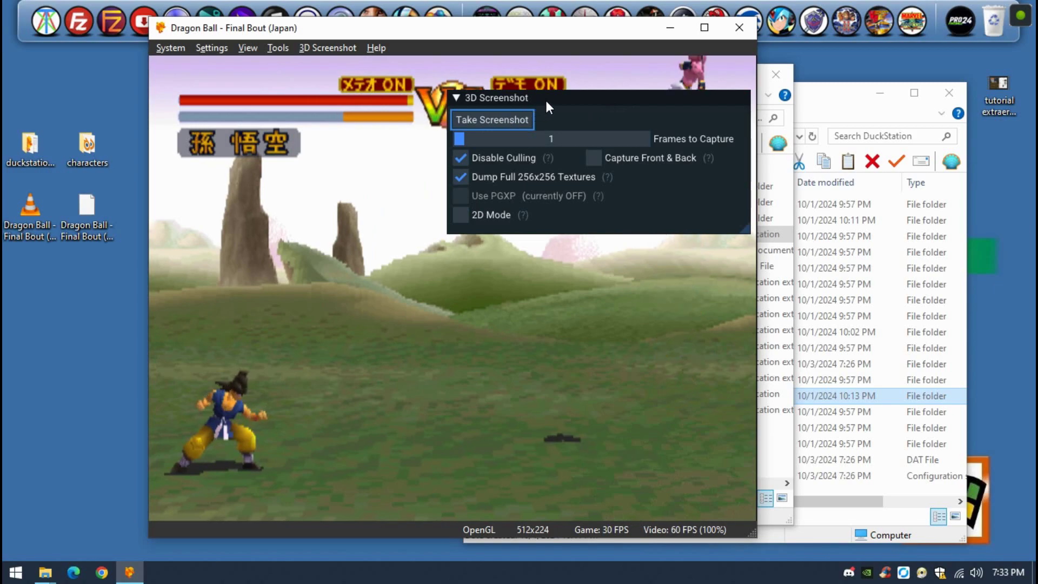
{"action": "left_click_drag", "start_coordinate": [545, 99], "coordinate": [529, 147]}
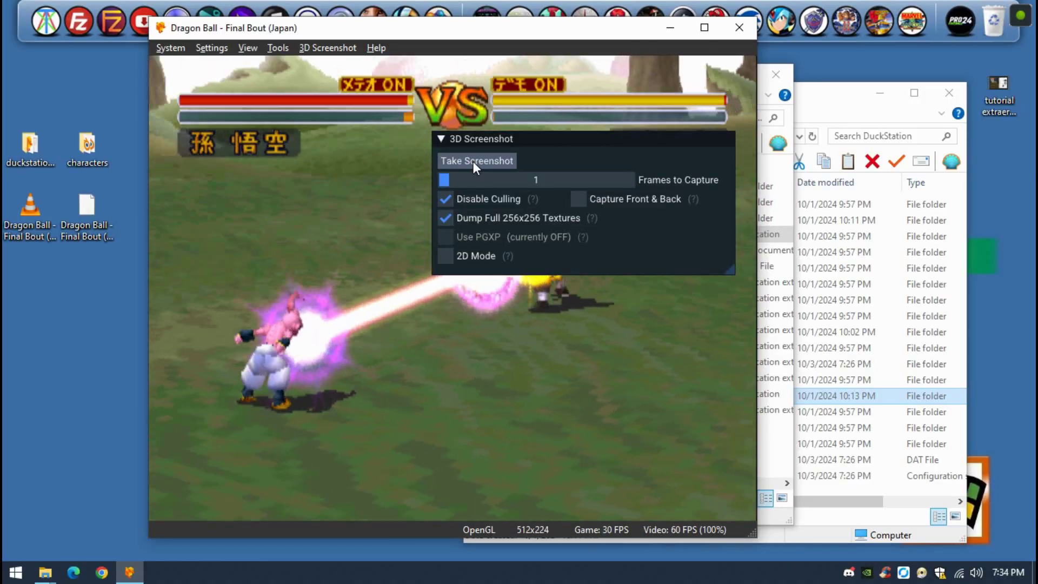
- Capture a 3D screenshot with Goku in view, then shut down DuckStation
{"action": "left_click", "coordinate": [472, 162]}
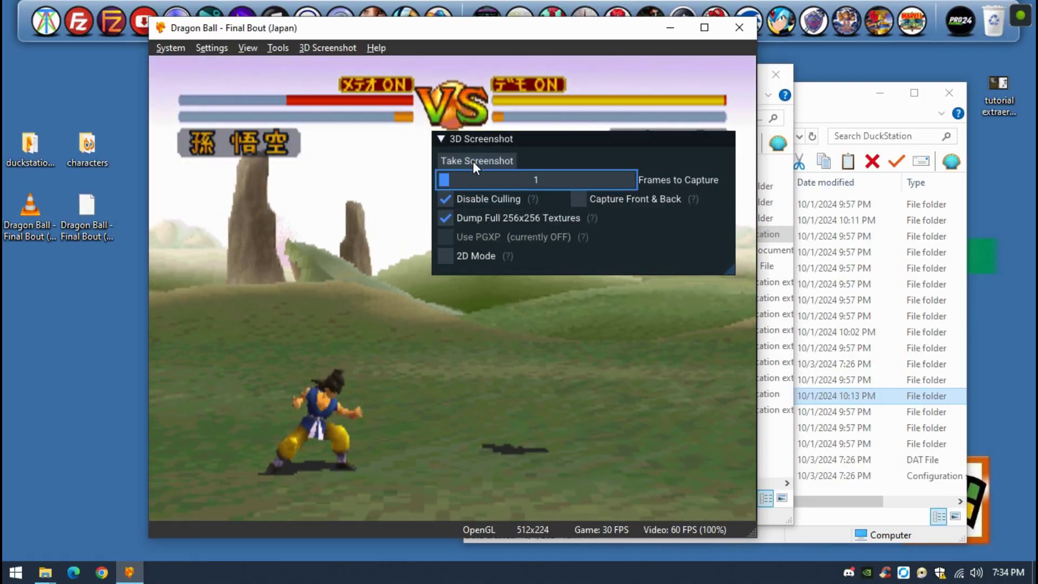
{"action": "key", "text": "Down"}
{"action": "key", "text": "Right"}
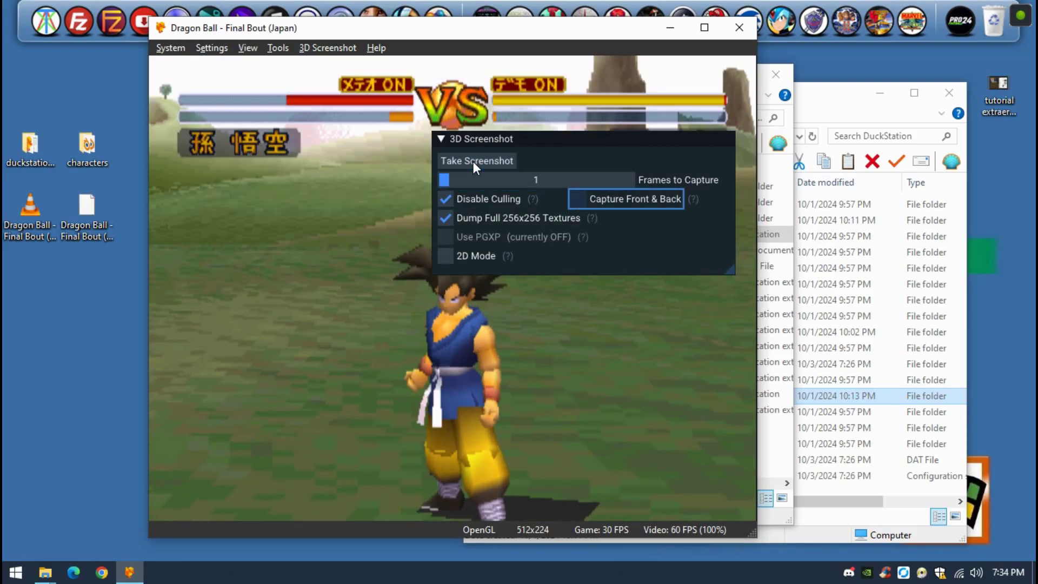
{"action": "left_click", "coordinate": [473, 161]}
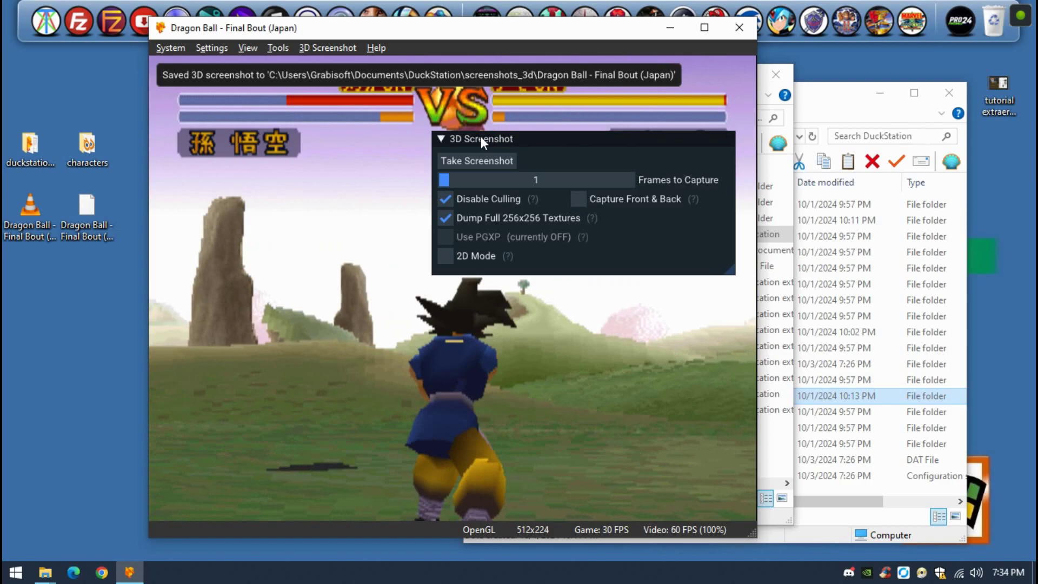
{"action": "left_click", "coordinate": [441, 139]}
{"action": "left_click", "coordinate": [727, 25]}
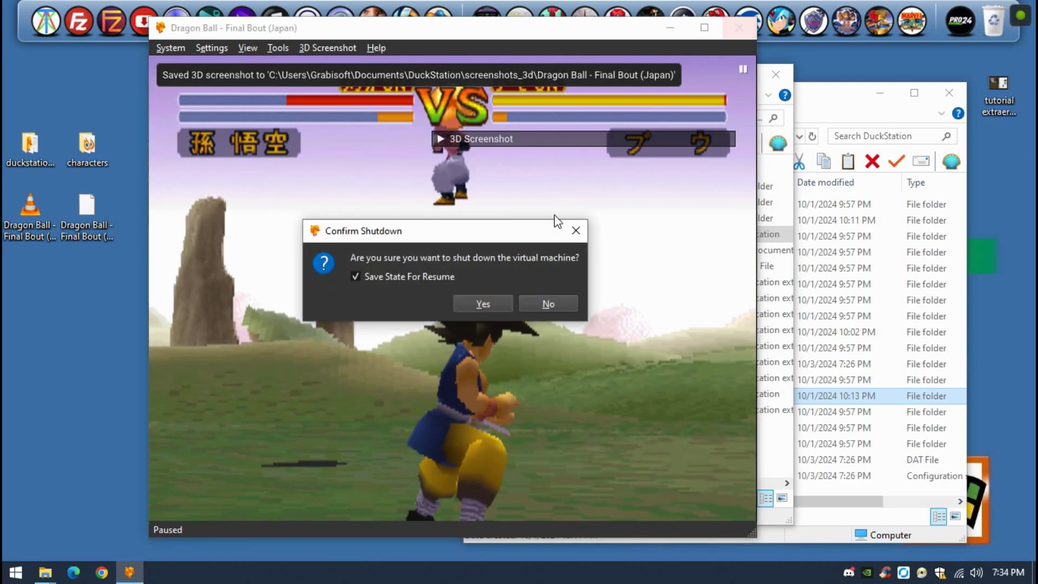
{"action": "left_click", "coordinate": [480, 301]}
- Open DuckStation > screenshots_3d > Dragon Ball - Final Bout (Japan) and browse its files
{"action": "left_click", "coordinate": [774, 75]}
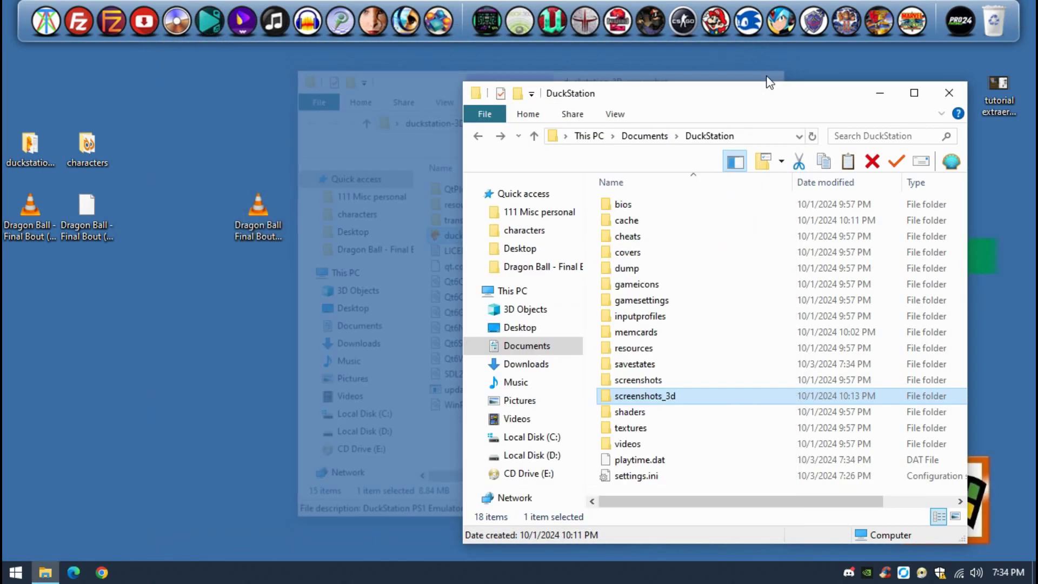
{"action": "left_click_drag", "start_coordinate": [768, 89], "coordinate": [615, 70]}
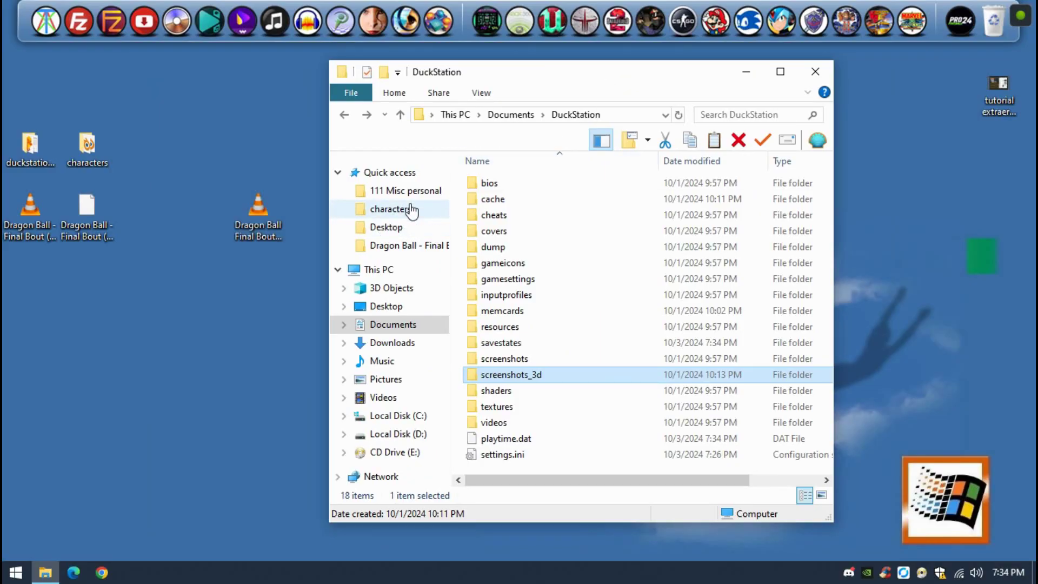
{"action": "double_click", "coordinate": [520, 374]}
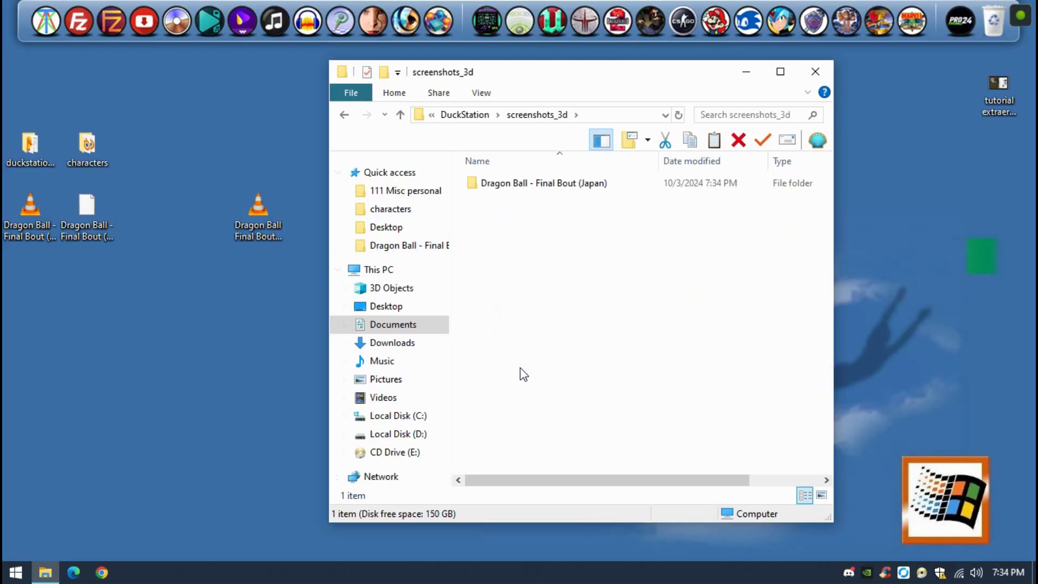
{"action": "double_click", "coordinate": [517, 189]}
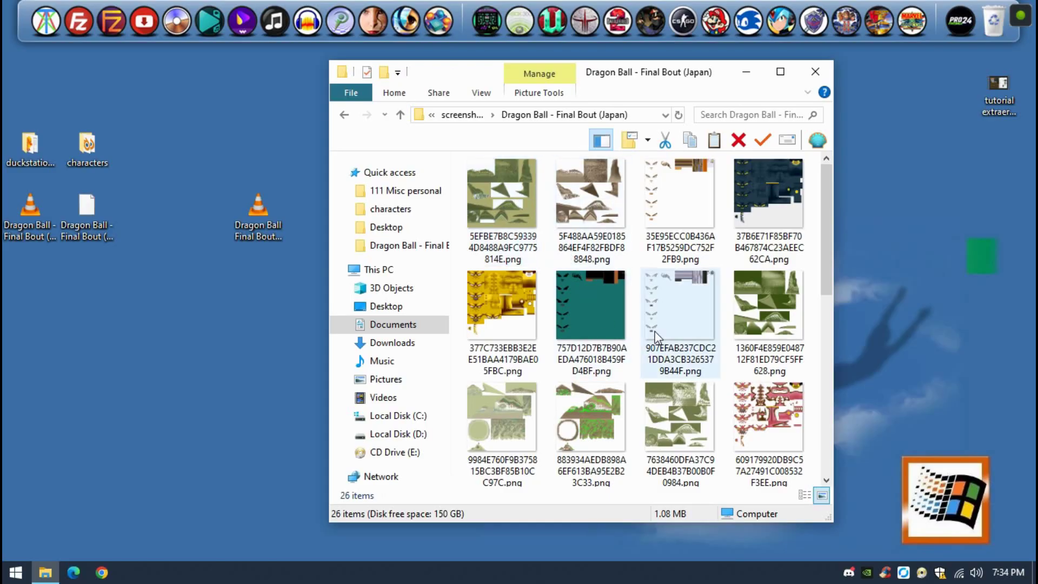
{"action": "scroll", "coordinate": [671, 326], "scroll_direction": "down", "scroll_amount": 5}
{"action": "scroll", "coordinate": [673, 270], "scroll_direction": "up", "scroll_amount": 5}
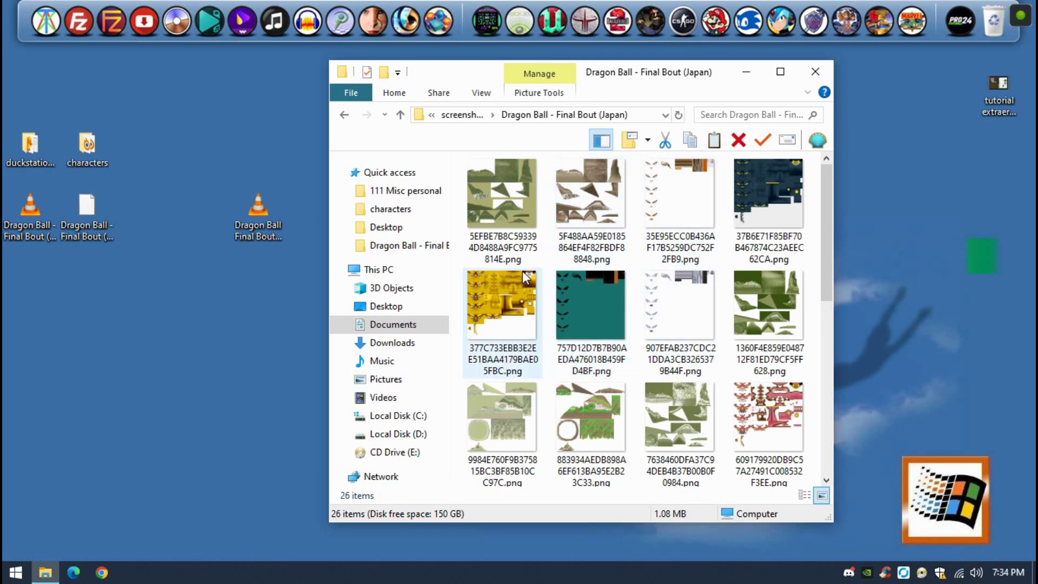
{"action": "scroll", "coordinate": [583, 303], "scroll_direction": "down", "scroll_amount": 1}
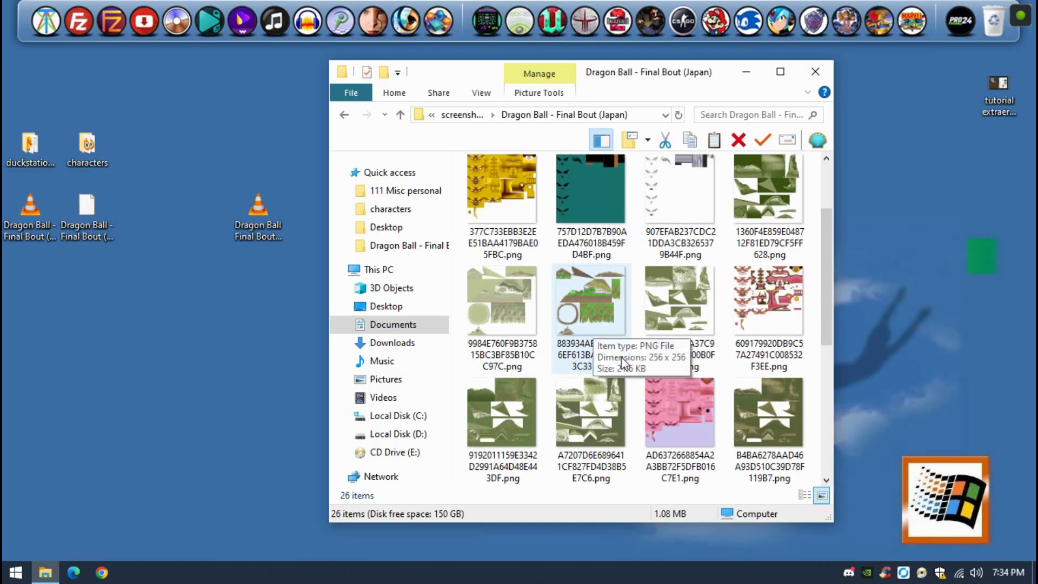
{"action": "scroll", "coordinate": [614, 326], "scroll_direction": "up", "scroll_amount": 1}
- Preview the green, pink, dark teal, yellow and pale texture PNGs
{"action": "double_click", "coordinate": [579, 417]}
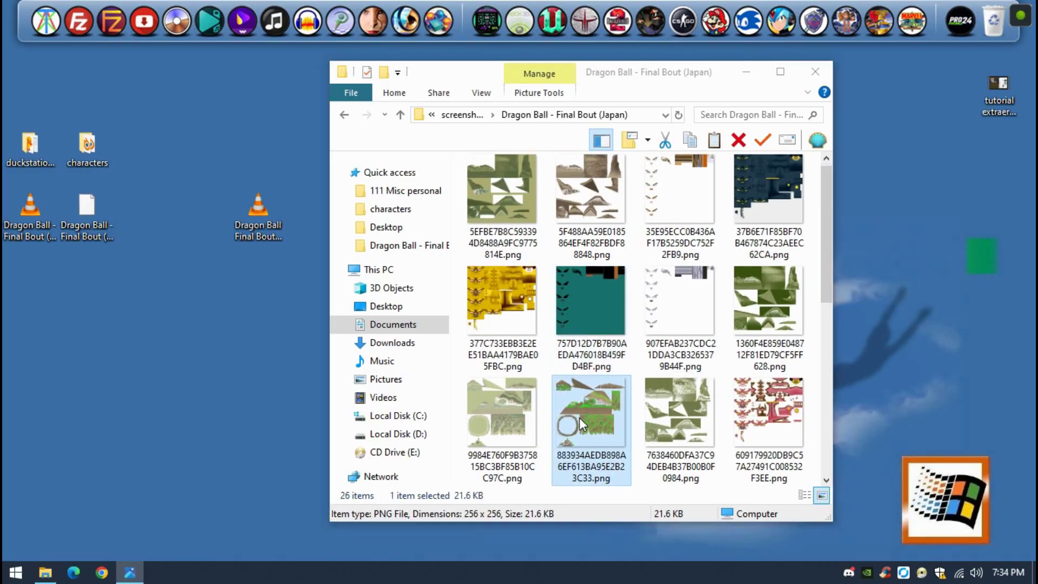
{"action": "left_click", "coordinate": [615, 54]}
{"action": "scroll", "coordinate": [648, 379], "scroll_direction": "down", "scroll_amount": 1}
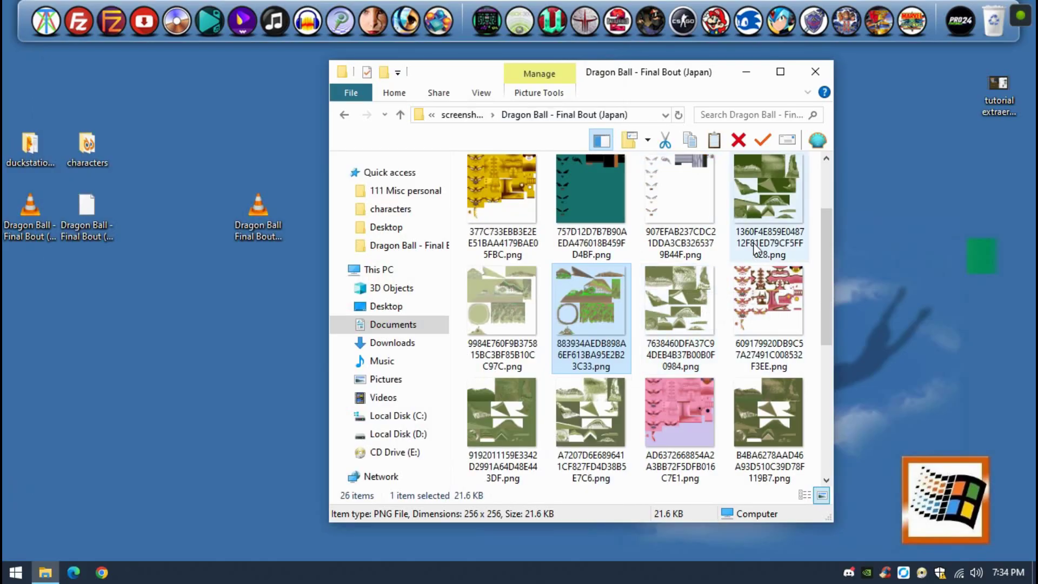
{"action": "double_click", "coordinate": [670, 407]}
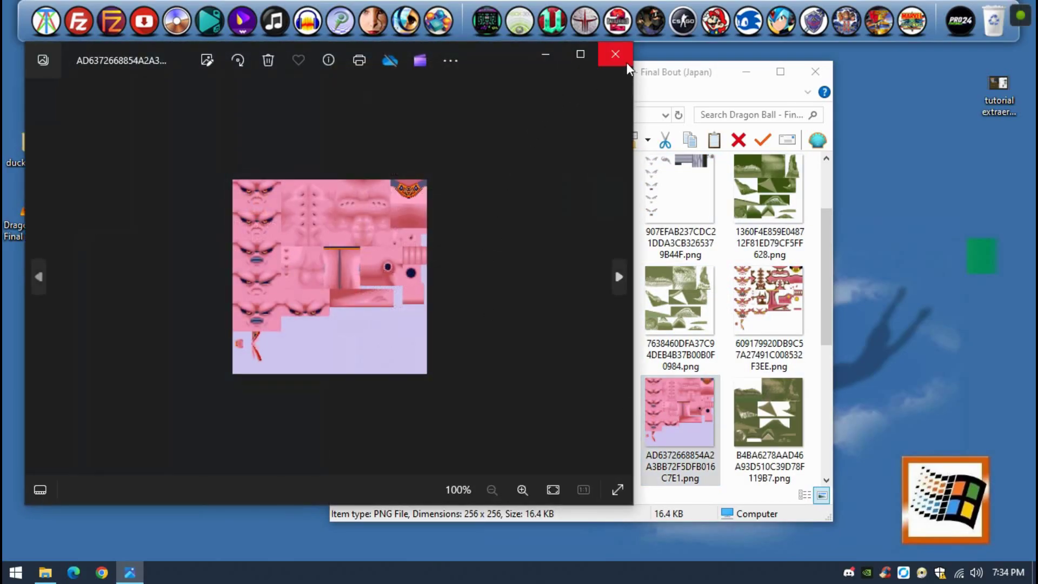
{"action": "left_click", "coordinate": [615, 54]}
{"action": "scroll", "coordinate": [718, 308], "scroll_direction": "up", "scroll_amount": 1}
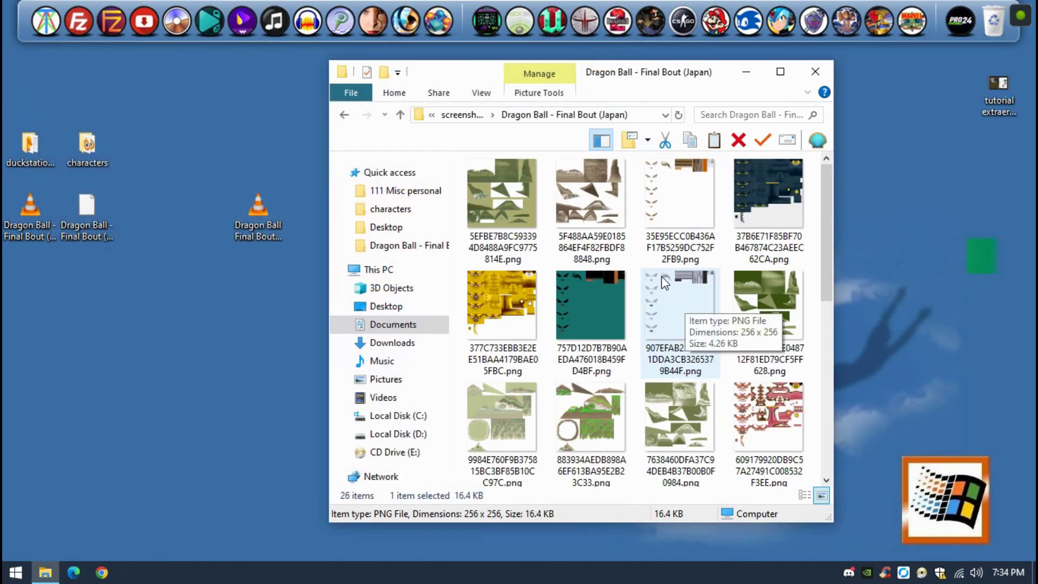
{"action": "double_click", "coordinate": [591, 313]}
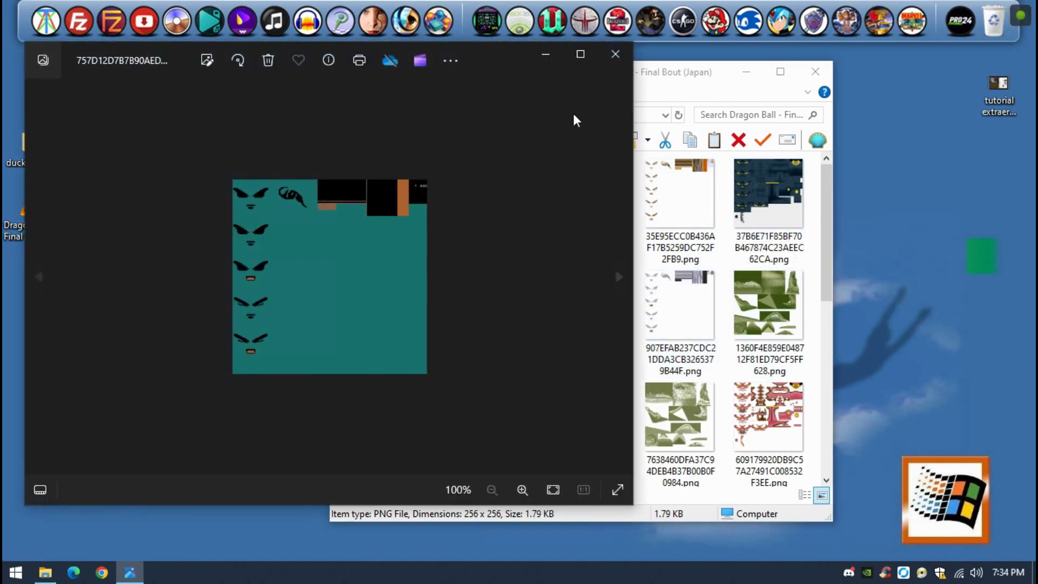
{"action": "left_click", "coordinate": [614, 51]}
{"action": "double_click", "coordinate": [514, 311]}
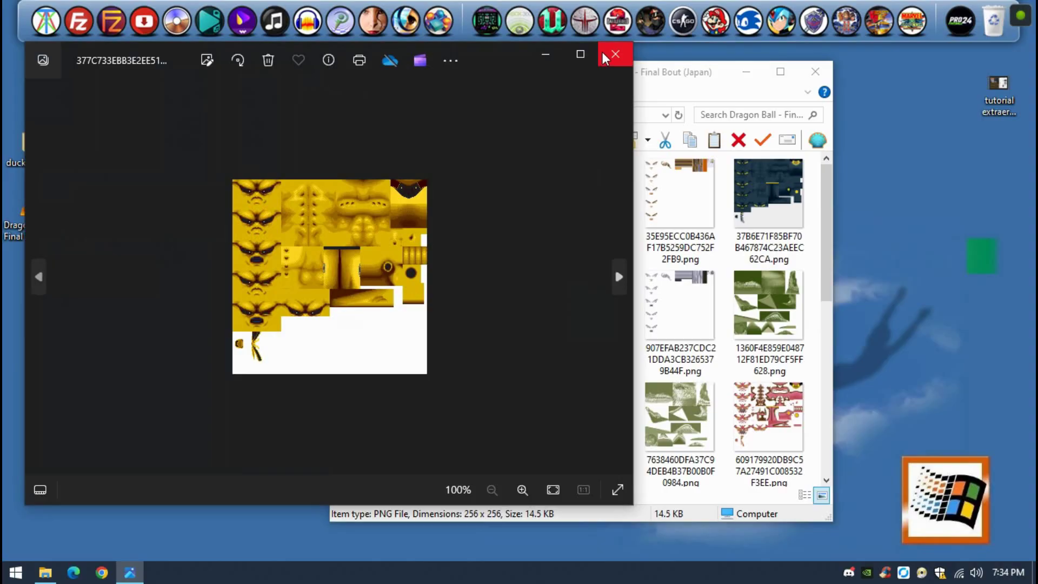
{"action": "left_click", "coordinate": [611, 52]}
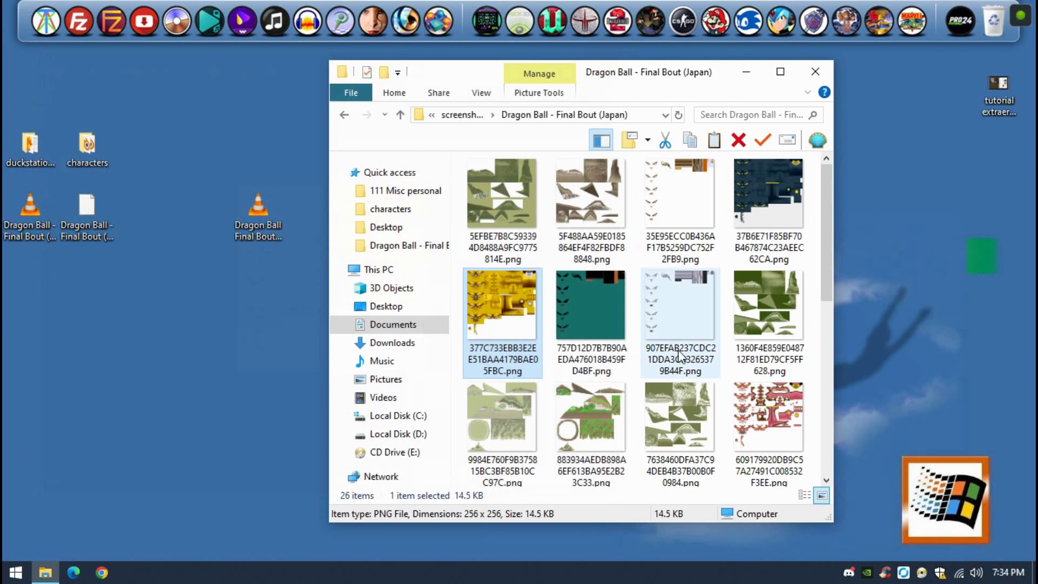
{"action": "double_click", "coordinate": [678, 323]}
{"action": "left_click", "coordinate": [608, 54]}
- Check the exported .mtl and .obj files and reposition the Explorer window
{"action": "scroll", "coordinate": [670, 349], "scroll_direction": "down", "scroll_amount": 5}
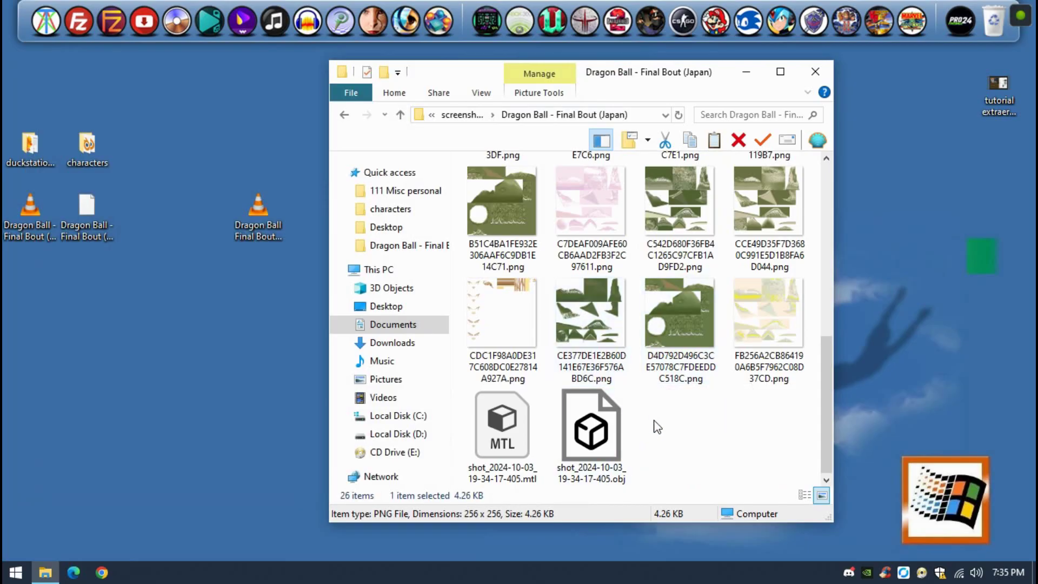
{"action": "left_click_drag", "start_coordinate": [655, 427], "coordinate": [486, 495]}
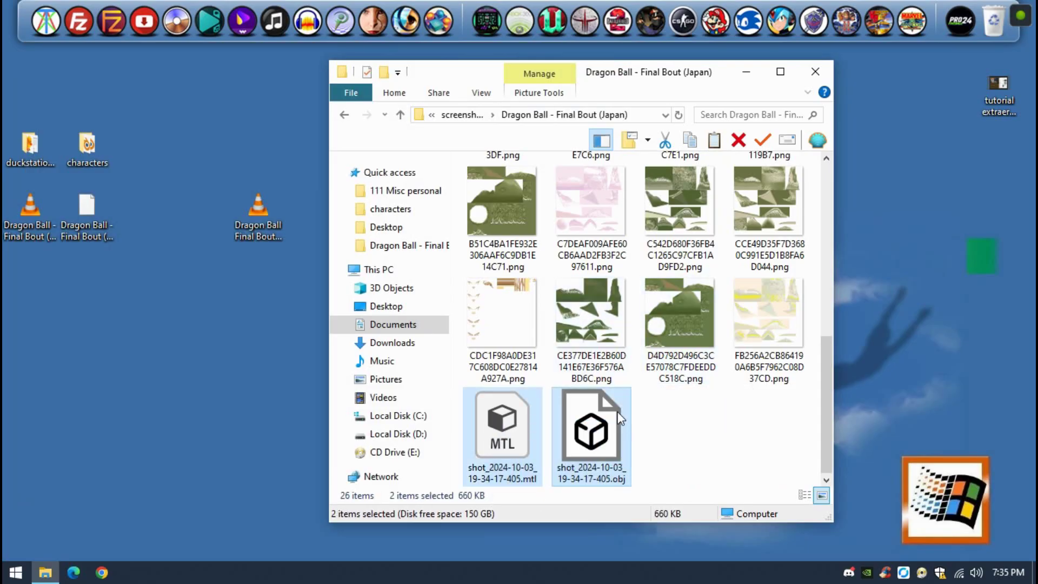
{"action": "left_click_drag", "start_coordinate": [617, 412], "coordinate": [674, 436]}
{"action": "left_click", "coordinate": [675, 436]}
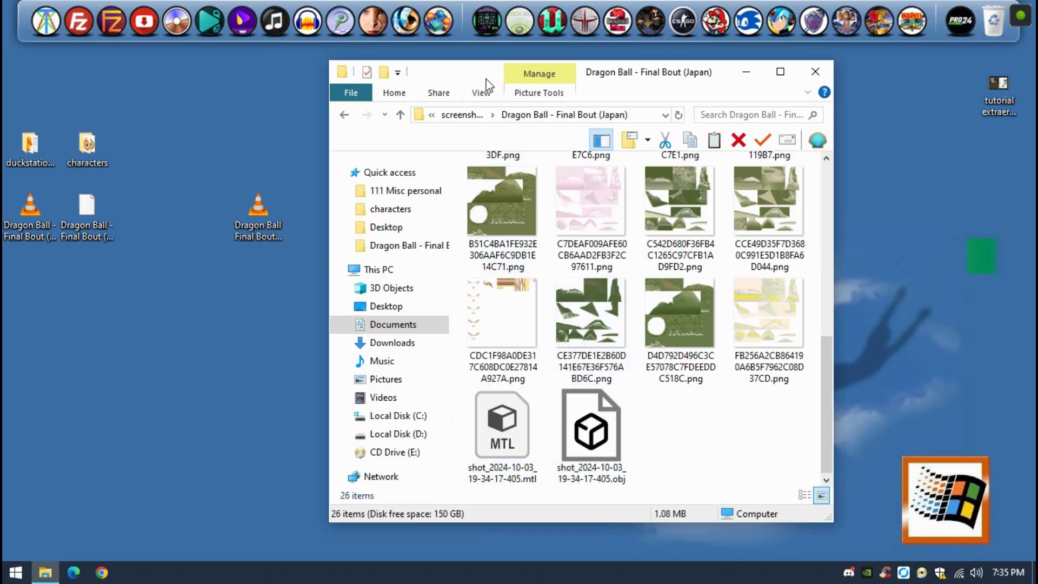
{"action": "left_click_drag", "start_coordinate": [485, 79], "coordinate": [538, 109]}
- Launch Blender, dismiss the splash screen and delete the default cube
{"action": "left_click", "coordinate": [333, 25]}
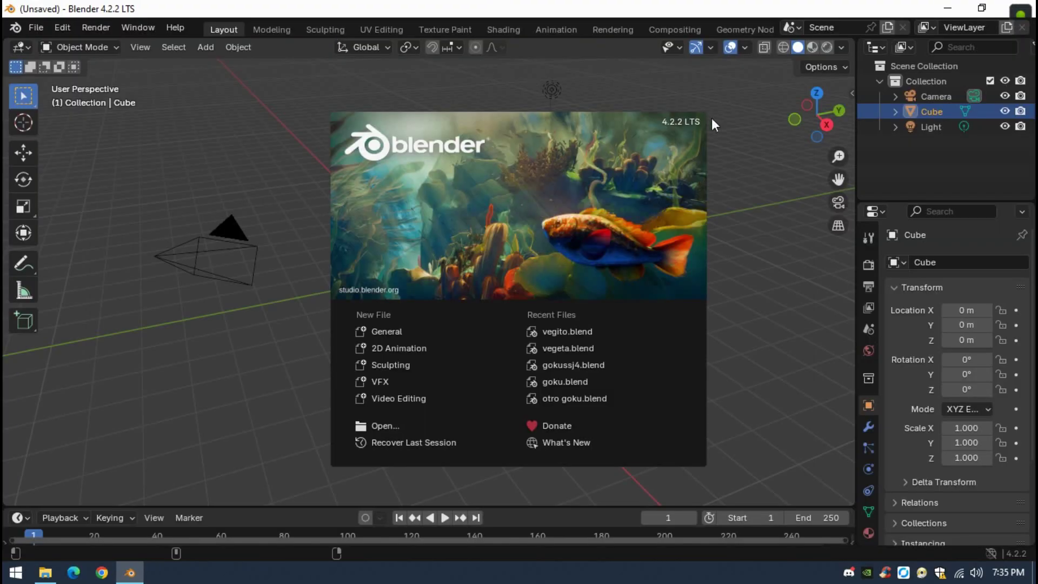
{"action": "left_click", "coordinate": [729, 135]}
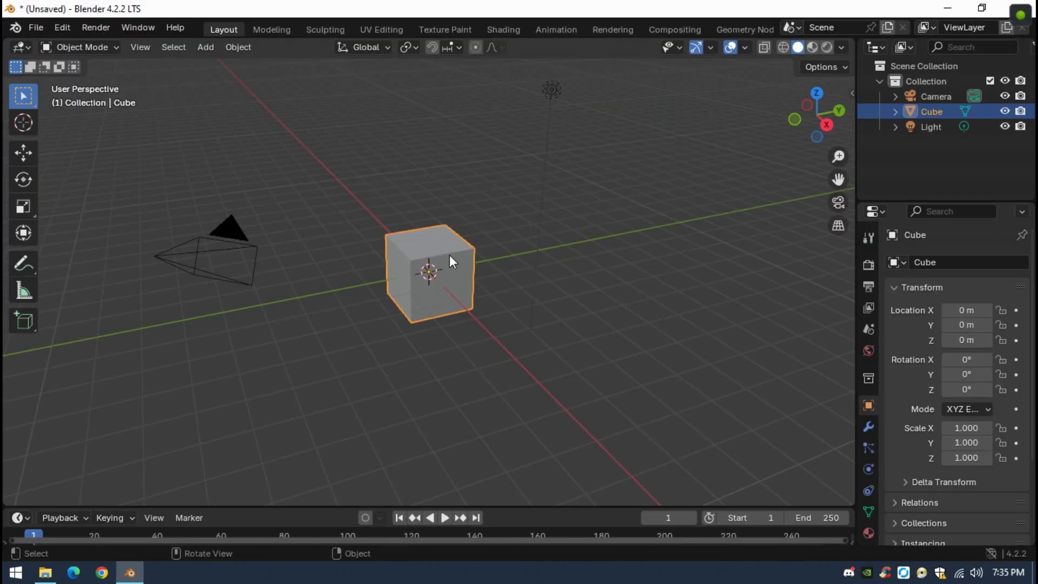
{"action": "key", "text": "Delete"}
{"action": "middle_click_drag", "start_coordinate": [452, 224], "coordinate": [483, 231]}
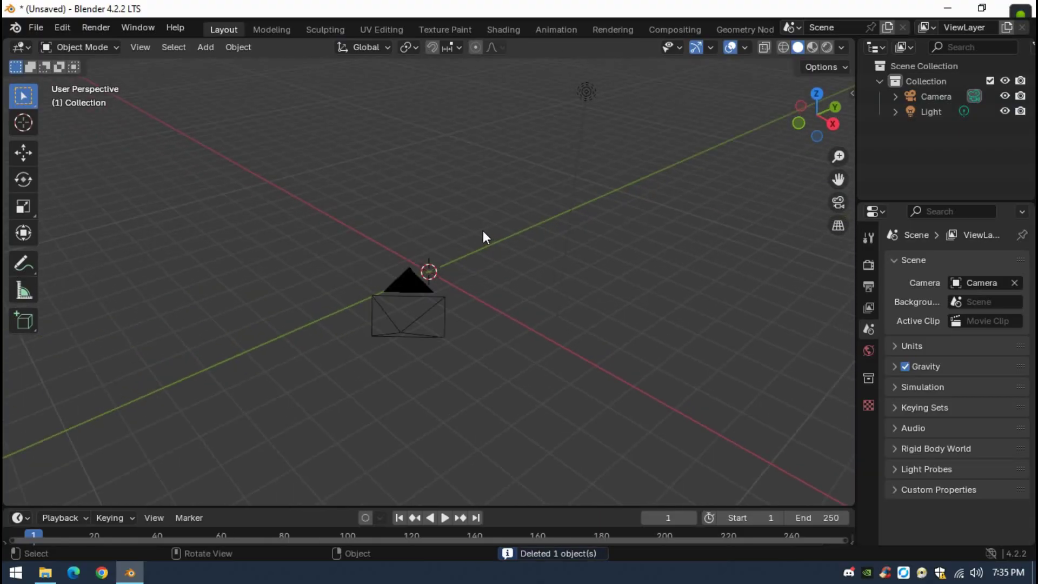
- Set the viewport Clip End to 10000 m in the sidebar View tab
{"action": "left_click", "coordinate": [853, 92]}
{"action": "left_click", "coordinate": [846, 128]}
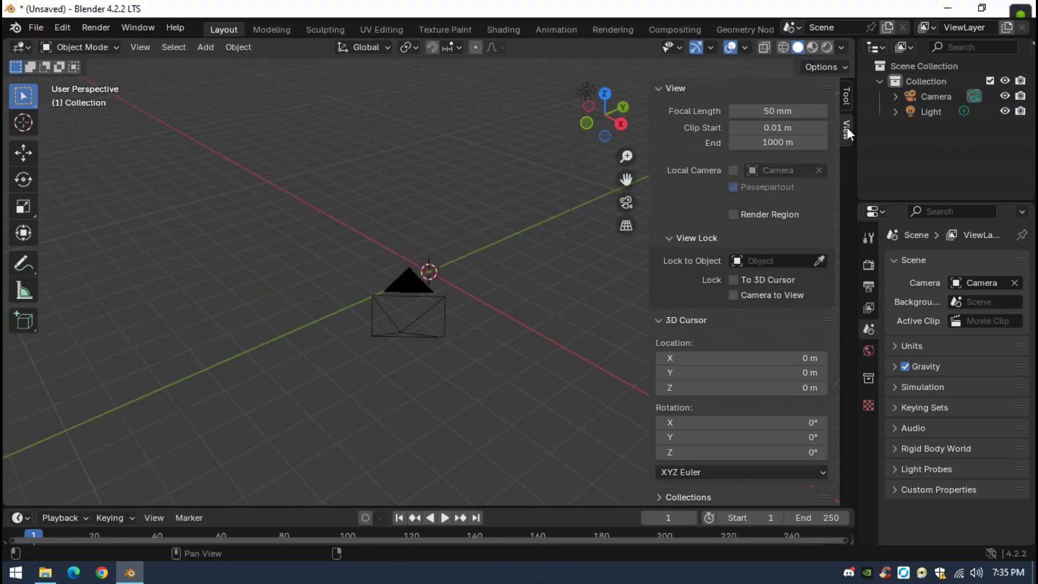
{"action": "double_click", "coordinate": [777, 143]}
{"action": "left_click", "coordinate": [759, 142]}
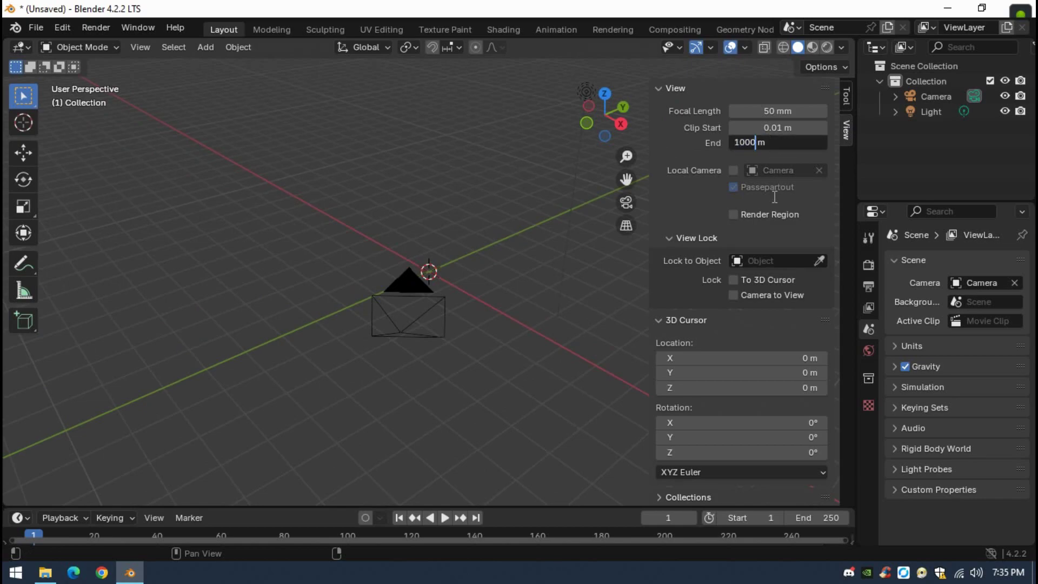
{"action": "type", "text": "0"}
{"action": "key", "text": "Return"}
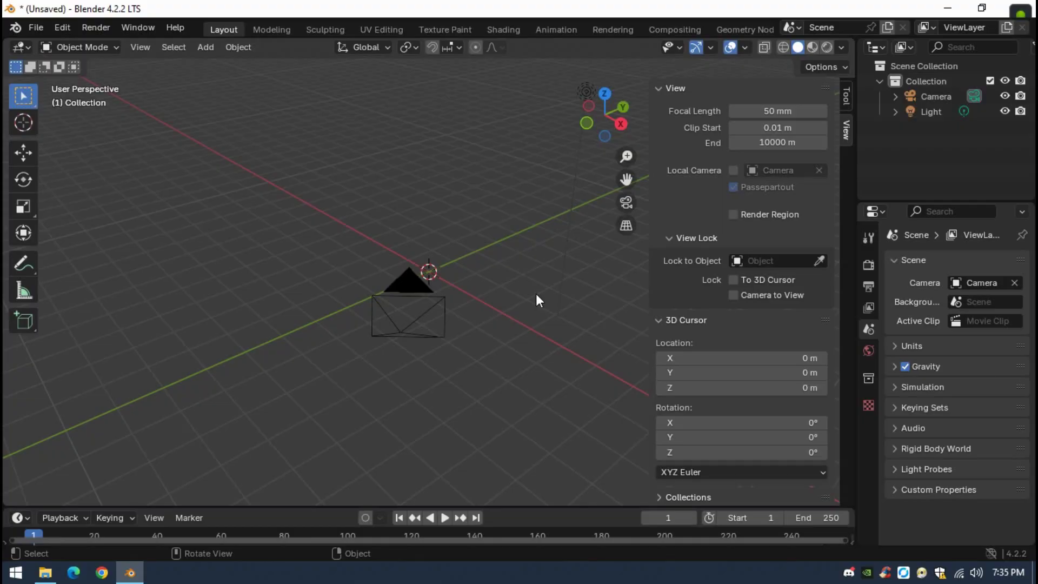
{"action": "left_click", "coordinate": [660, 89]}
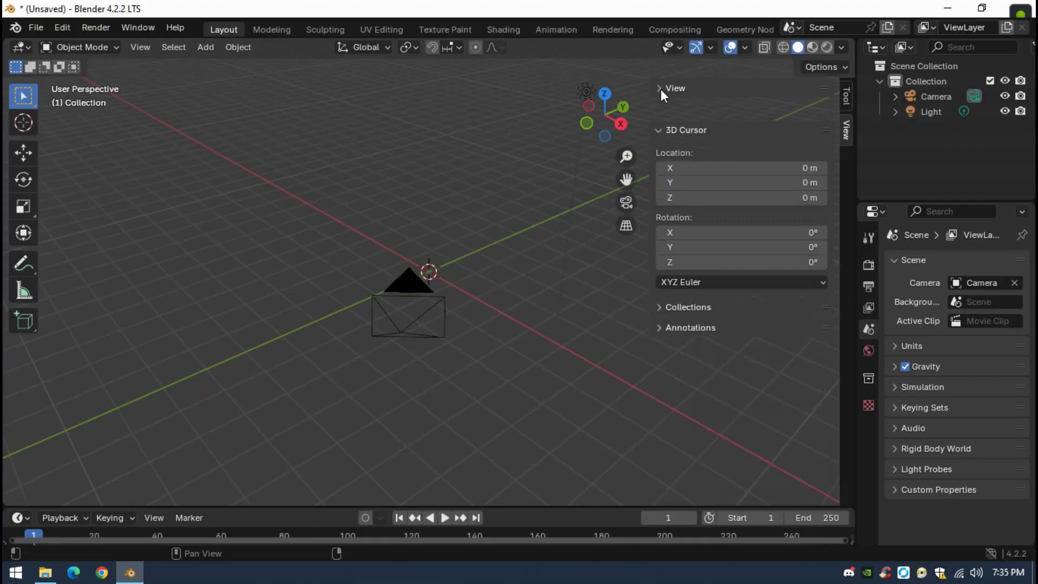
{"action": "left_click", "coordinate": [659, 107]}
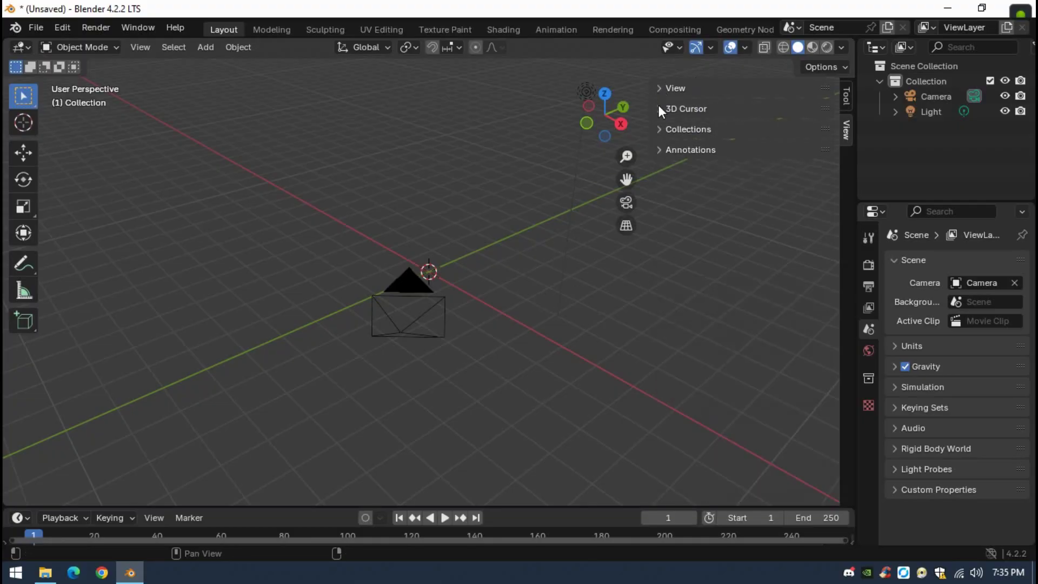
- Import shot_2024-10-03_19-34-17-405 .obj from screenshots_3d/Dragon Ball - Final Bout (Japan) as Wavefront OBJ
{"action": "left_click", "coordinate": [40, 21]}
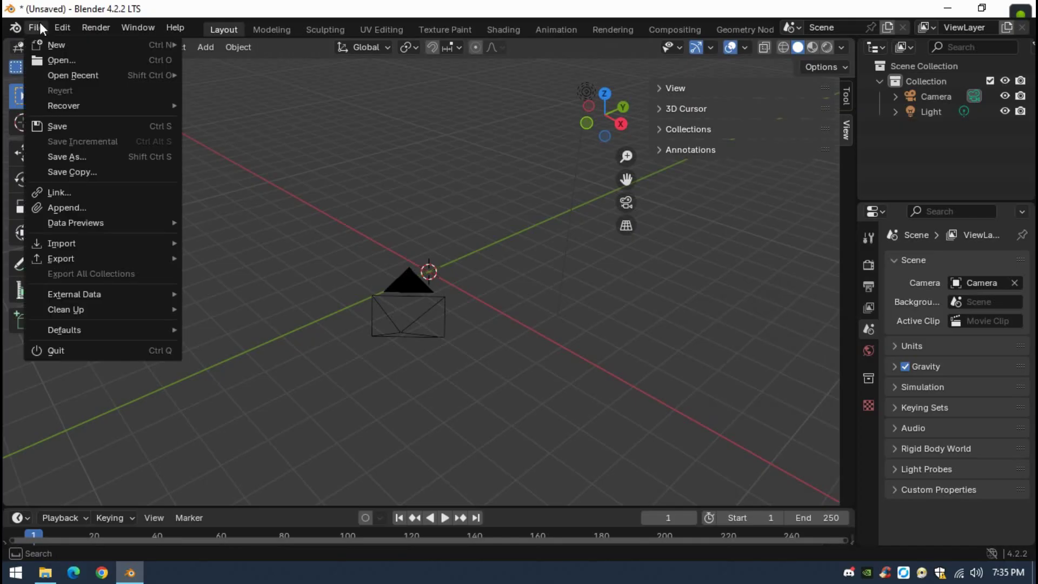
{"action": "mouse_move", "coordinate": [100, 243]}
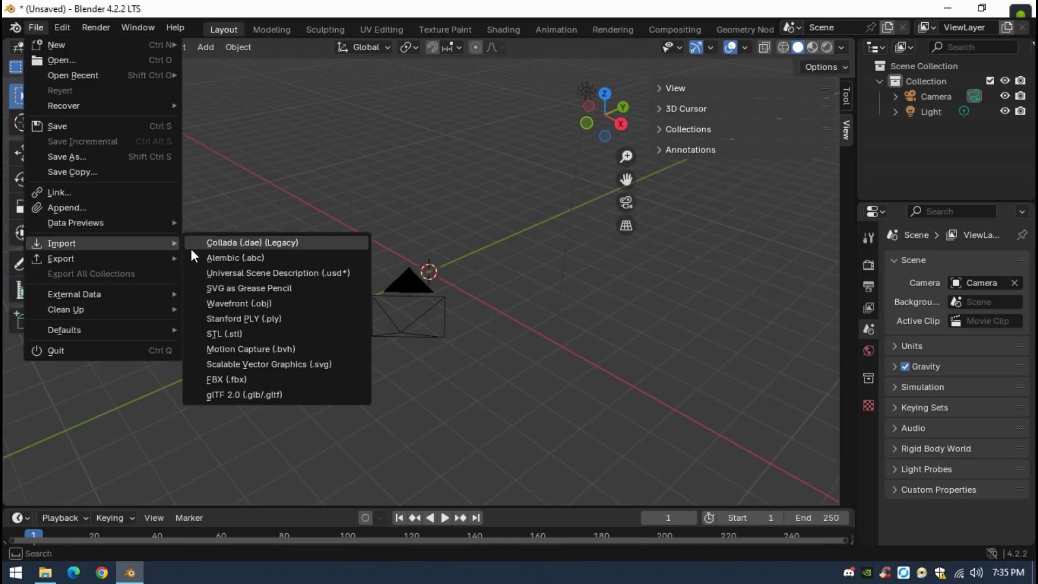
{"action": "left_click", "coordinate": [305, 303]}
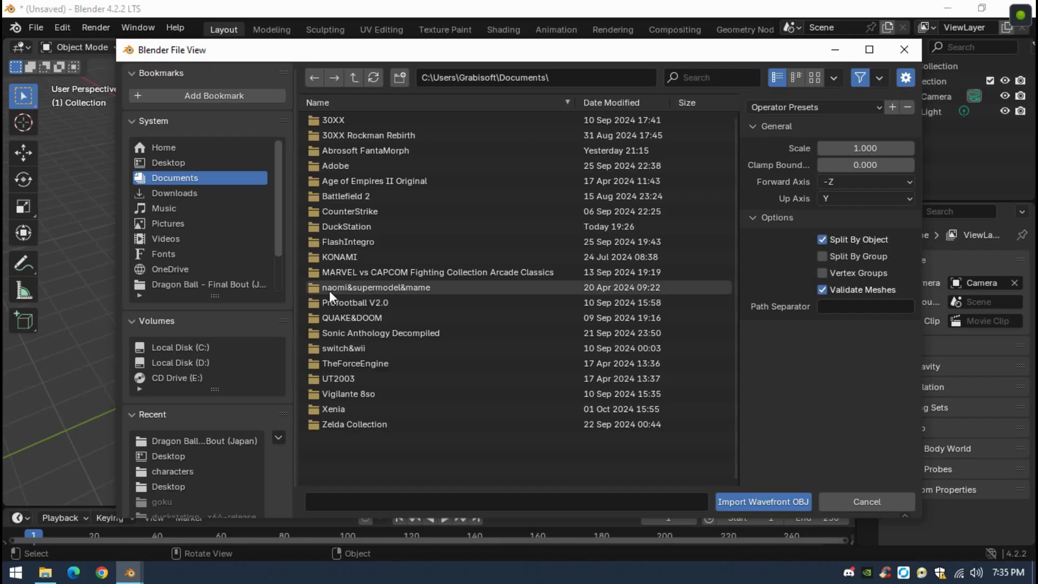
{"action": "double_click", "coordinate": [375, 226]}
{"action": "left_click", "coordinate": [370, 303]}
{"action": "double_click", "coordinate": [371, 304]}
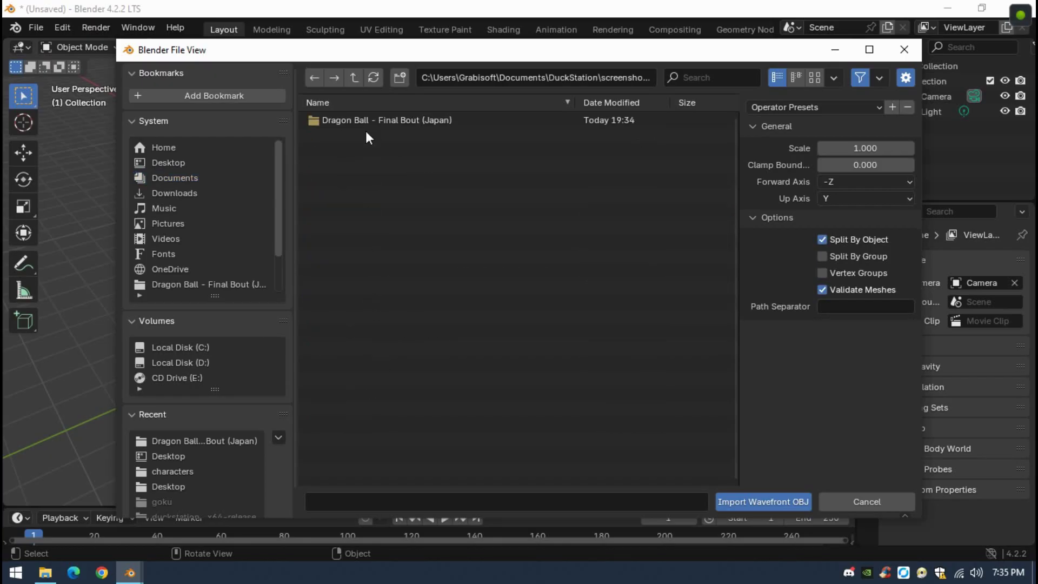
{"action": "double_click", "coordinate": [365, 117]}
{"action": "left_click", "coordinate": [351, 136]}
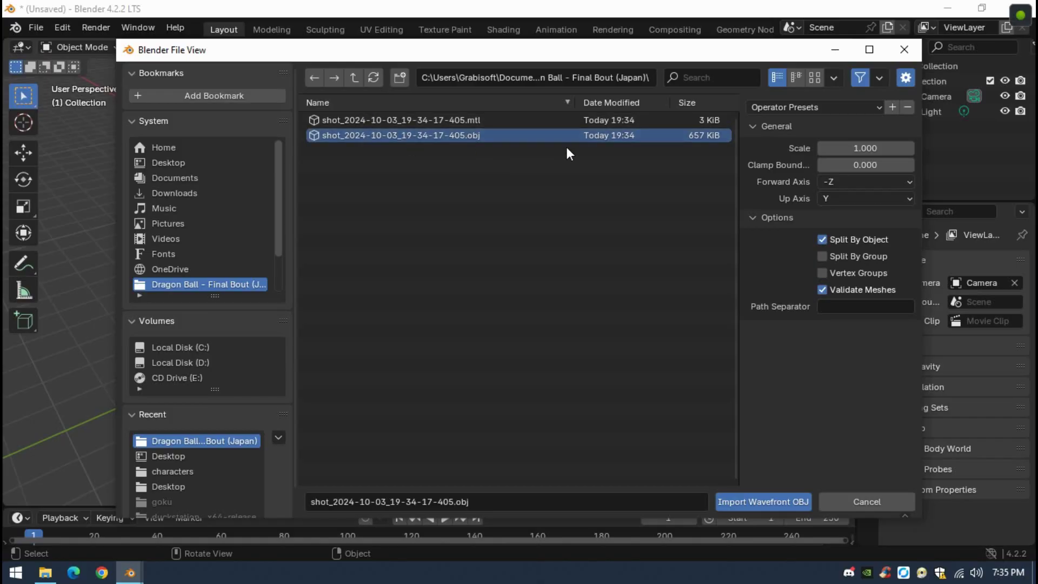
{"action": "double_click", "coordinate": [471, 136]}
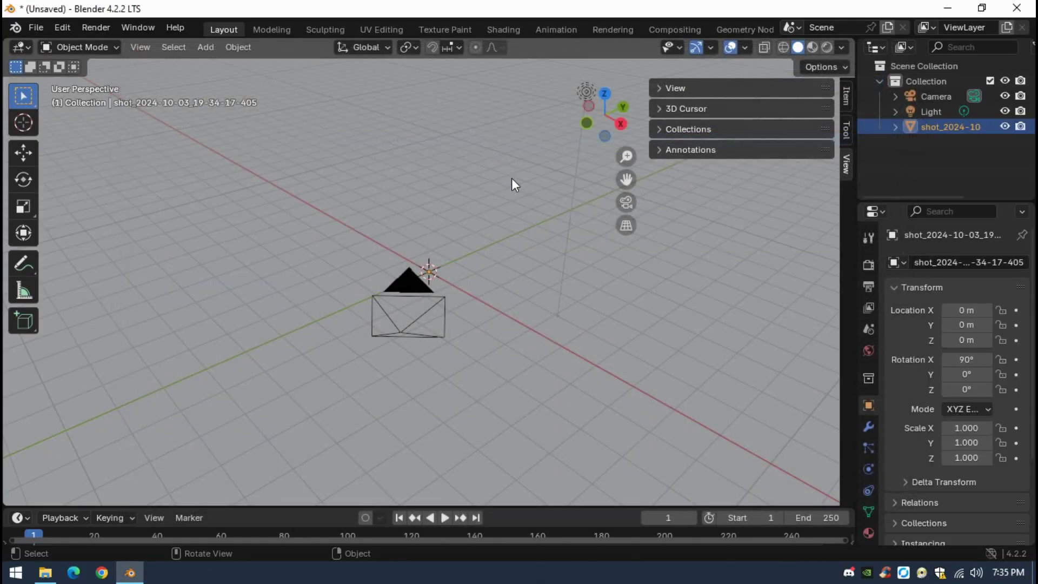
- Put the imported capture in Sculpt Mode with the Paint brush to show Goku's colours
{"action": "middle_click_drag", "start_coordinate": [511, 177], "coordinate": [563, 174]}
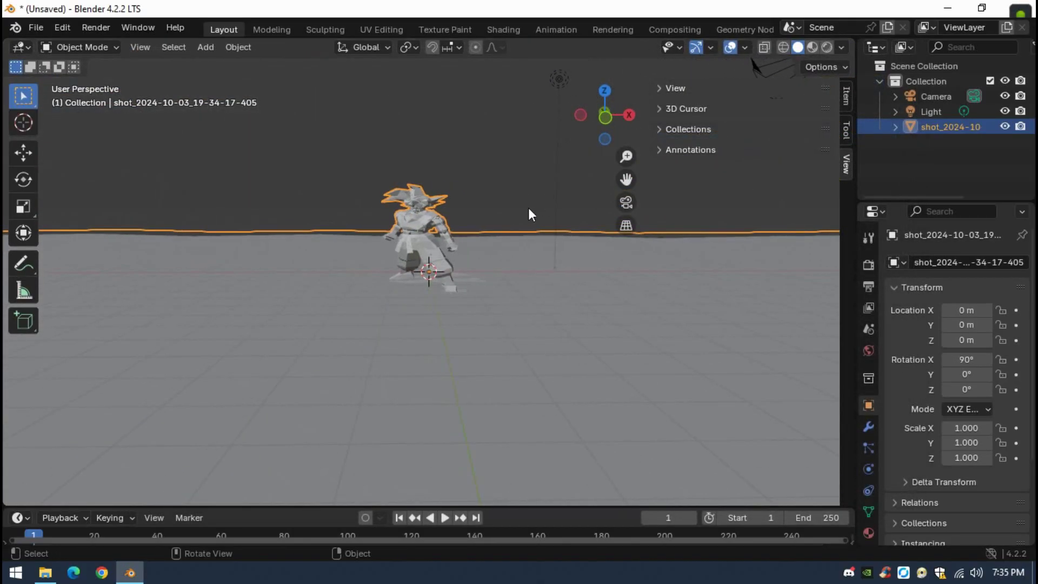
{"action": "middle_click_drag", "start_coordinate": [528, 207], "coordinate": [398, 276]}
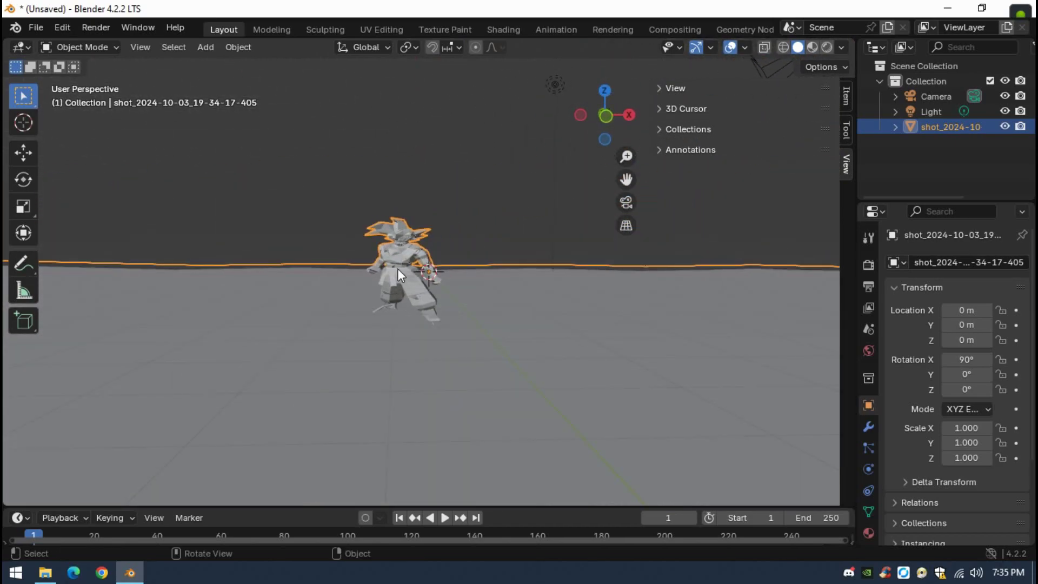
{"action": "left_click", "coordinate": [86, 45]}
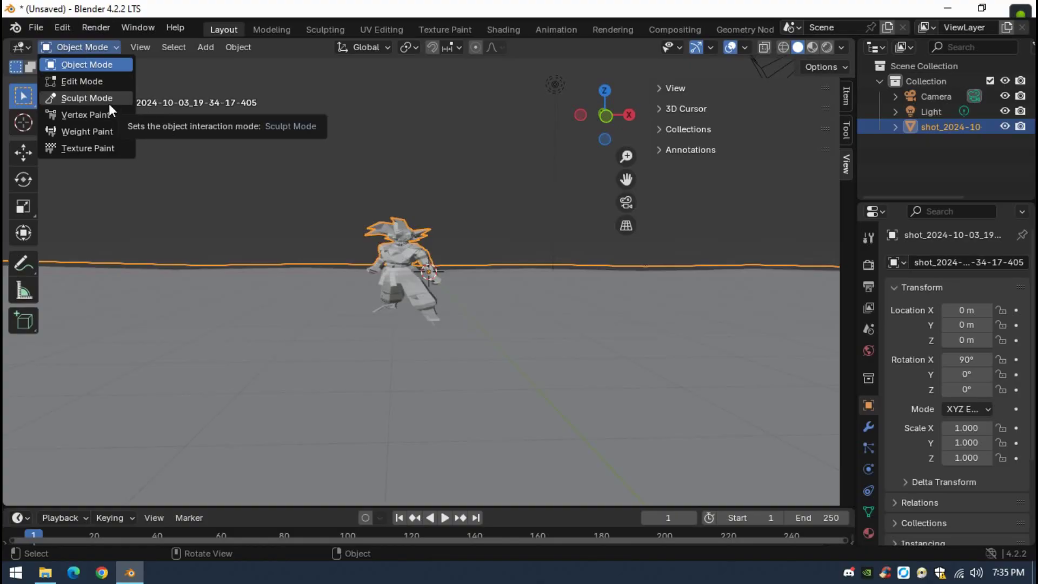
{"action": "left_click", "coordinate": [88, 100]}
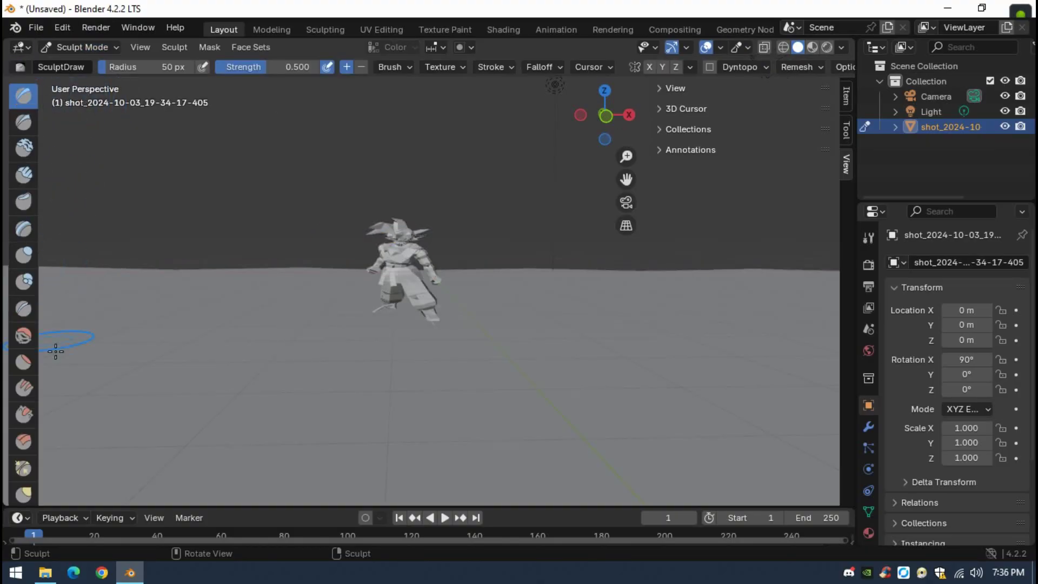
{"action": "left_click_drag", "start_coordinate": [38, 287], "coordinate": [58, 286]}
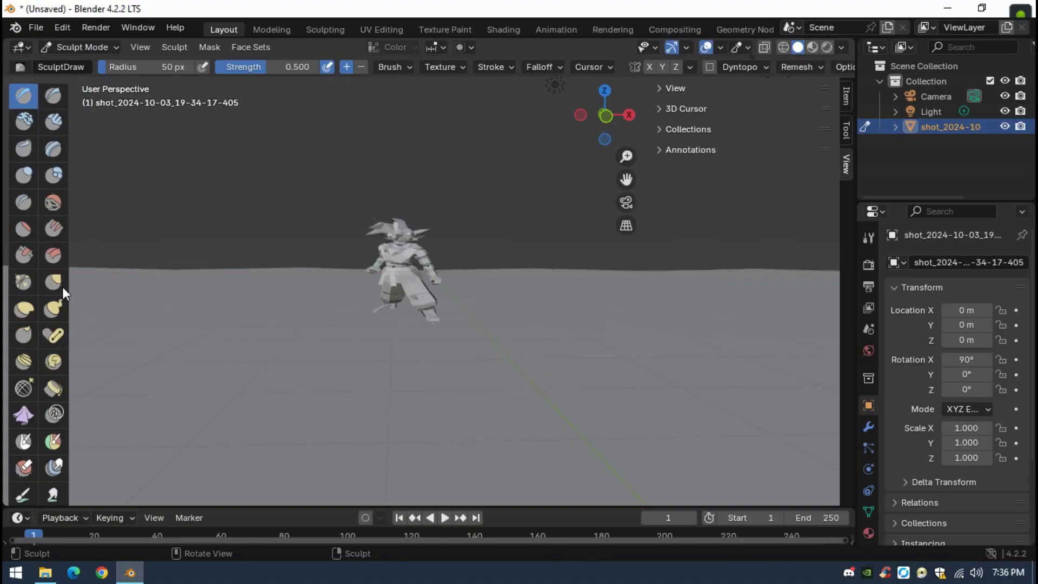
{"action": "scroll", "coordinate": [27, 385], "scroll_direction": "down", "scroll_amount": 5}
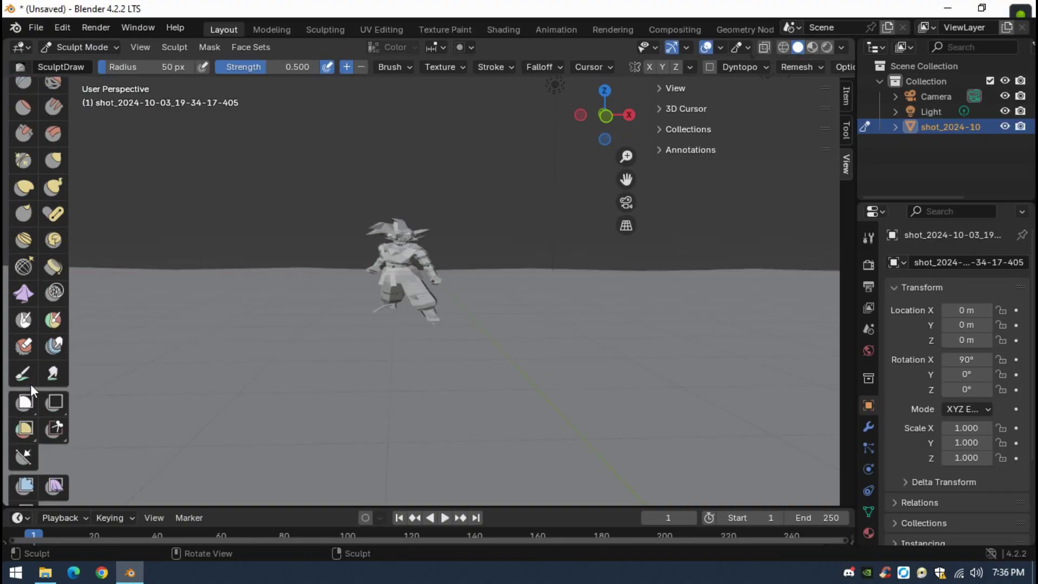
{"action": "left_click", "coordinate": [24, 374]}
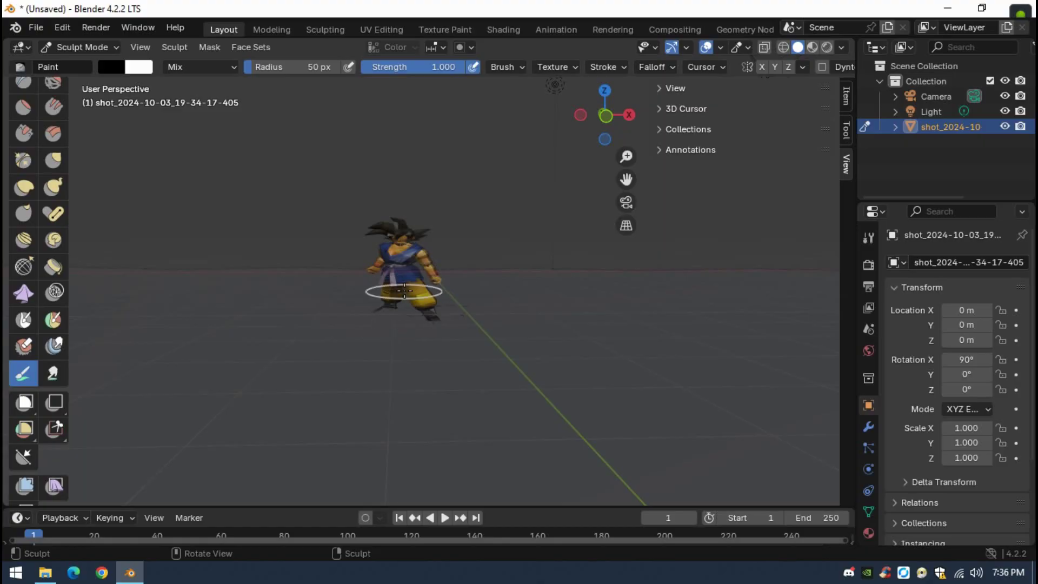
{"action": "mouse_move", "coordinate": [394, 294]}
{"action": "middle_mouse_down"}
{"action": "mouse_move", "coordinate": [588, 302]}
{"action": "mouse_move", "coordinate": [389, 322]}
{"action": "middle_mouse_up"}
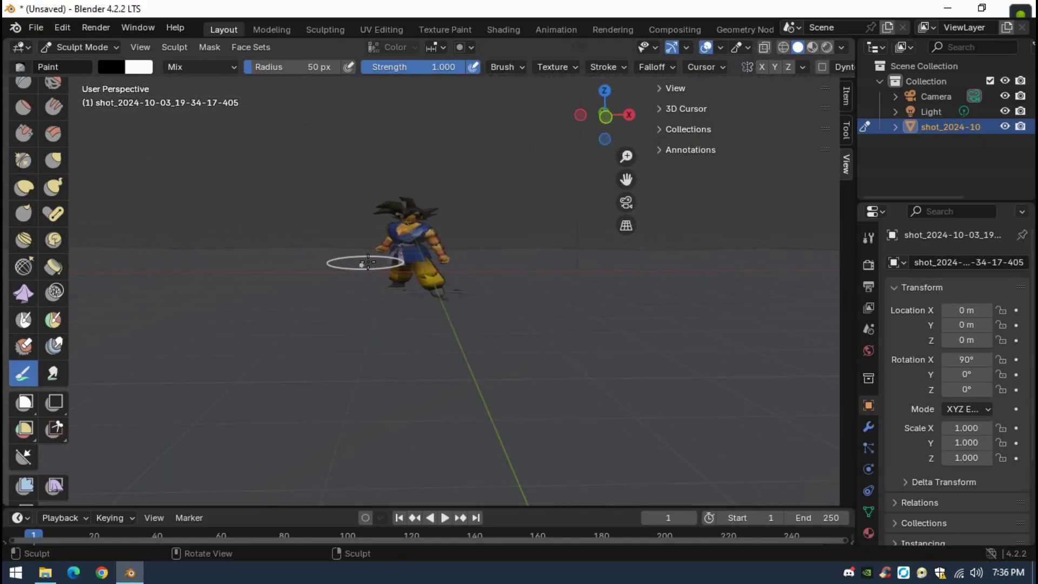
- Return the imported character to Object Mode
{"action": "left_click", "coordinate": [80, 50]}
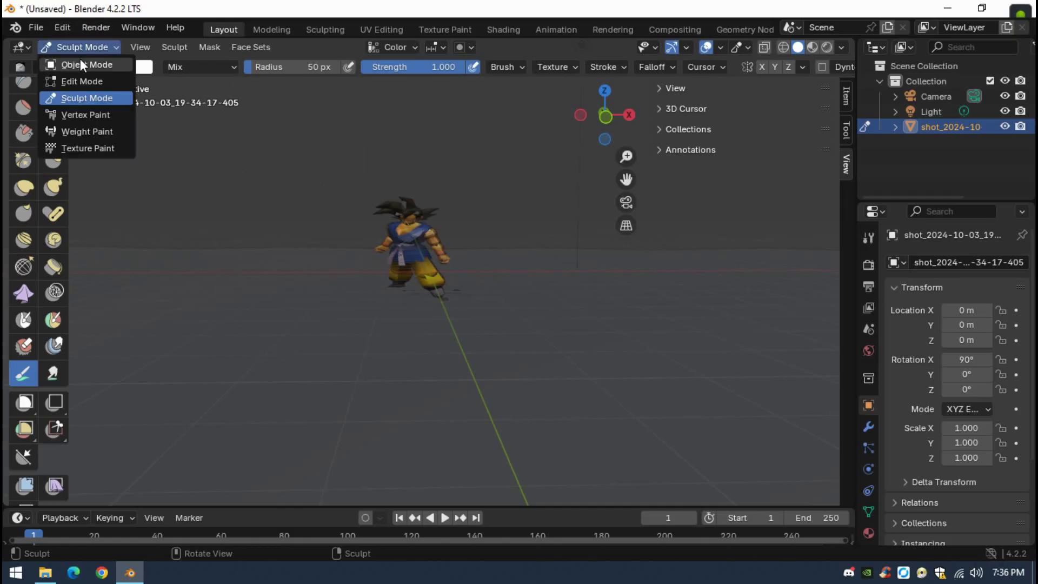
{"action": "left_click", "coordinate": [78, 65]}
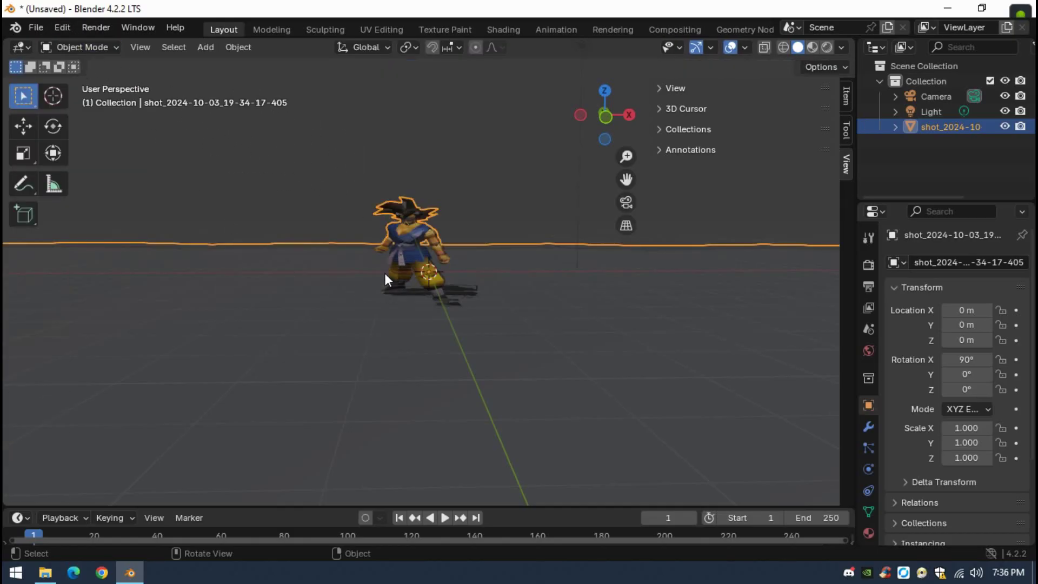
{"action": "mouse_move", "coordinate": [385, 274]}
{"action": "middle_mouse_down"}
{"action": "mouse_move", "coordinate": [605, 259]}
{"action": "mouse_move", "coordinate": [502, 278]}
{"action": "mouse_move", "coordinate": [398, 274]}
{"action": "mouse_move", "coordinate": [396, 265]}
{"action": "middle_mouse_up"}
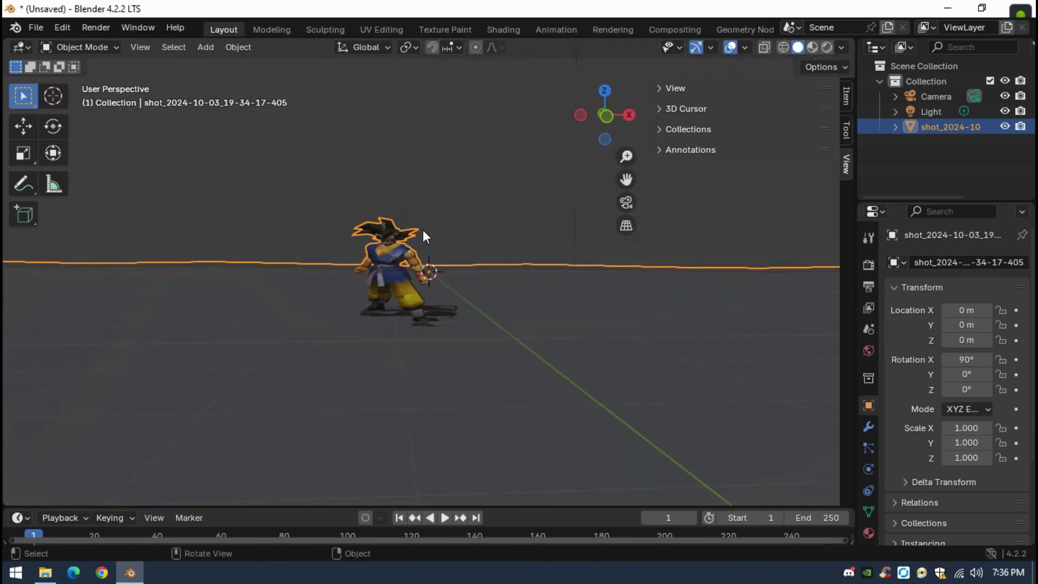
- In Edit Mode, select the whole mesh and separate it By Loose Parts
{"action": "left_click", "coordinate": [108, 49]}
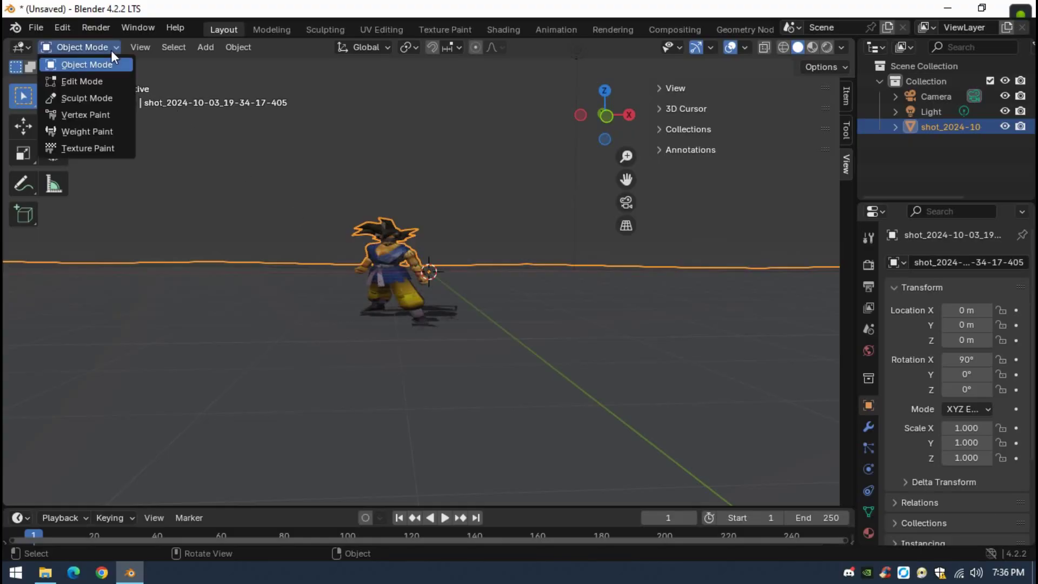
{"action": "left_click", "coordinate": [79, 82]}
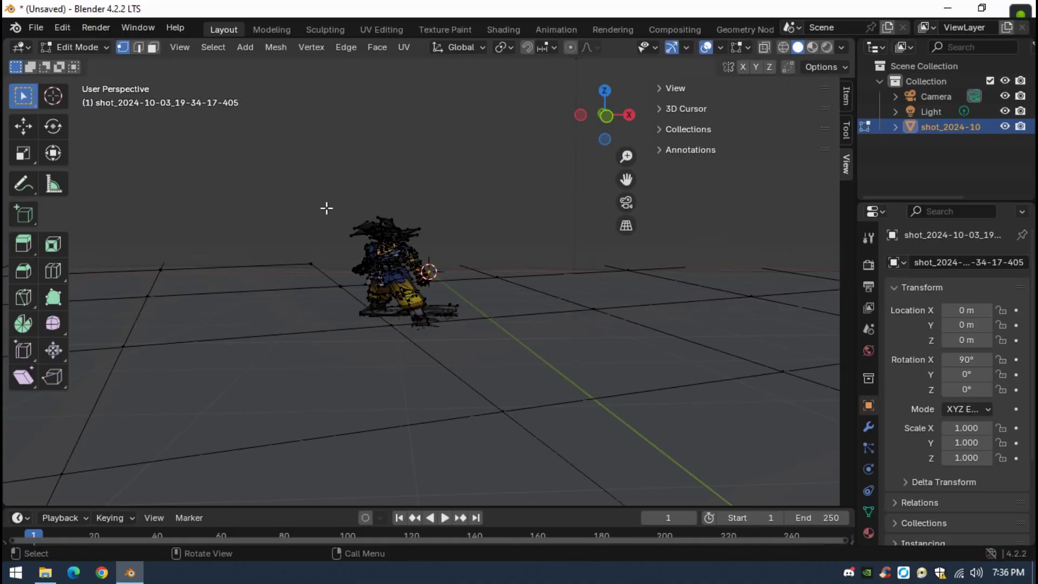
{"action": "middle_click_drag", "start_coordinate": [327, 208], "coordinate": [313, 222]}
{"action": "left_click_drag", "start_coordinate": [294, 204], "coordinate": [424, 336]}
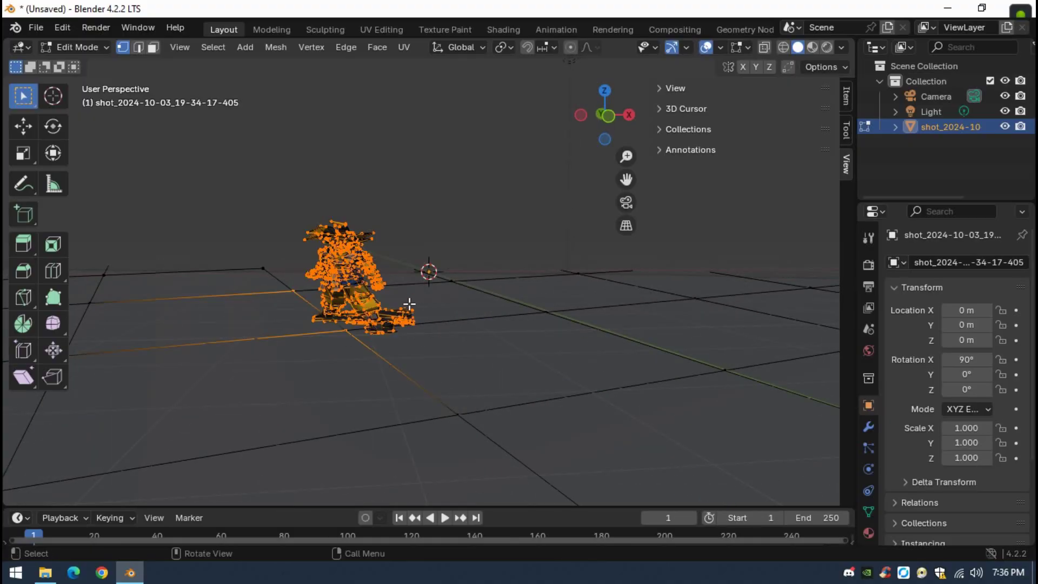
{"action": "middle_click_drag", "start_coordinate": [409, 304], "coordinate": [414, 292]}
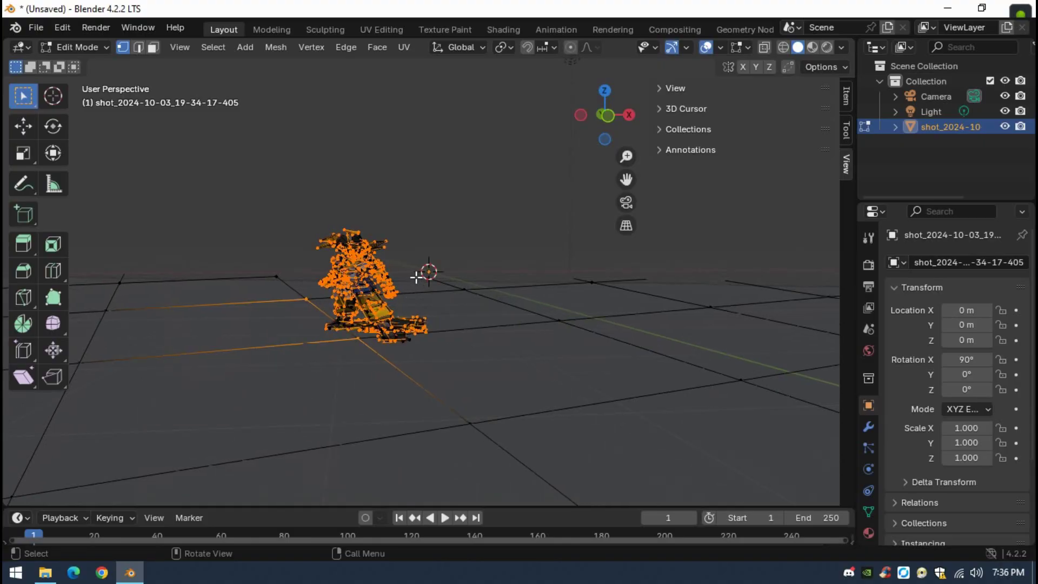
{"action": "key", "text": "p"}
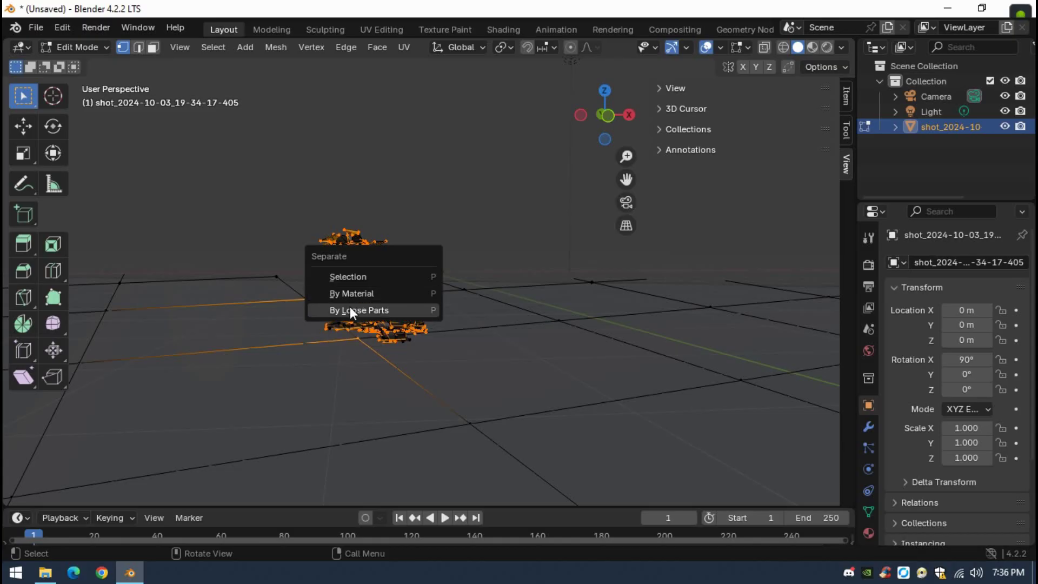
{"action": "left_click", "coordinate": [369, 312]}
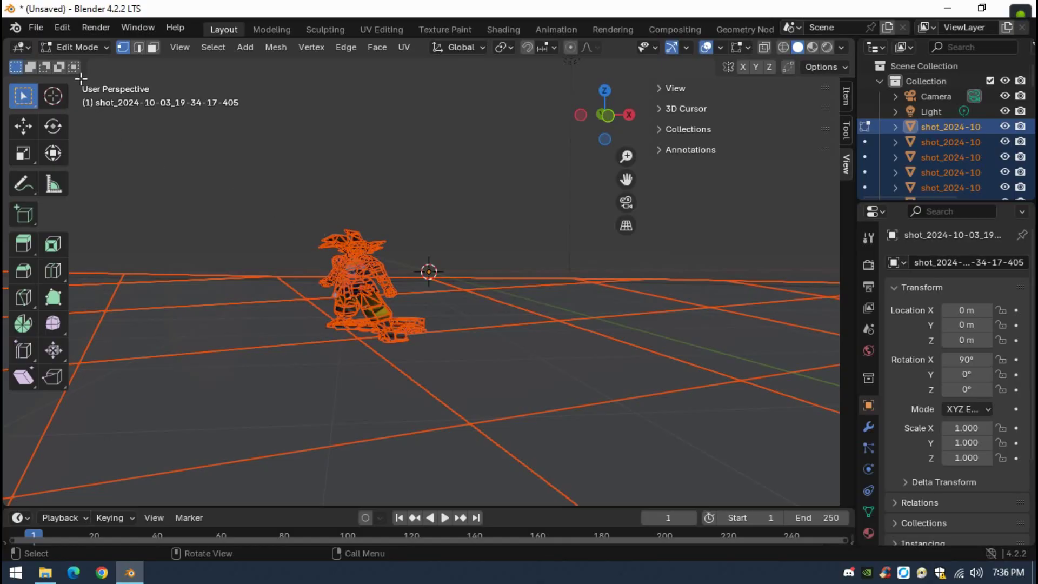
- Return to Object Mode and move the character together with its ground planes
{"action": "left_click", "coordinate": [73, 46]}
{"action": "left_click", "coordinate": [76, 64]}
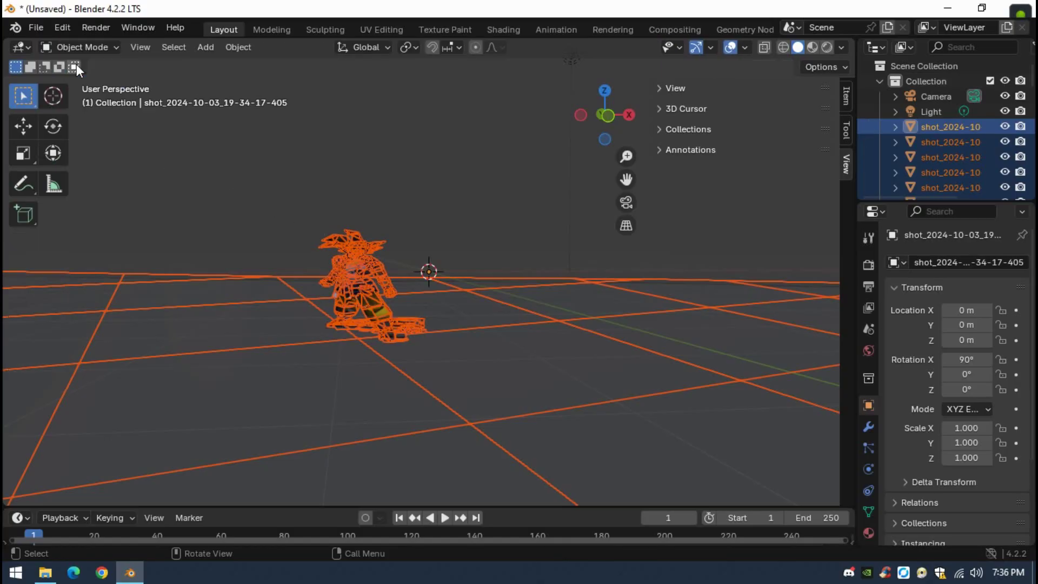
{"action": "left_click", "coordinate": [412, 303]}
{"action": "left_click", "coordinate": [413, 305]}
{"action": "left_click", "coordinate": [368, 268]}
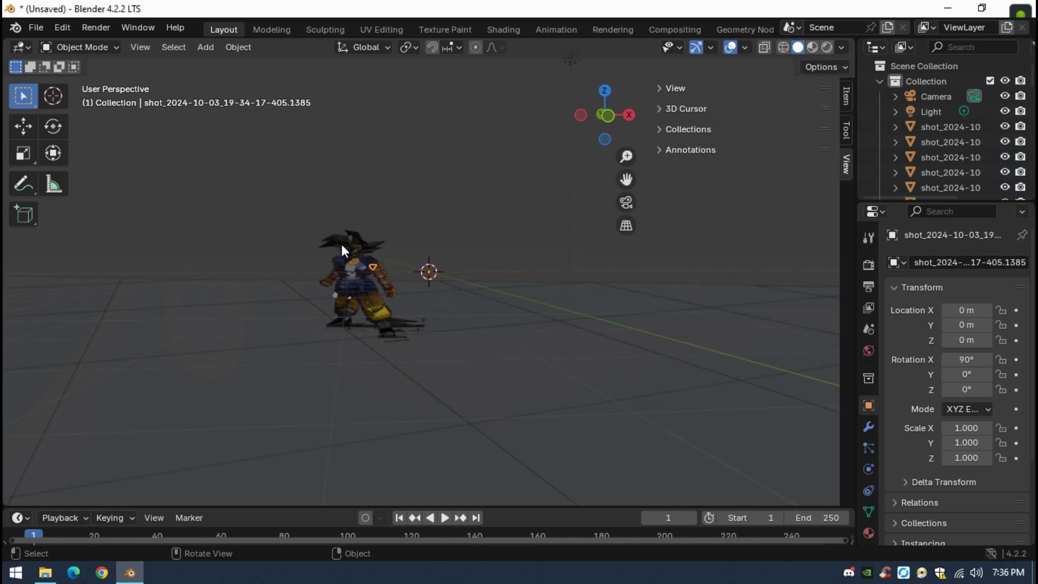
{"action": "left_click_drag", "start_coordinate": [308, 216], "coordinate": [405, 345]}
{"action": "key", "text": "g"}
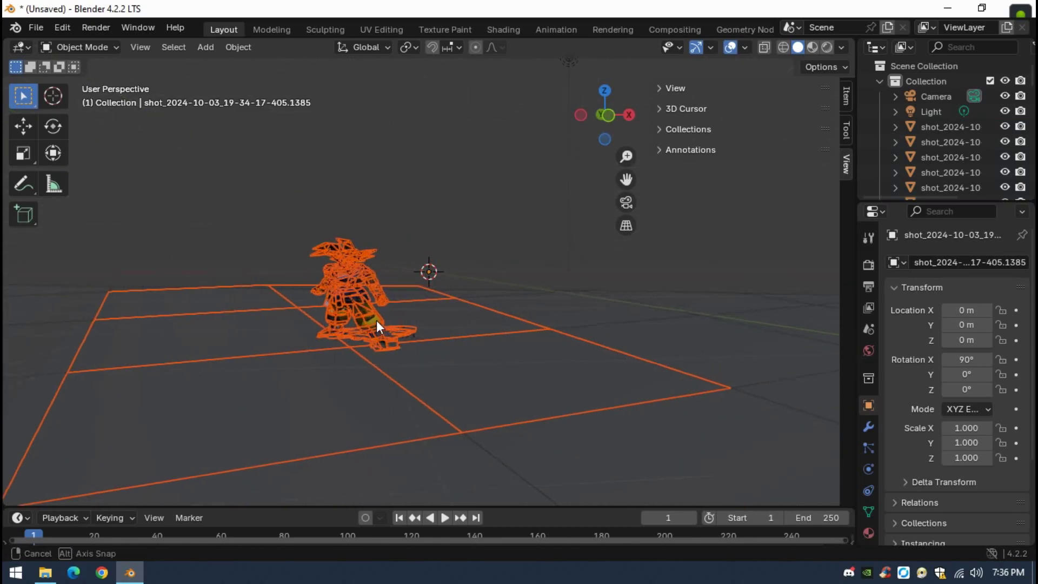
{"action": "middle_click_drag", "start_coordinate": [384, 321], "coordinate": [355, 323]}
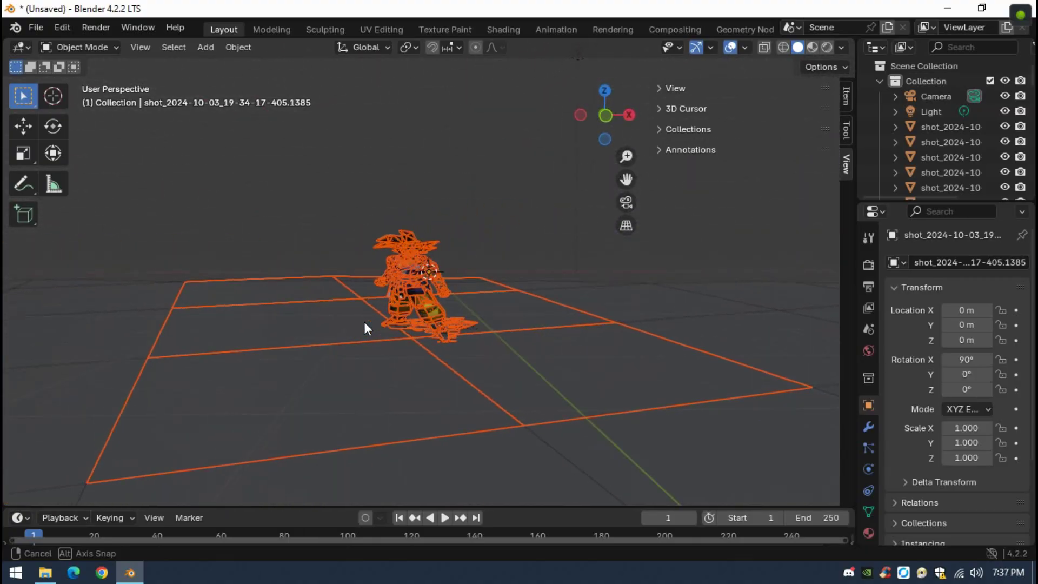
{"action": "left_click", "coordinate": [361, 322]}
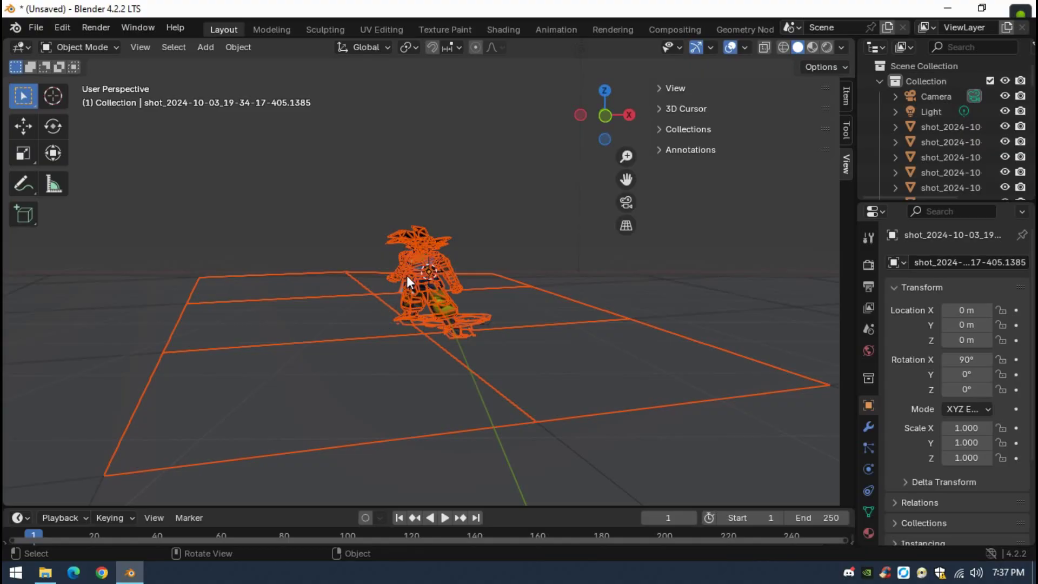
- Copy the selected objects and launch a new Blender instance from the dock
{"action": "key", "text": "ctrl+c"}
{"action": "key", "text": "c"}
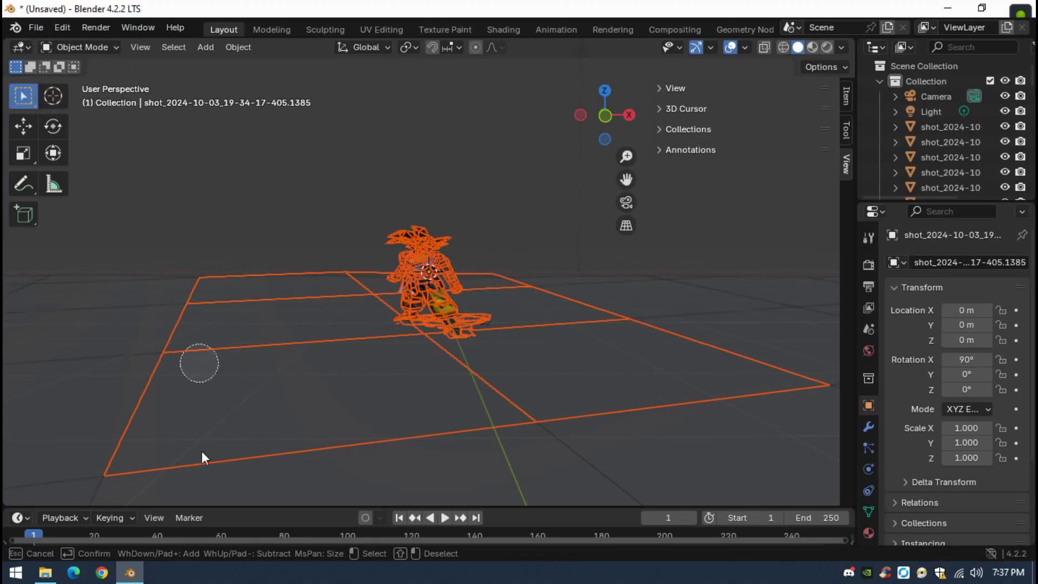
{"action": "left_click", "coordinate": [130, 573]}
{"action": "left_click", "coordinate": [130, 573]}
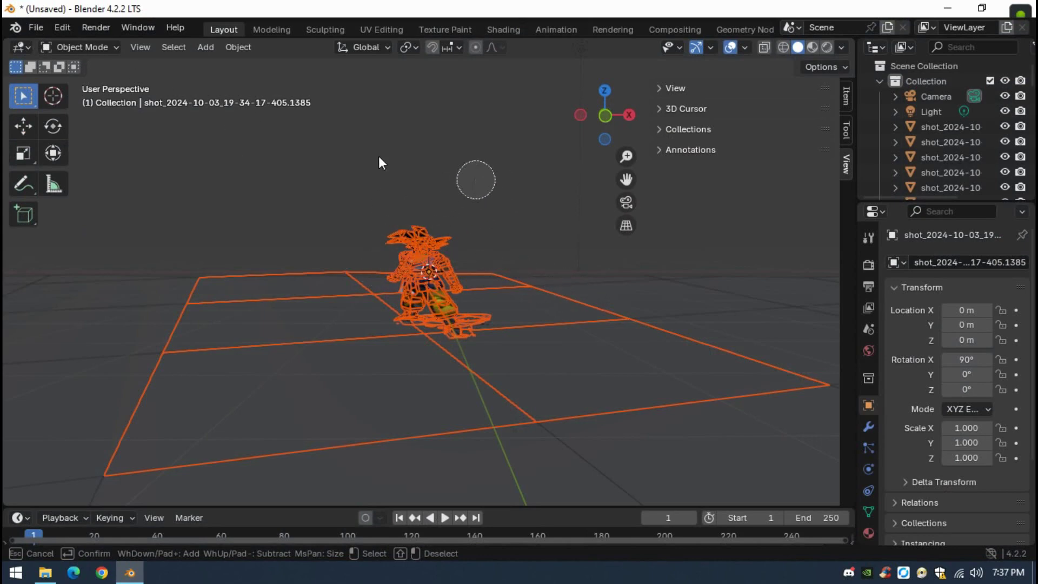
{"action": "left_click", "coordinate": [130, 572]}
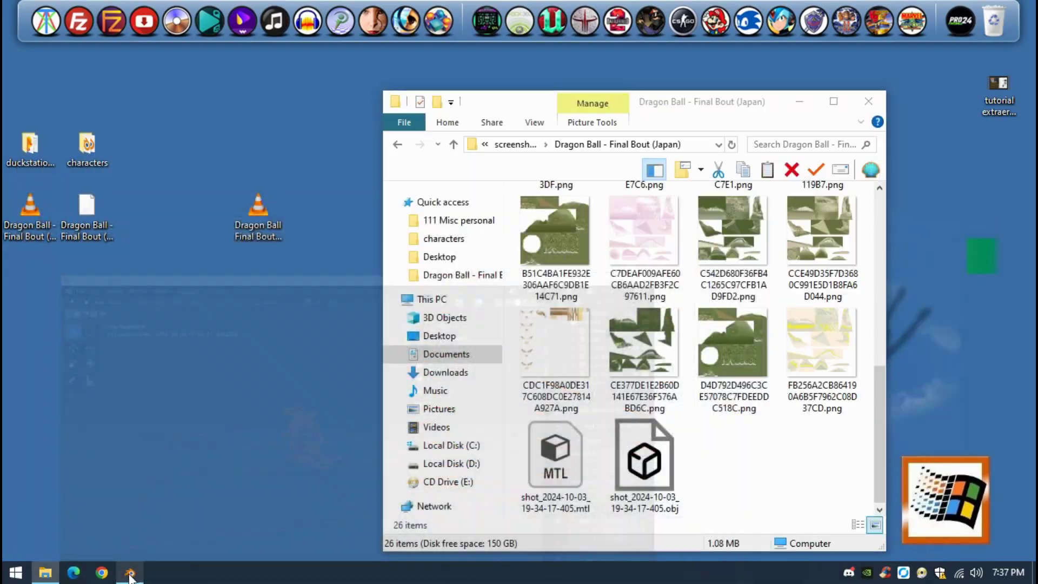
{"action": "left_click", "coordinate": [130, 572]}
{"action": "left_click", "coordinate": [130, 572]}
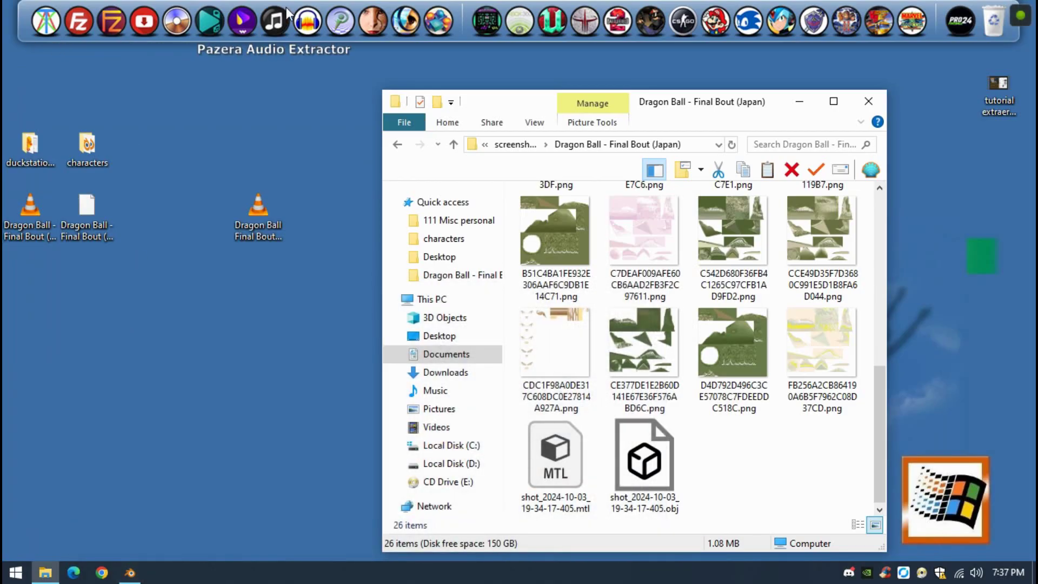
{"action": "left_click", "coordinate": [341, 22]}
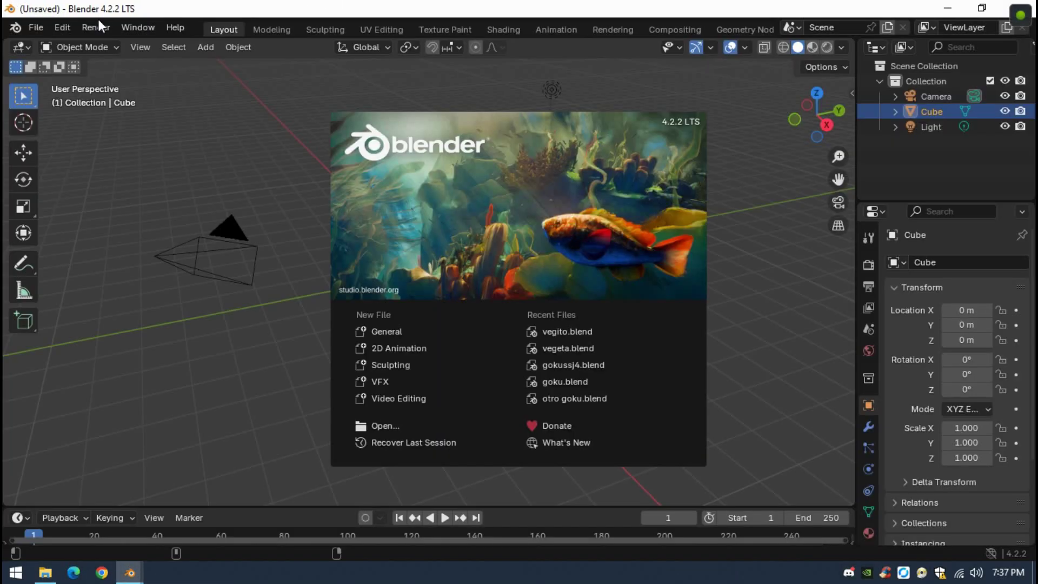
- Dismiss the splash, delete the default Cube, and set the viewport Clip End to 10000 m
{"action": "left_click", "coordinate": [710, 111]}
{"action": "key", "text": "Delete"}
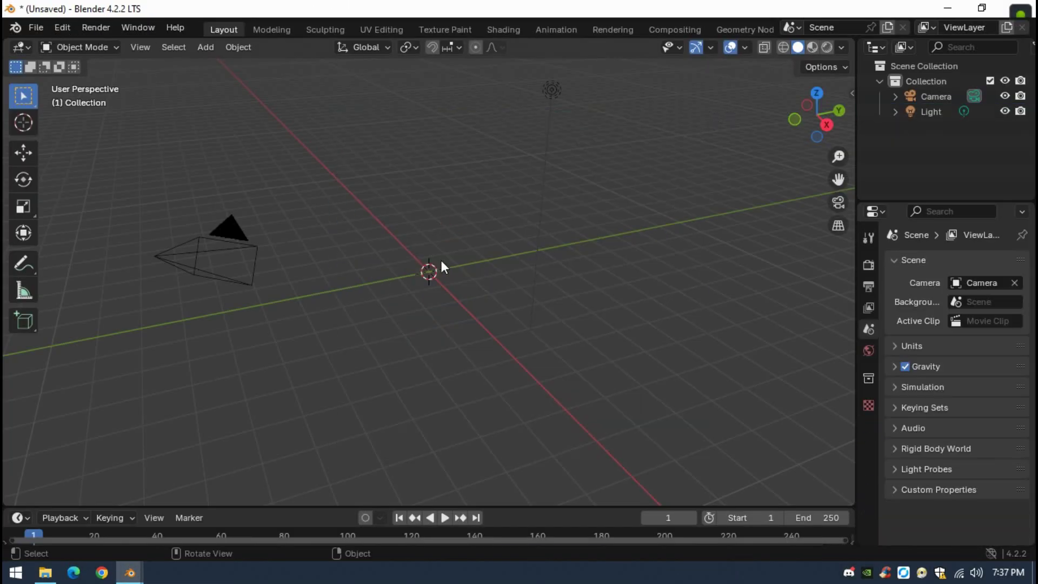
{"action": "left_click", "coordinate": [852, 93]}
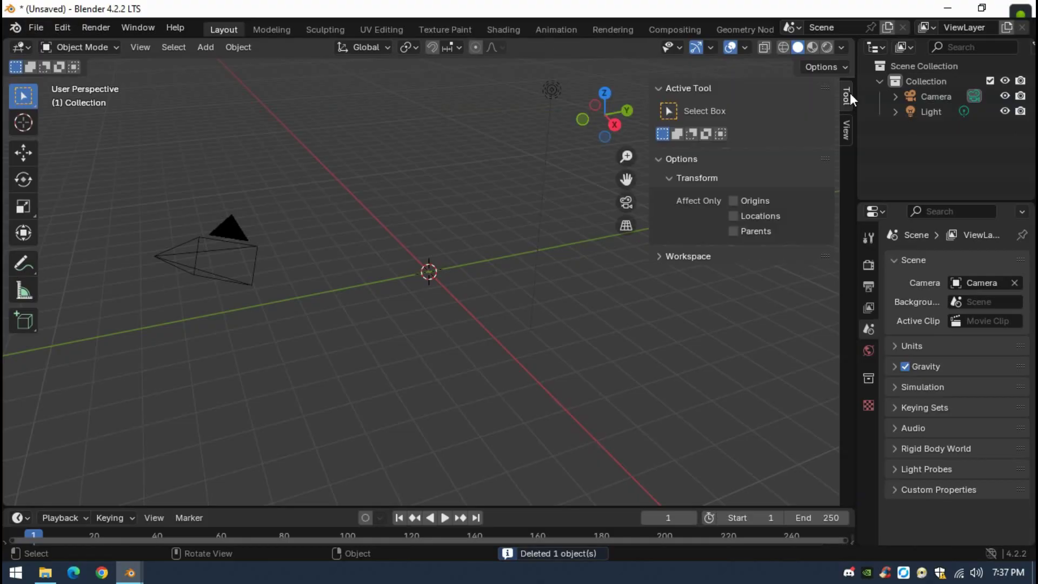
{"action": "left_click", "coordinate": [845, 128]}
{"action": "left_click", "coordinate": [752, 142]}
{"action": "left_click", "coordinate": [751, 143]}
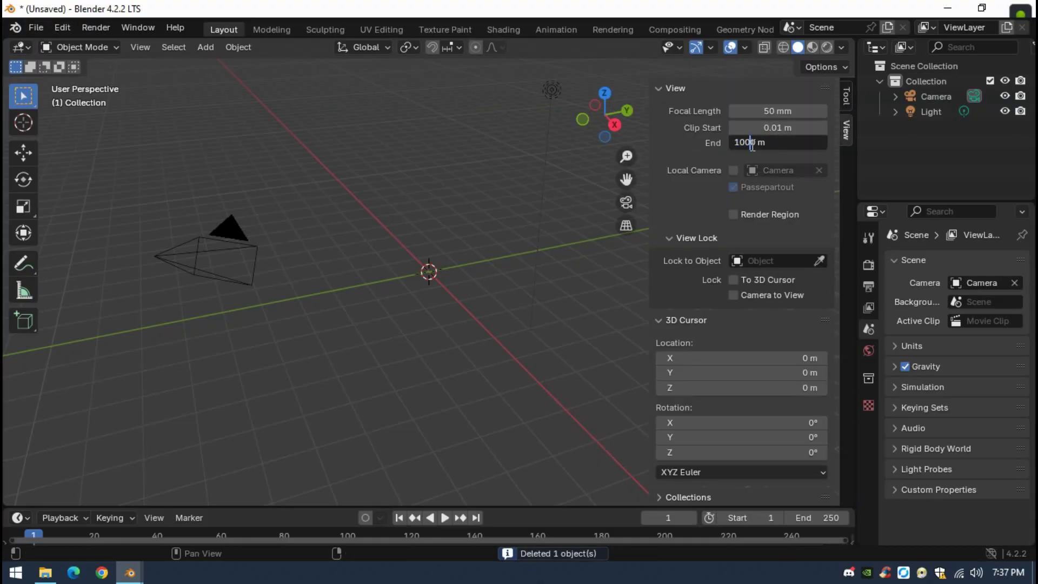
{"action": "type", "text": "0"}
{"action": "key", "text": "Return"}
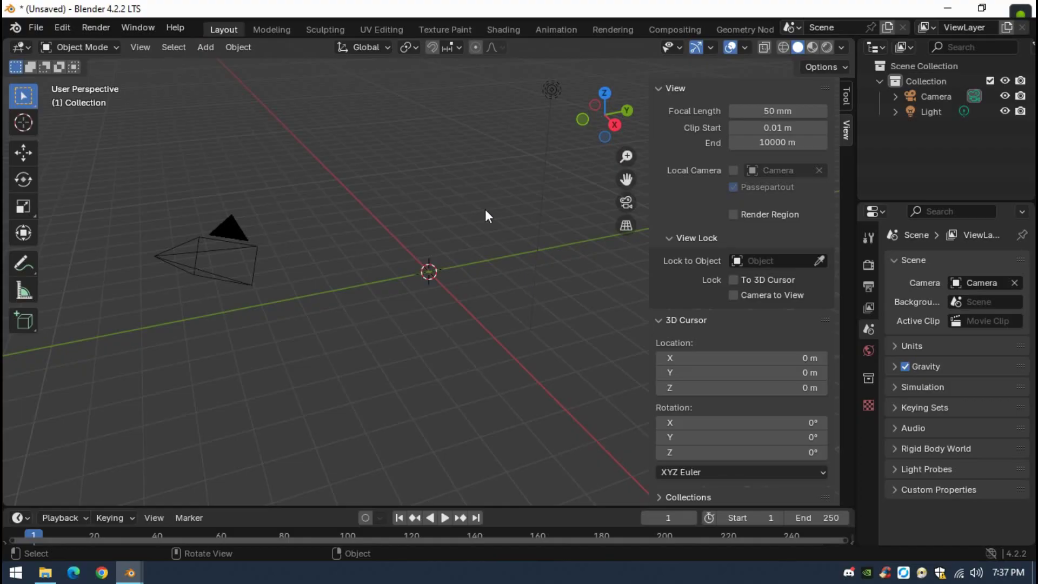
{"action": "left_click", "coordinate": [660, 86]}
{"action": "left_click", "coordinate": [659, 109]}
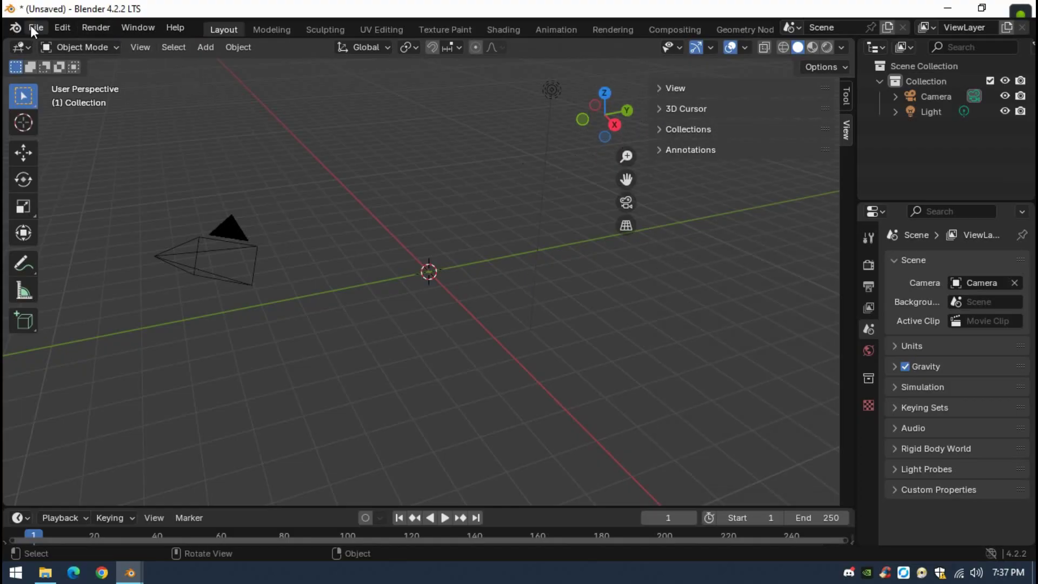
- Paste the copied Goku objects into the new scene with Ctrl+V
{"action": "key", "text": "ctrl"}
{"action": "key", "text": "ctrl+v"}
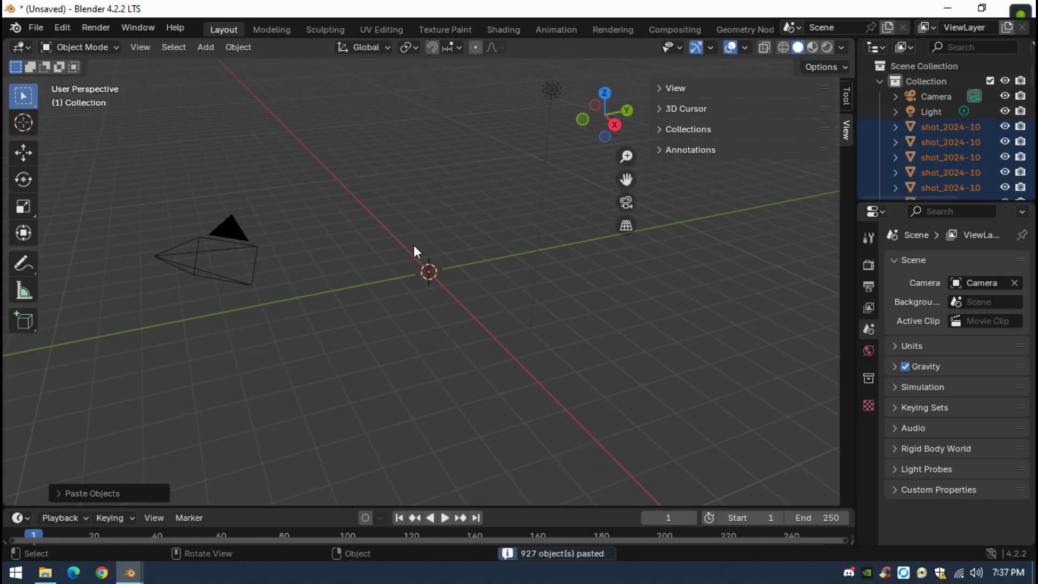
{"action": "middle_click_drag", "start_coordinate": [414, 251], "coordinate": [540, 246]}
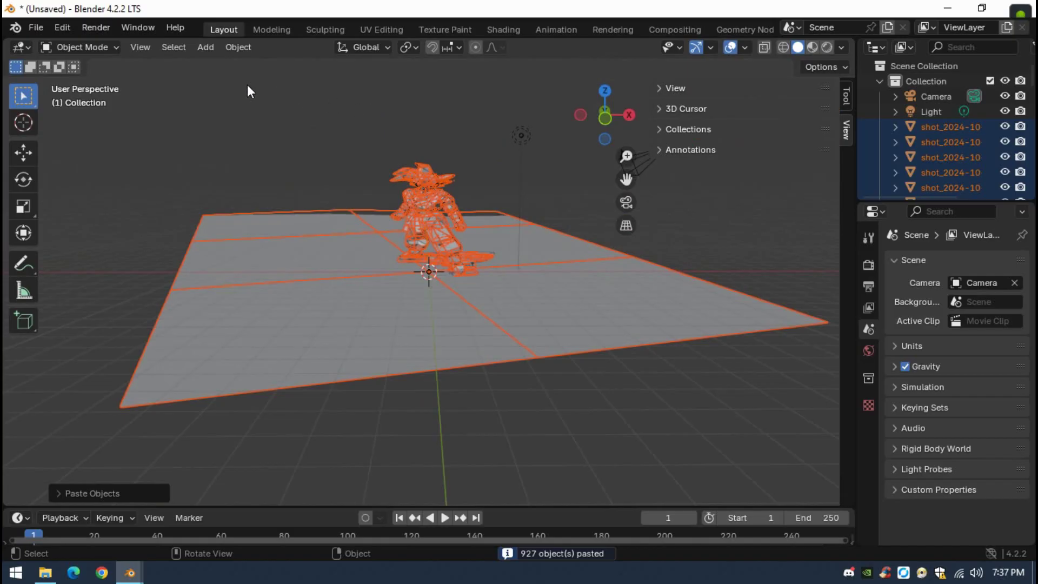
- Box-select the whole pasted character along with its ground plane
{"action": "left_click", "coordinate": [67, 26]}
{"action": "left_click", "coordinate": [67, 26]}
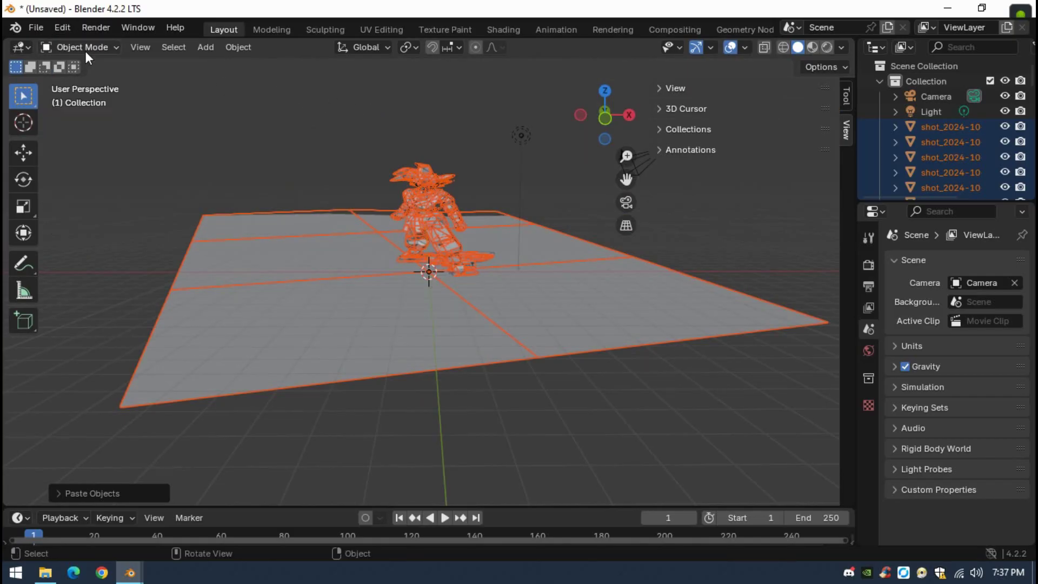
{"action": "left_click", "coordinate": [342, 156]}
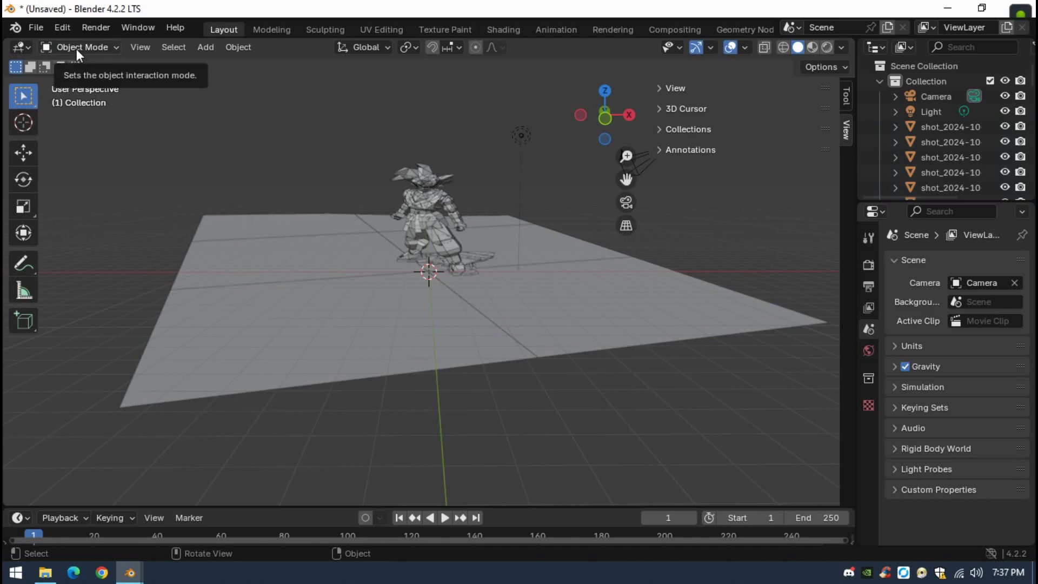
{"action": "left_click_drag", "start_coordinate": [174, 109], "coordinate": [734, 466]}
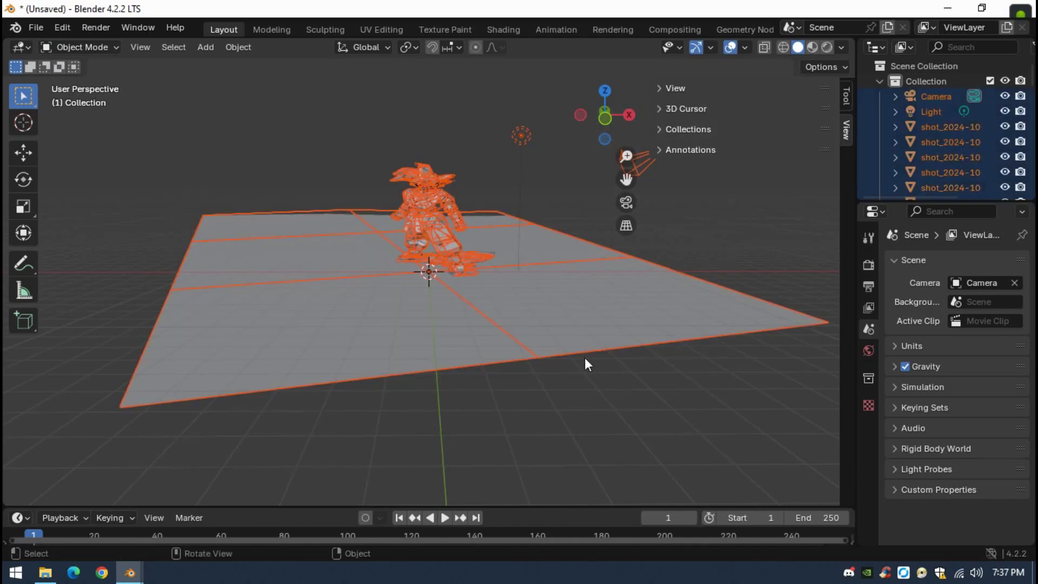
{"action": "left_click", "coordinate": [100, 48]}
{"action": "left_click", "coordinate": [408, 184]}
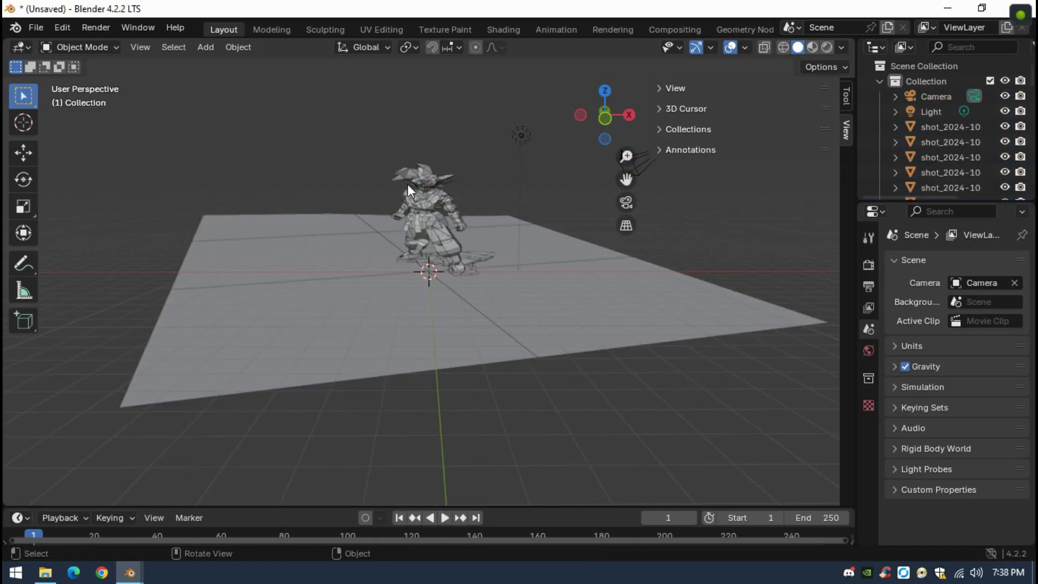
{"action": "left_click_drag", "start_coordinate": [396, 162], "coordinate": [485, 277]}
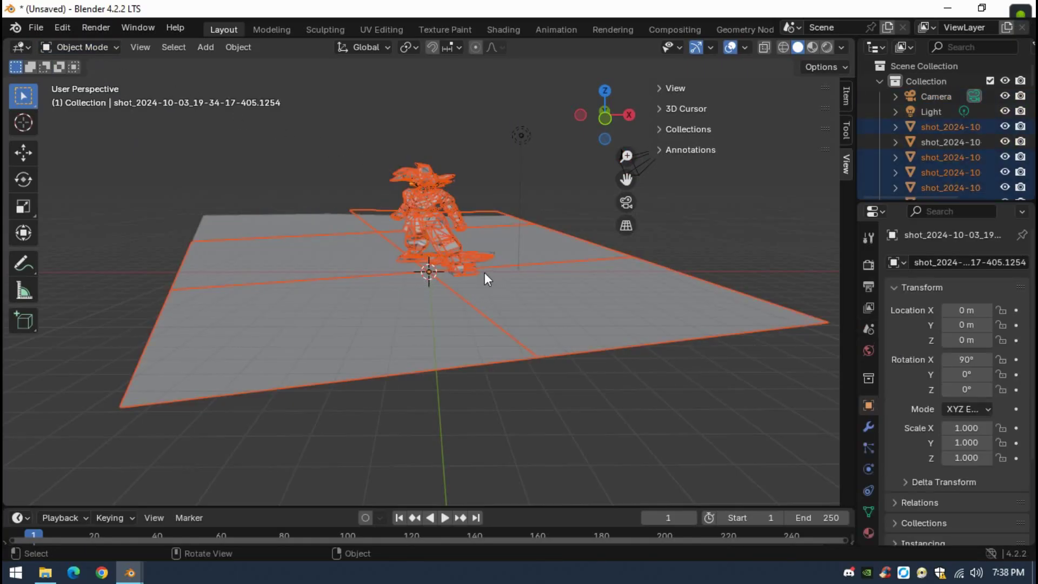
{"action": "left_click", "coordinate": [118, 47]}
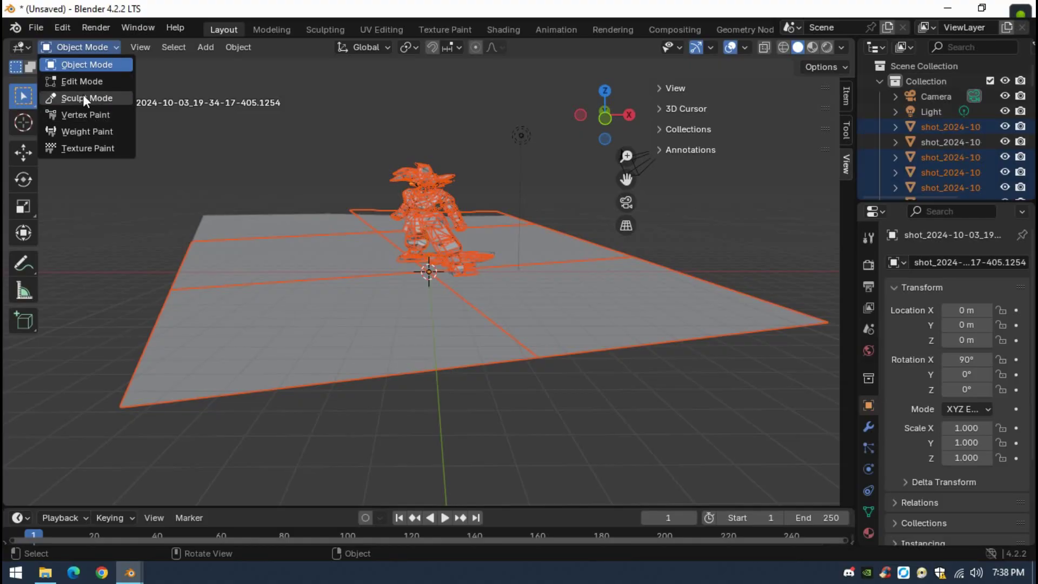
{"action": "left_click", "coordinate": [80, 144]}
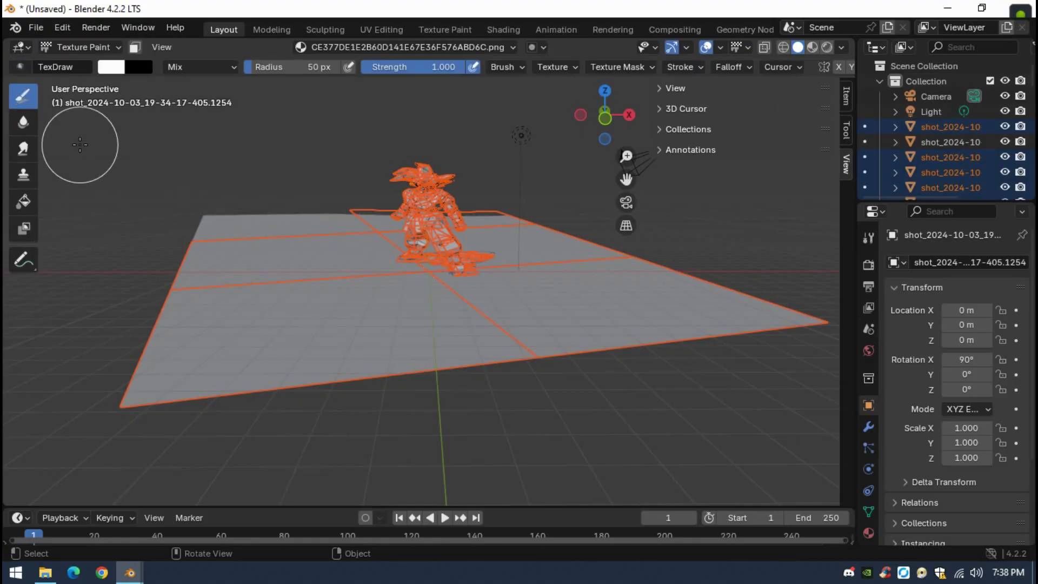
{"action": "left_click", "coordinate": [92, 49]}
{"action": "left_click", "coordinate": [96, 49]}
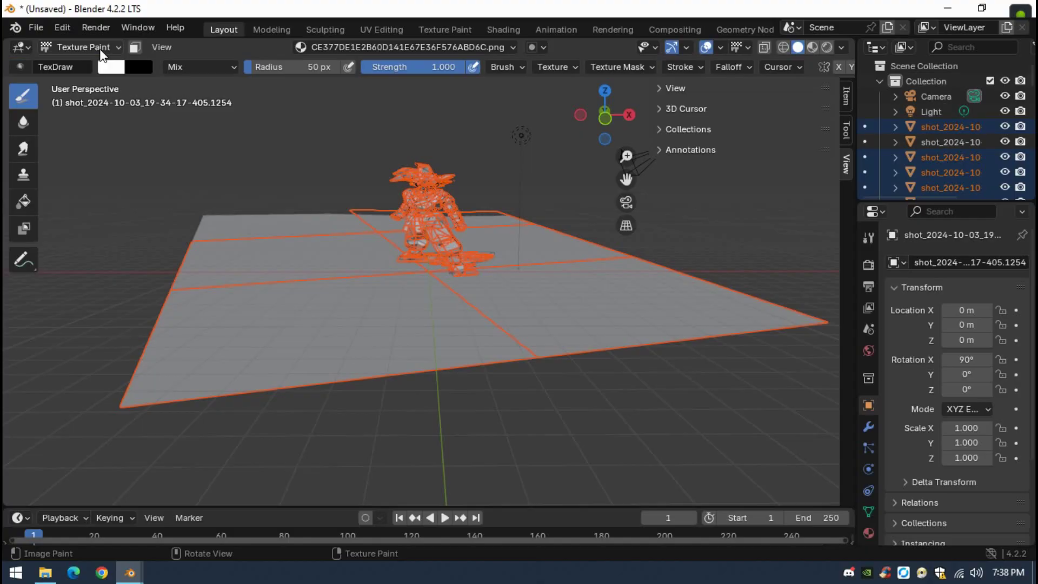
{"action": "left_click", "coordinate": [100, 49]}
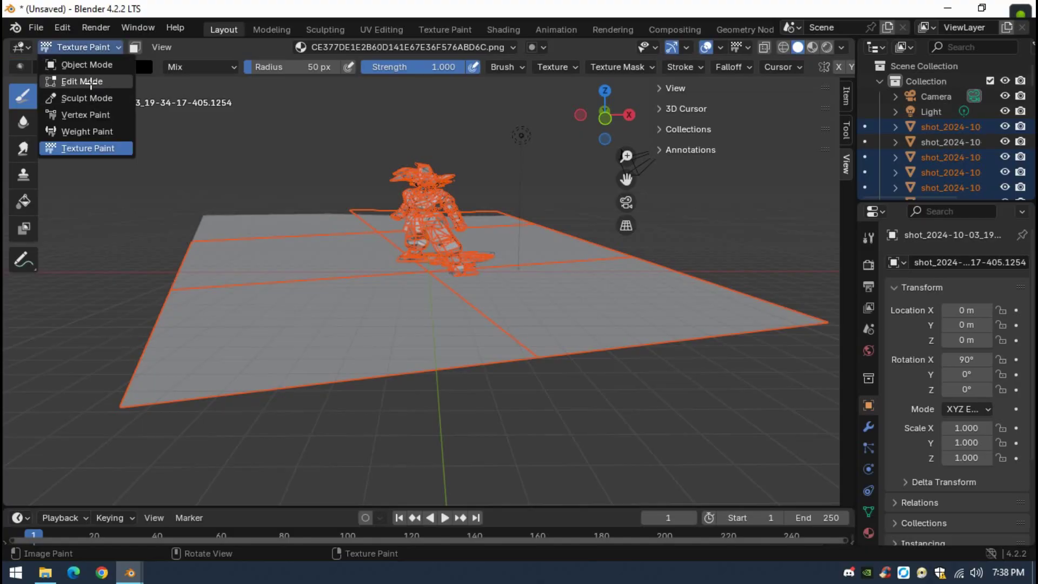
{"action": "left_click", "coordinate": [88, 81]}
{"action": "left_click", "coordinate": [87, 49]}
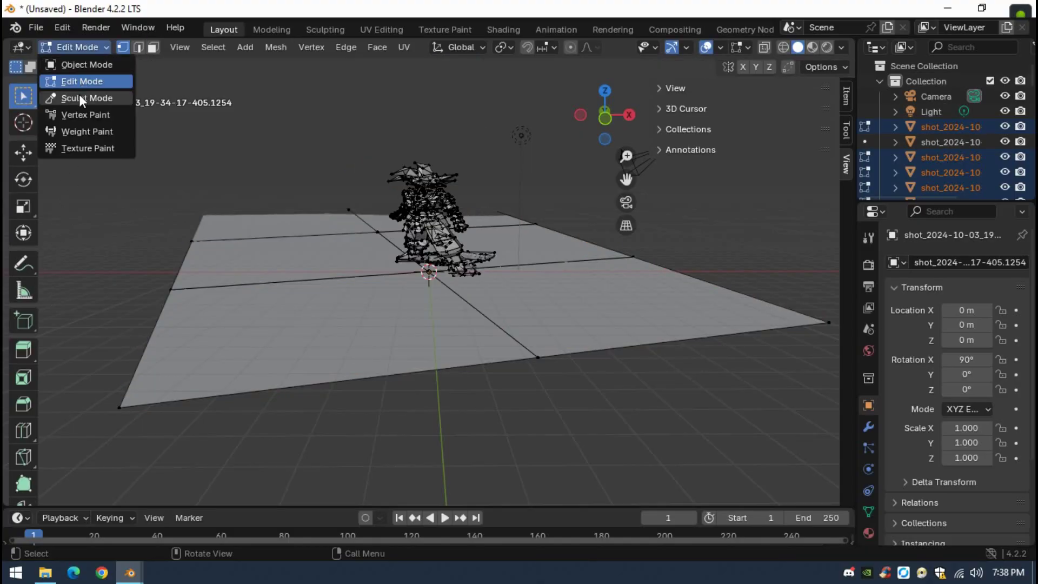
{"action": "left_click", "coordinate": [79, 94]}
{"action": "scroll", "coordinate": [23, 270], "scroll_direction": "down", "scroll_amount": 5}
{"action": "left_click_drag", "start_coordinate": [38, 341], "coordinate": [66, 344]}
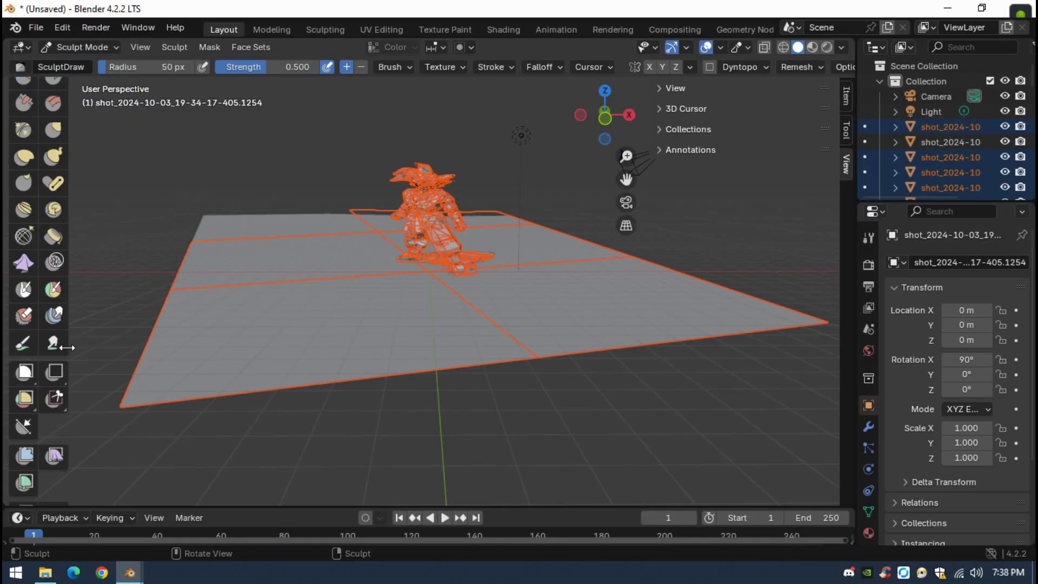
{"action": "left_click", "coordinate": [27, 340]}
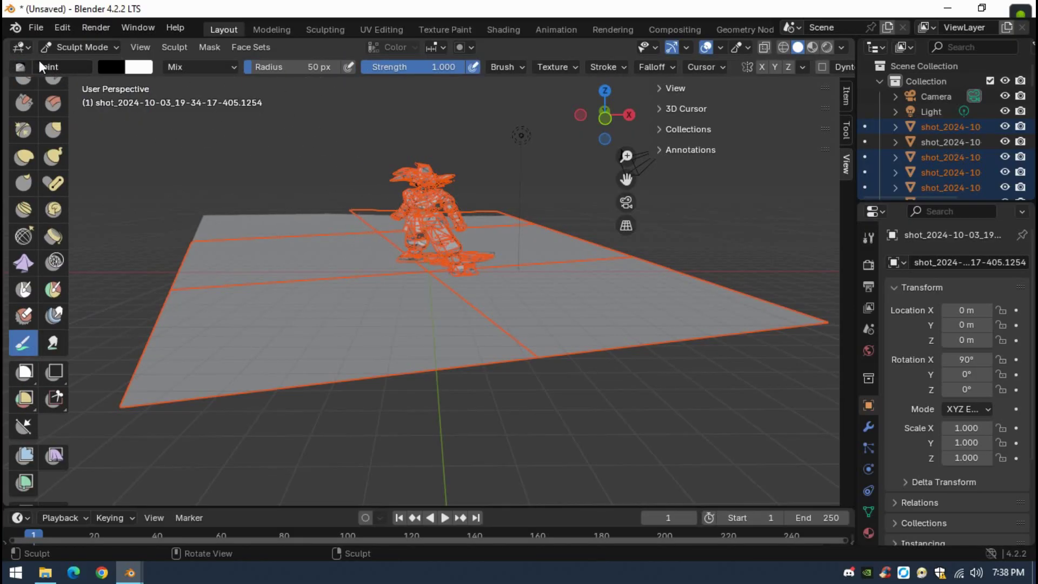
{"action": "left_click", "coordinate": [82, 48]}
- Back in Object Mode, select and delete the left ground plane pieces
{"action": "left_click", "coordinate": [87, 66]}
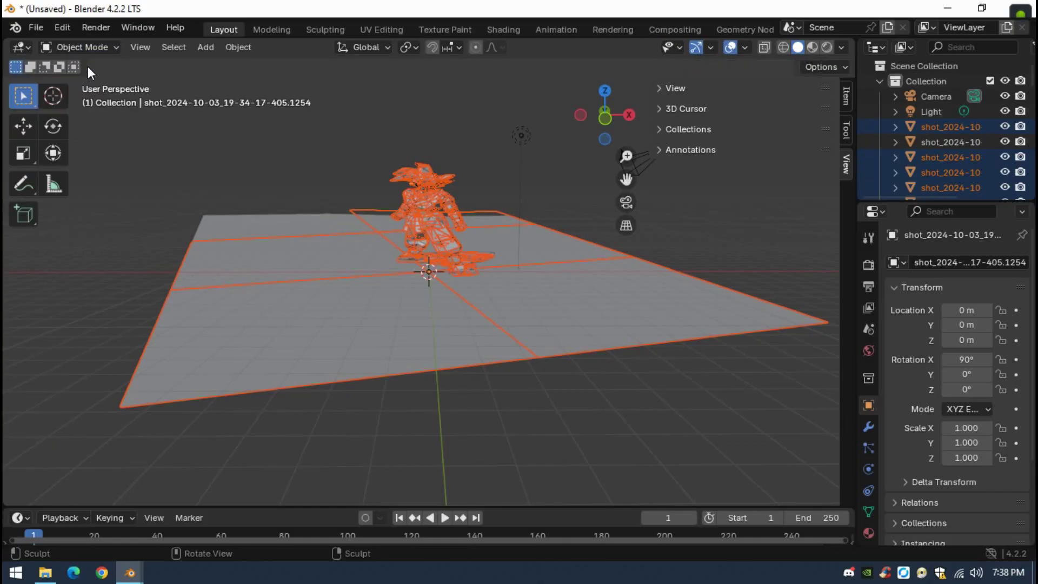
{"action": "left_click", "coordinate": [95, 46]}
{"action": "left_click", "coordinate": [311, 141]}
{"action": "left_click_drag", "start_coordinate": [320, 125], "coordinate": [582, 384]}
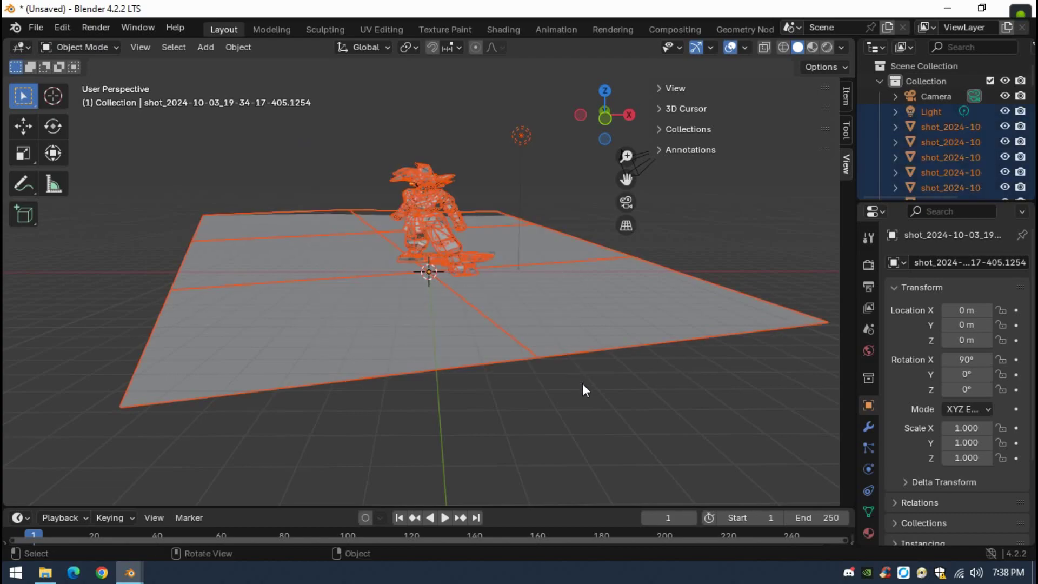
{"action": "left_click", "coordinate": [348, 312]}
{"action": "left_click_drag", "start_coordinate": [225, 157], "coordinate": [336, 424]}
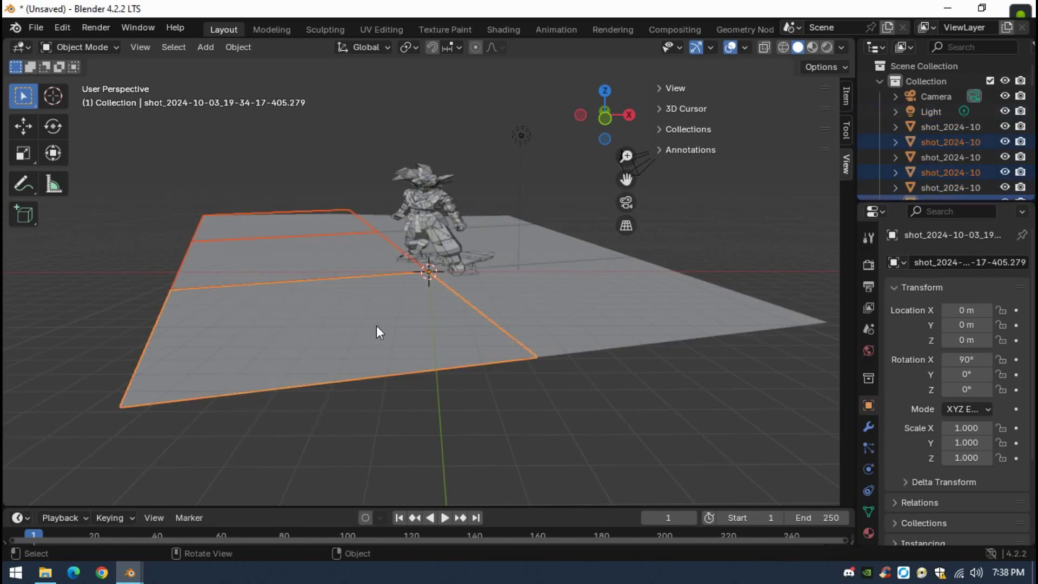
{"action": "key", "text": "Delete"}
- Delete the two remaining small plane pieces under the figure
{"action": "left_click", "coordinate": [540, 286]}
{"action": "key", "text": "Delete"}
{"action": "left_click", "coordinate": [503, 240]}
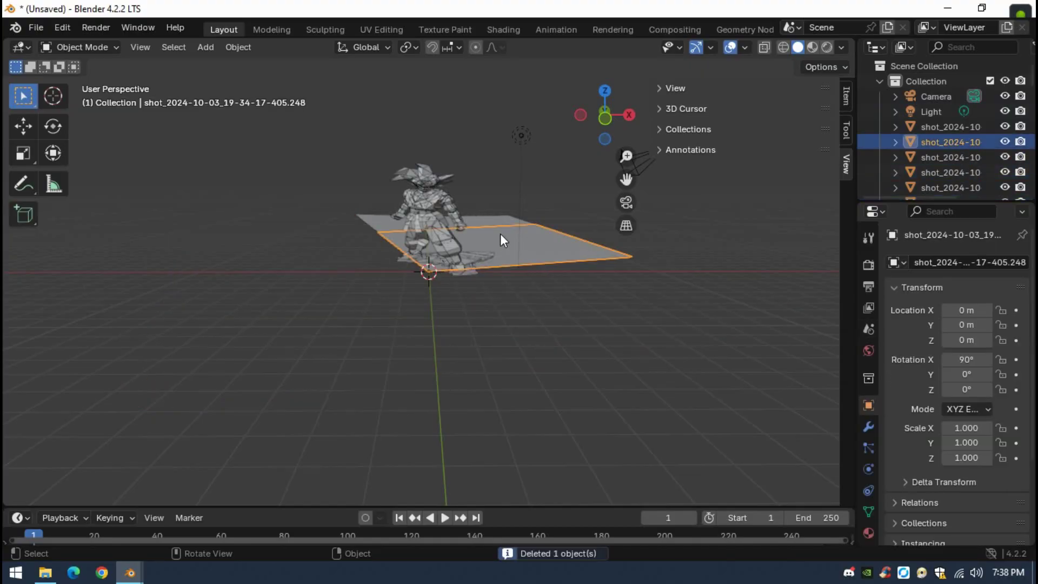
{"action": "key", "text": "Delete"}
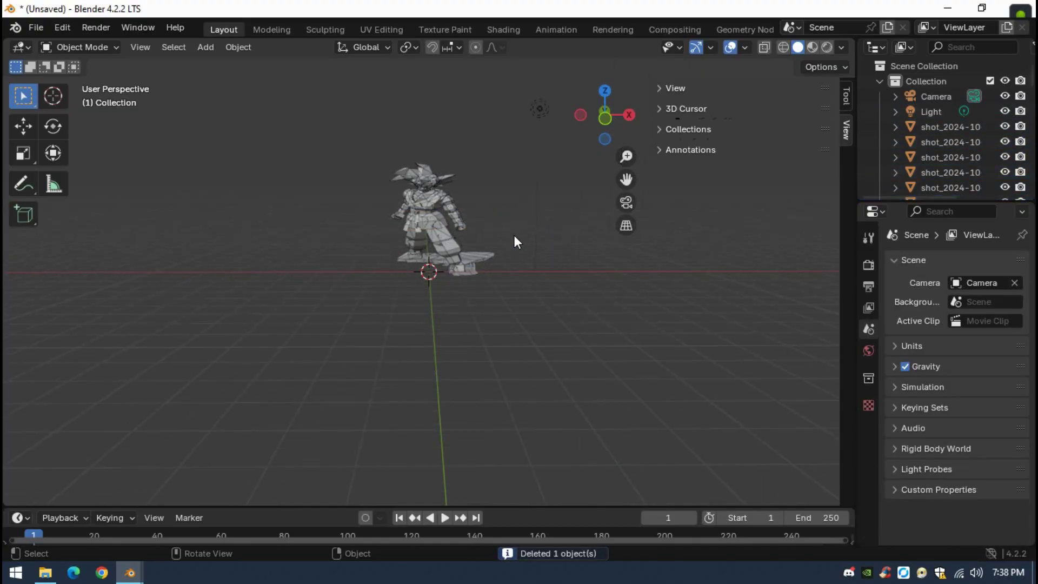
- Select all the character pieces and move their geometry to the world origin
{"action": "left_click_drag", "start_coordinate": [375, 138], "coordinate": [527, 292]}
{"action": "mouse_move", "coordinate": [526, 292]}
{"action": "middle_mouse_down"}
{"action": "mouse_move", "coordinate": [503, 273]}
{"action": "mouse_move", "coordinate": [524, 273]}
{"action": "mouse_move", "coordinate": [433, 264]}
{"action": "mouse_move", "coordinate": [363, 142]}
{"action": "middle_mouse_up"}
{"action": "left_click", "coordinate": [364, 141]}
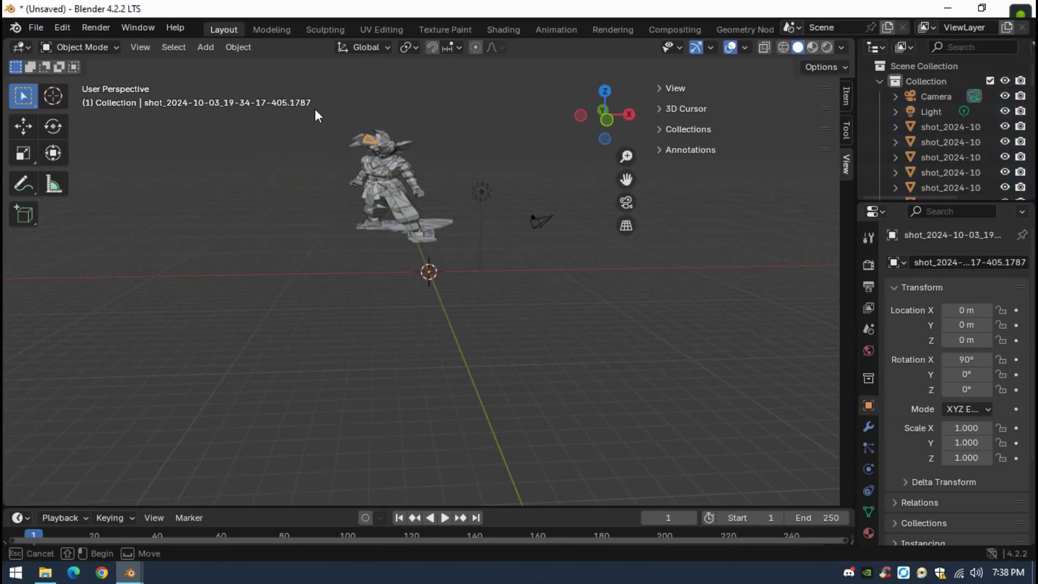
{"action": "left_click_drag", "start_coordinate": [324, 122], "coordinate": [459, 268]}
{"action": "right_click", "coordinate": [368, 195]}
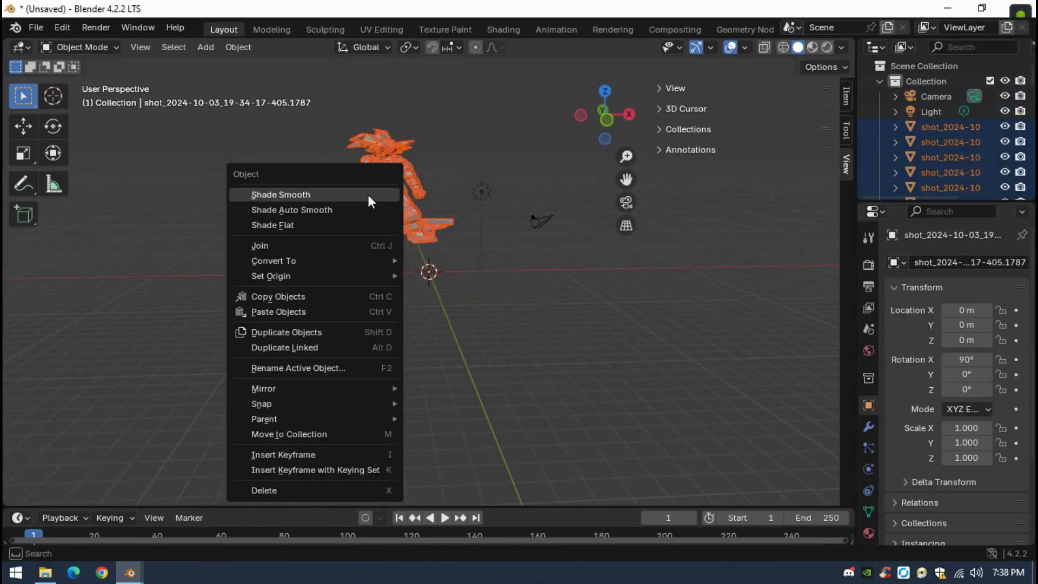
{"action": "mouse_move", "coordinate": [335, 275]}
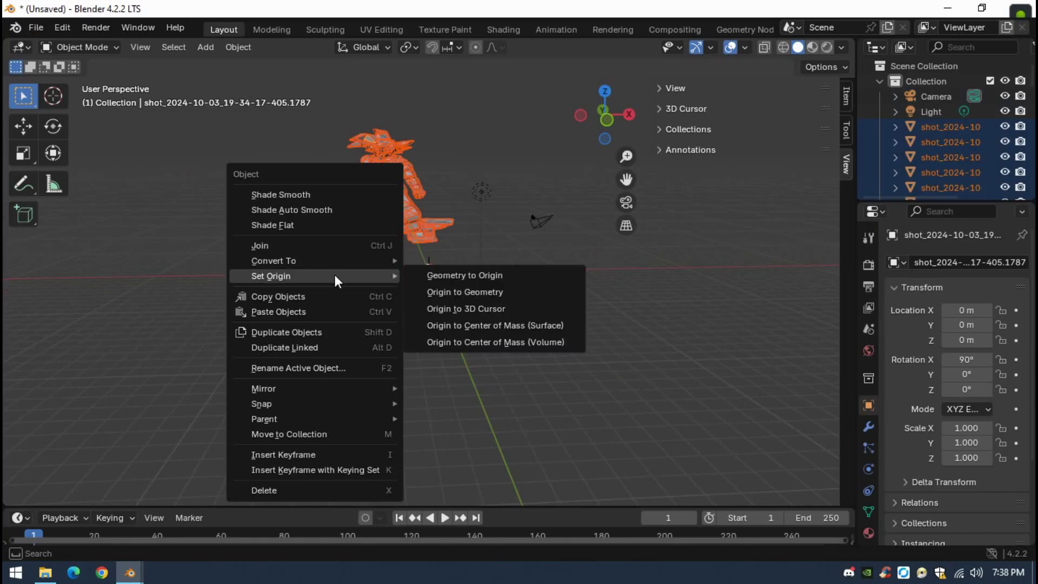
{"action": "left_click", "coordinate": [438, 280]}
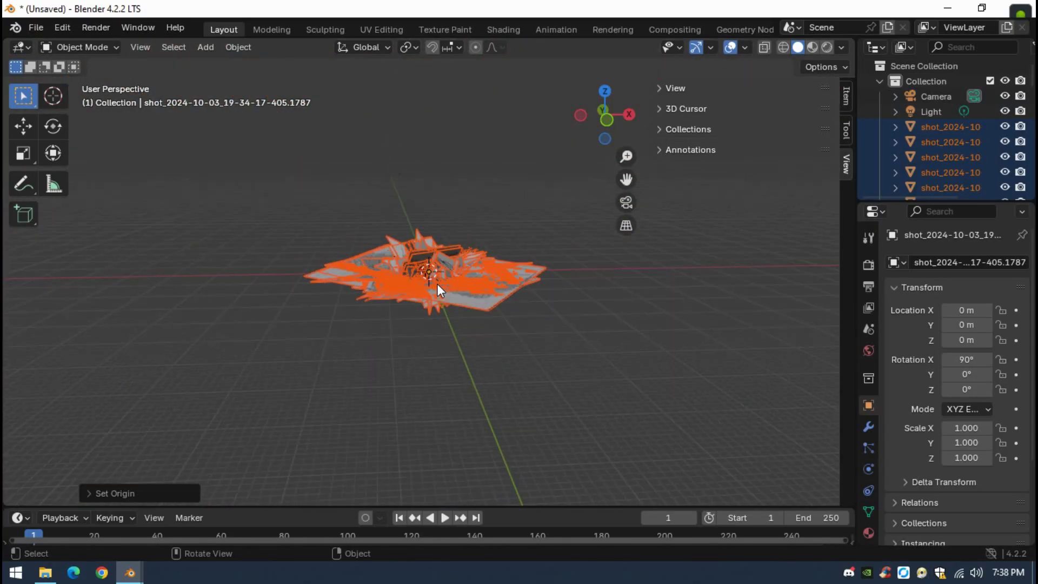
- Undo the centring and attempt joining the shot meshes with Ctrl+J
{"action": "key", "text": "ctrl+z"}
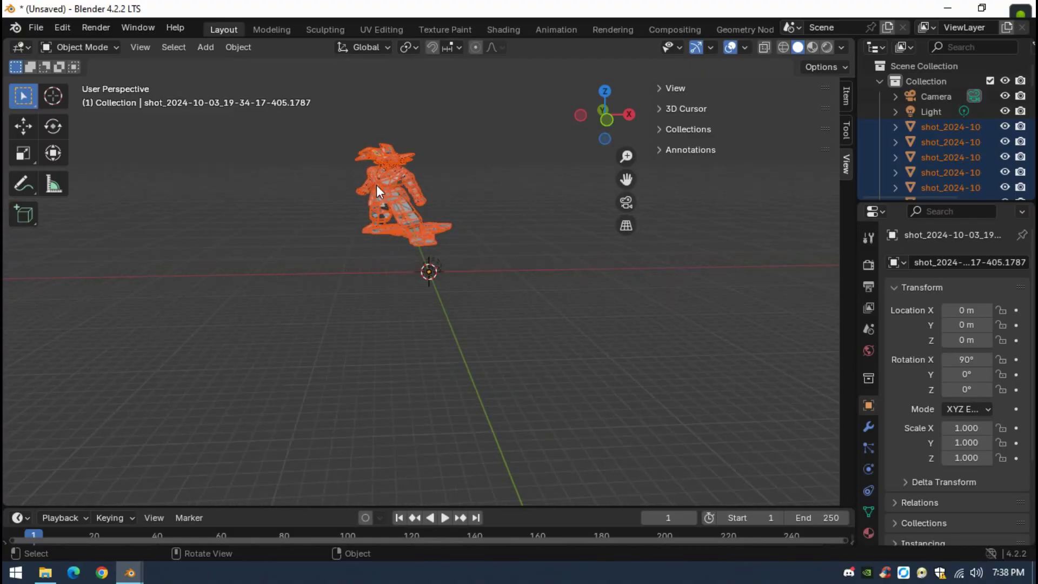
{"action": "key", "text": "ctrl+z"}
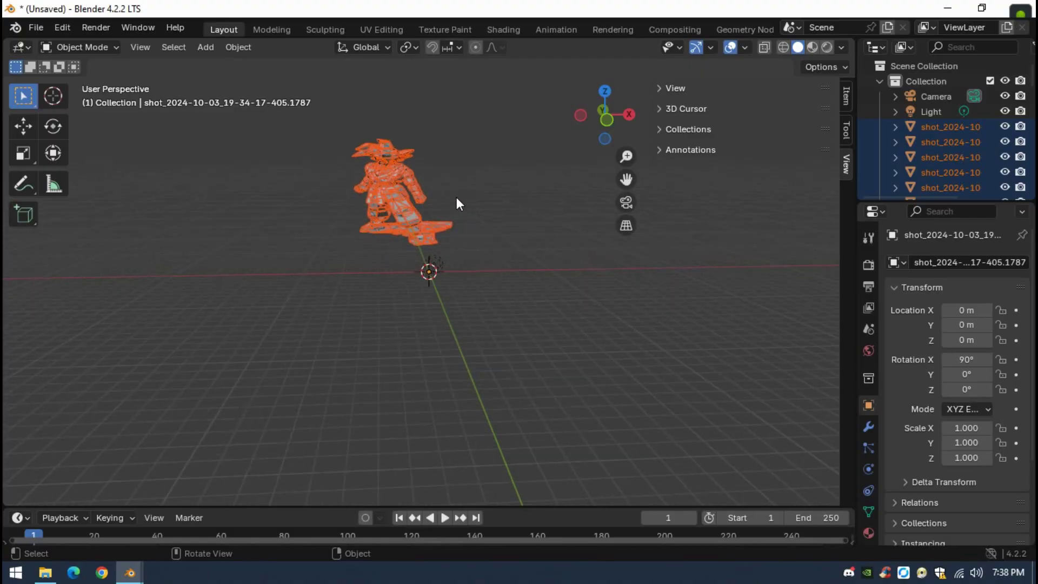
{"action": "key", "text": "ctrl+j"}
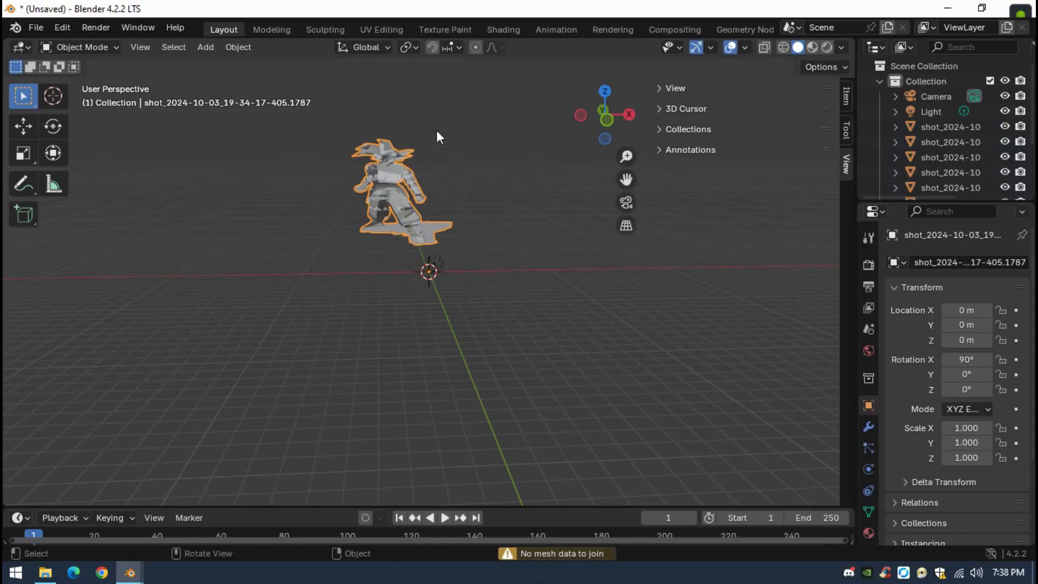
{"action": "left_click_drag", "start_coordinate": [436, 131], "coordinate": [379, 265]}
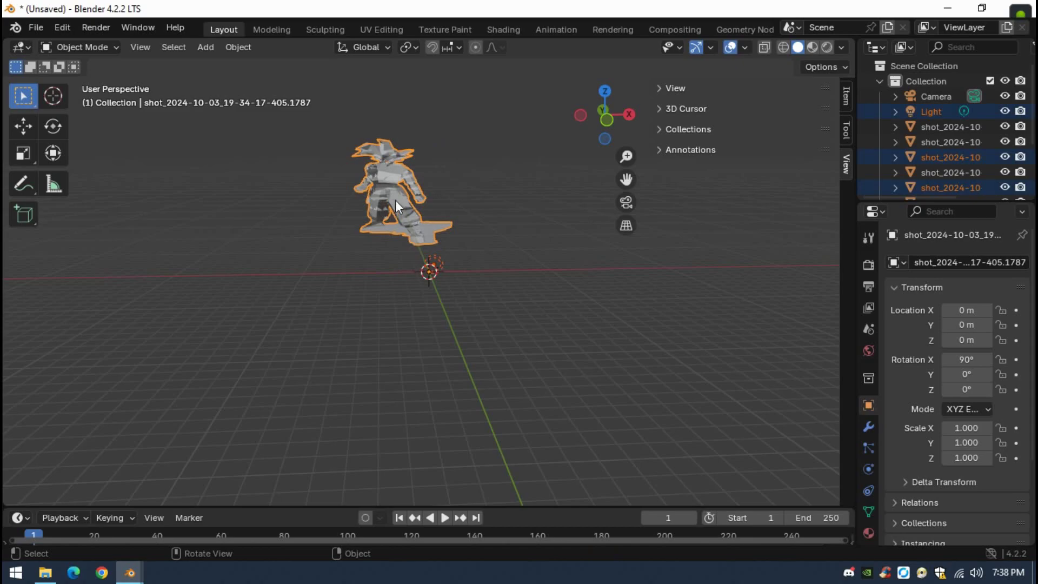
- Centre the character on the origin with Set Origin > Geometry to Origin
{"action": "right_click", "coordinate": [392, 167]}
{"action": "mouse_move", "coordinate": [392, 168]}
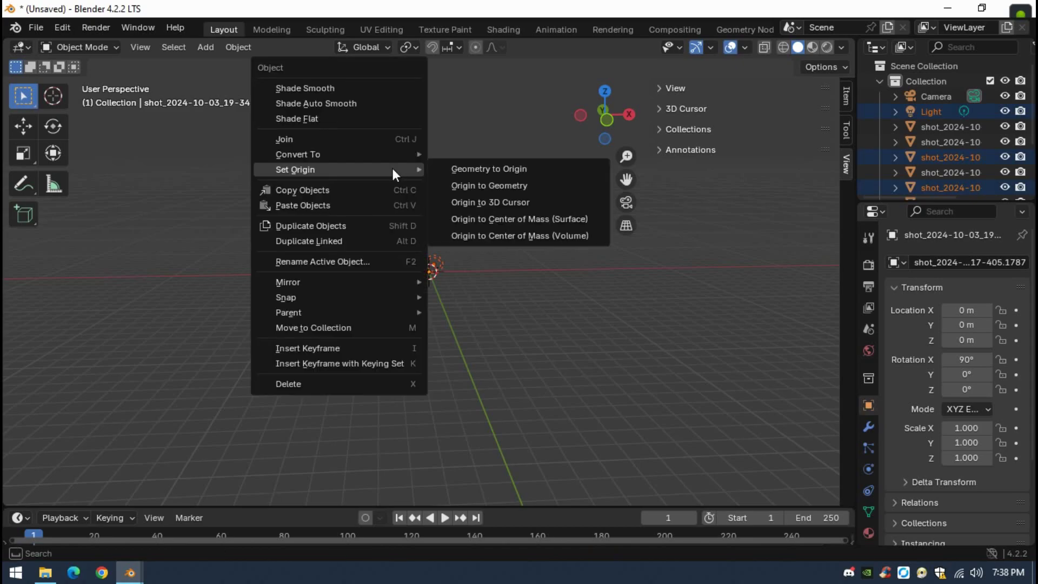
{"action": "left_click", "coordinate": [453, 170]}
{"action": "scroll", "coordinate": [430, 278], "scroll_direction": "down", "scroll_amount": 5}
{"action": "middle_click_drag", "start_coordinate": [421, 291], "coordinate": [449, 280]}
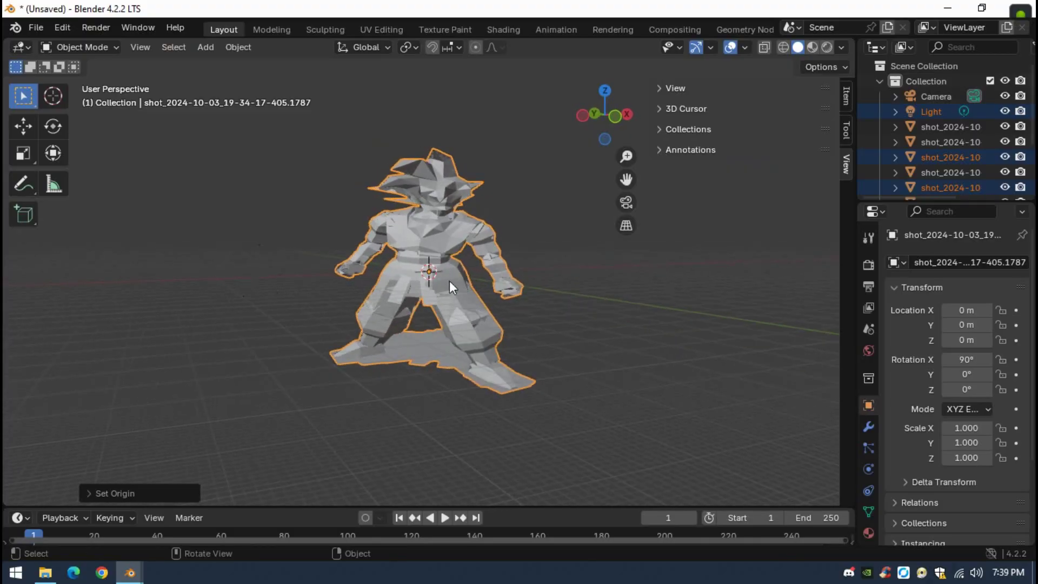
- Box-select and delete the six leftover objects
{"action": "left_click_drag", "start_coordinate": [295, 208], "coordinate": [219, 325]}
{"action": "key", "text": "Delete"}
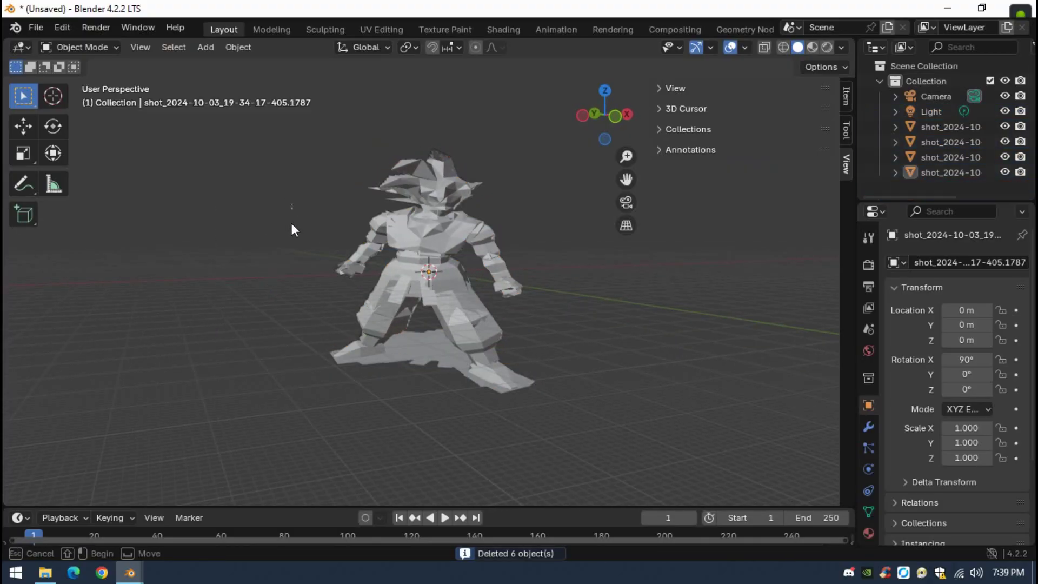
{"action": "left_click", "coordinate": [85, 47]}
- View the coloured character in Sculpt Mode, then return to Object Mode
{"action": "left_click", "coordinate": [73, 93]}
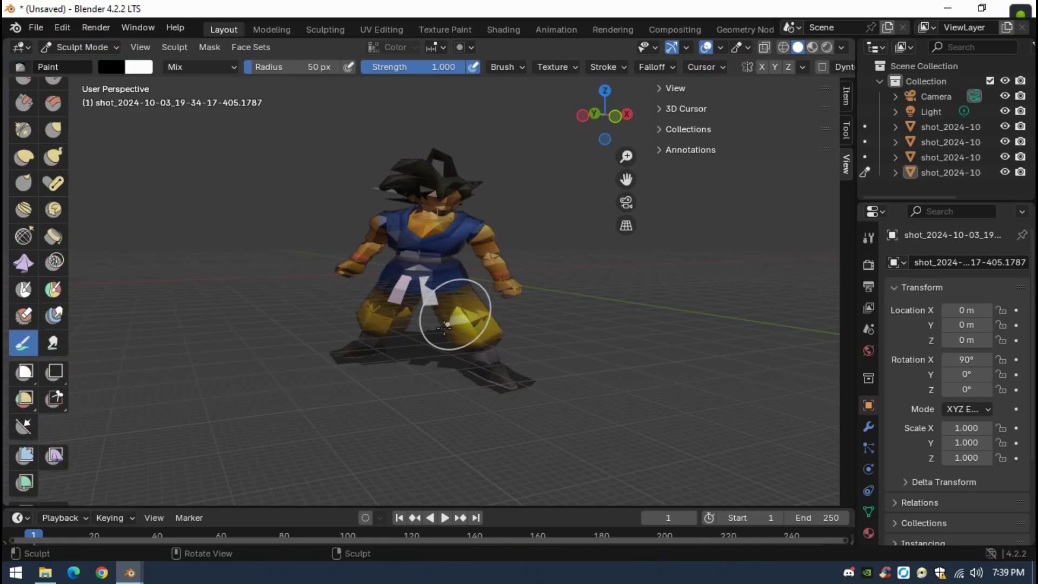
{"action": "mouse_move", "coordinate": [456, 313]}
{"action": "middle_mouse_down"}
{"action": "mouse_move", "coordinate": [382, 296]}
{"action": "mouse_move", "coordinate": [491, 318]}
{"action": "mouse_move", "coordinate": [205, 324]}
{"action": "middle_mouse_up"}
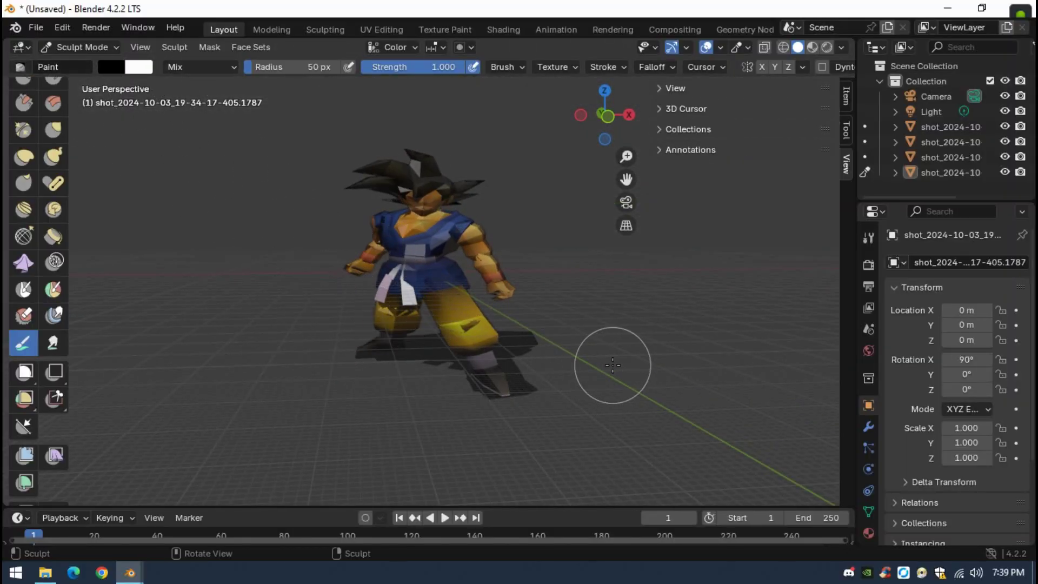
{"action": "middle_click_drag", "start_coordinate": [613, 365], "coordinate": [243, 303]}
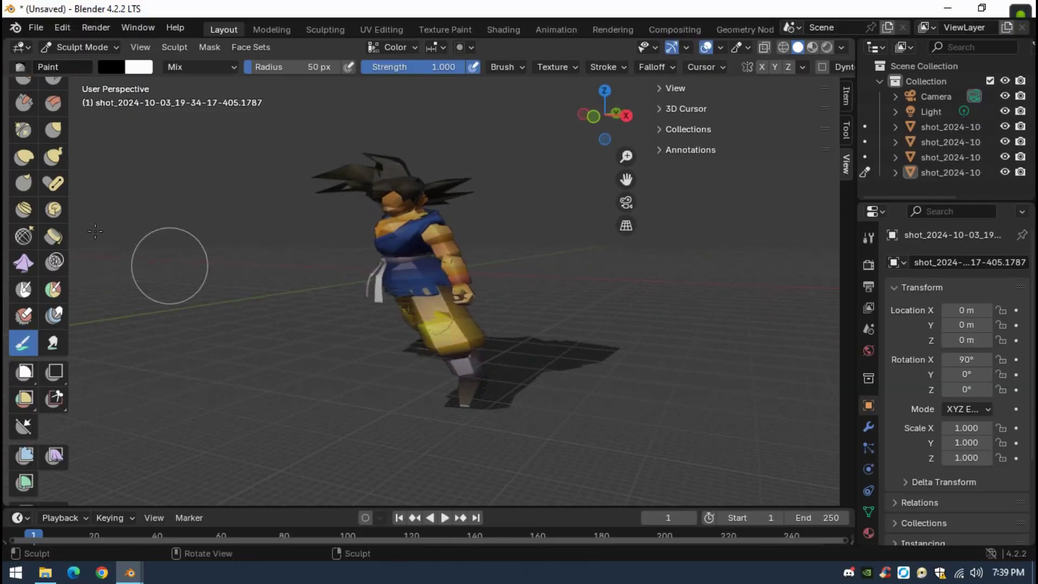
{"action": "left_click", "coordinate": [84, 48]}
{"action": "left_click", "coordinate": [77, 65]}
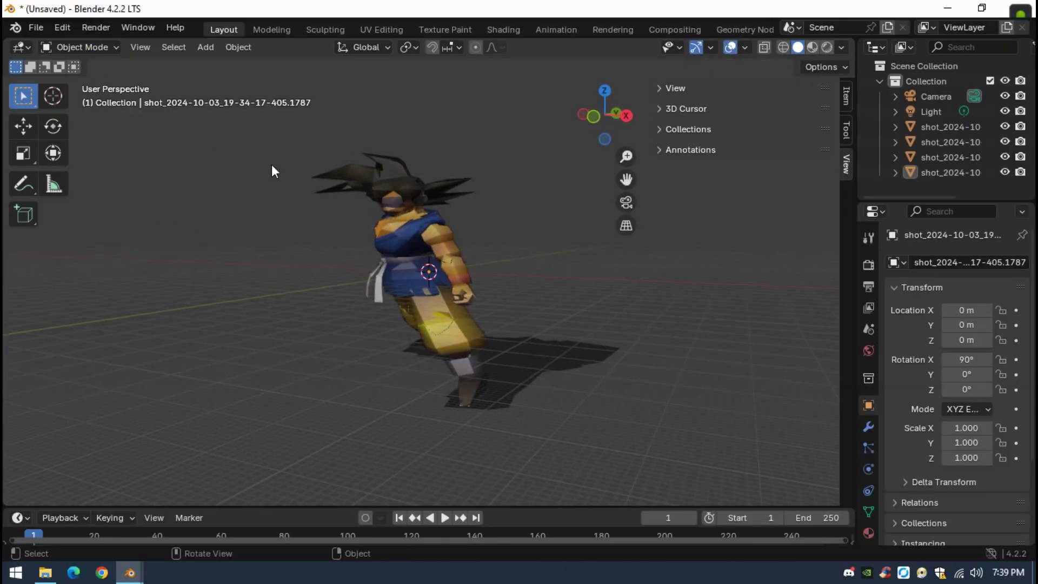
- Raise the character along Z to Location 500.61 with the move tool
{"action": "left_click", "coordinate": [394, 227]}
{"action": "middle_click_drag", "start_coordinate": [470, 261], "coordinate": [557, 265]}
{"action": "left_click", "coordinate": [23, 125]}
{"action": "left_click_drag", "start_coordinate": [428, 208], "coordinate": [429, 106]}
{"action": "middle_click_drag", "start_coordinate": [446, 239], "coordinate": [11, 203]}
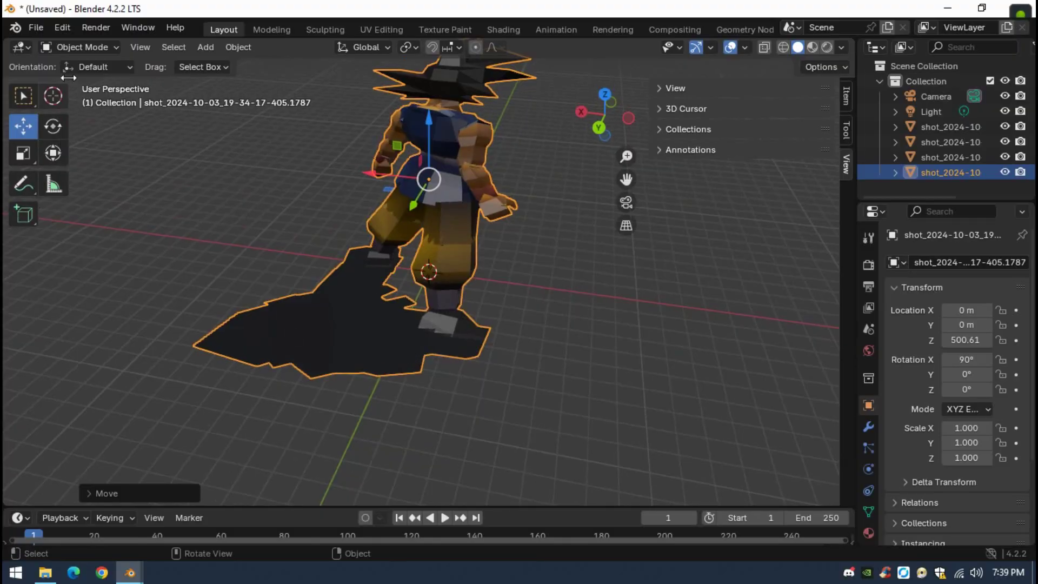
{"action": "left_click", "coordinate": [83, 46]}
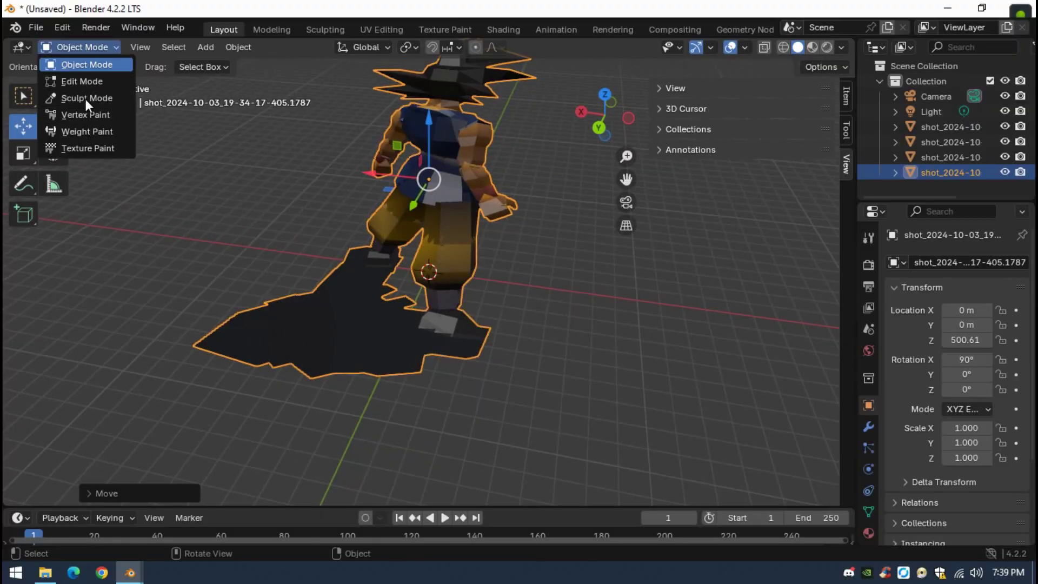
- Enter Edit Mode and delete a first batch of shadow vertices under the feet
{"action": "left_click", "coordinate": [82, 78]}
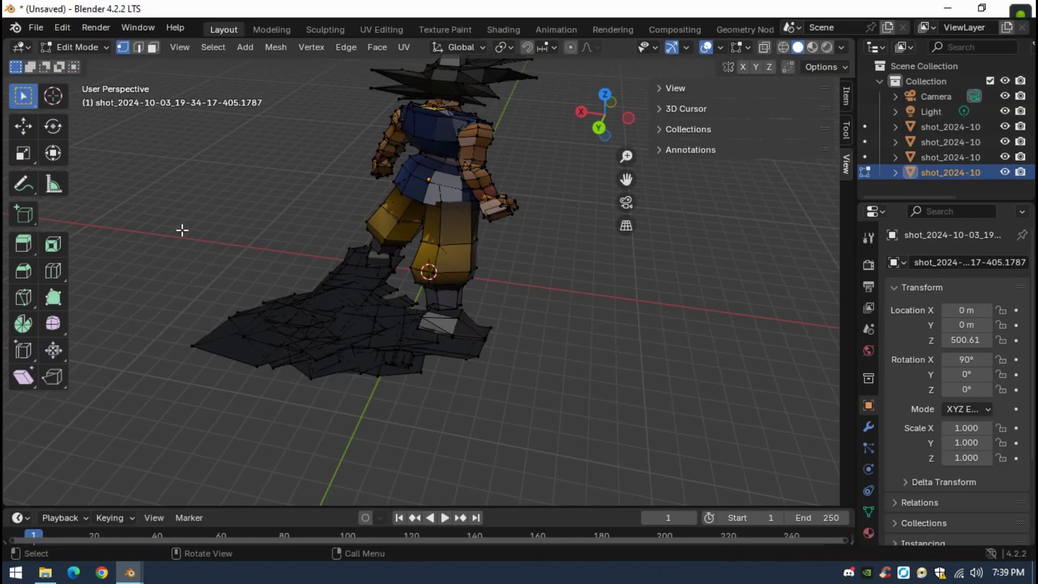
{"action": "left_click_drag", "start_coordinate": [182, 230], "coordinate": [343, 421]}
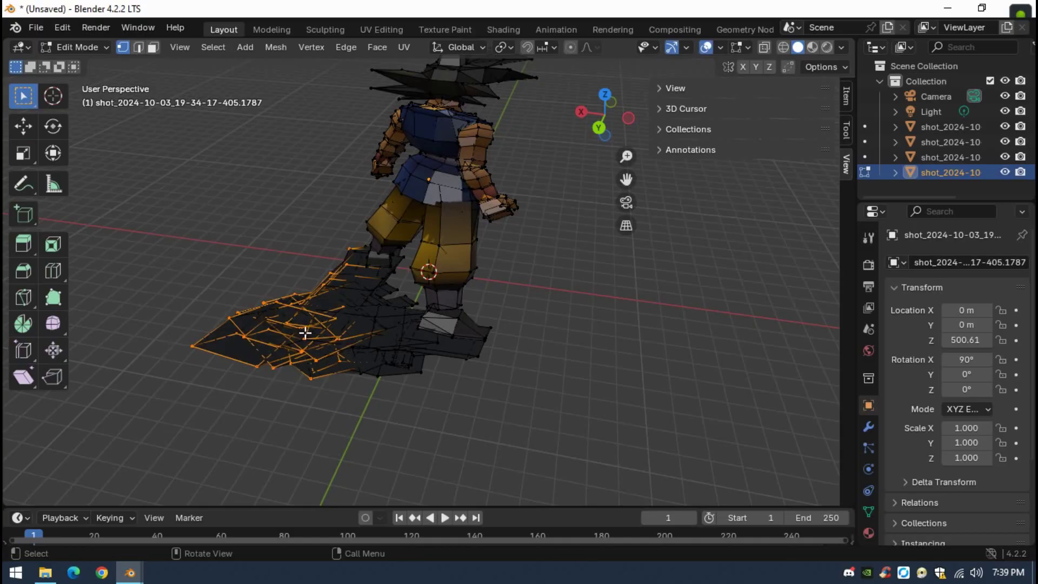
{"action": "middle_click_drag", "start_coordinate": [310, 309], "coordinate": [339, 301]}
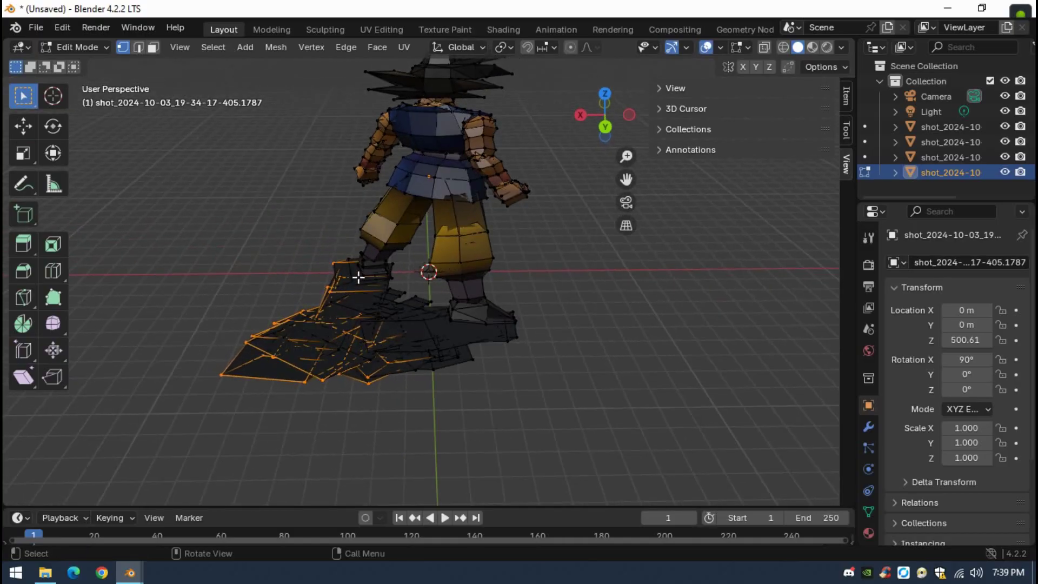
{"action": "right_click", "coordinate": [333, 332]}
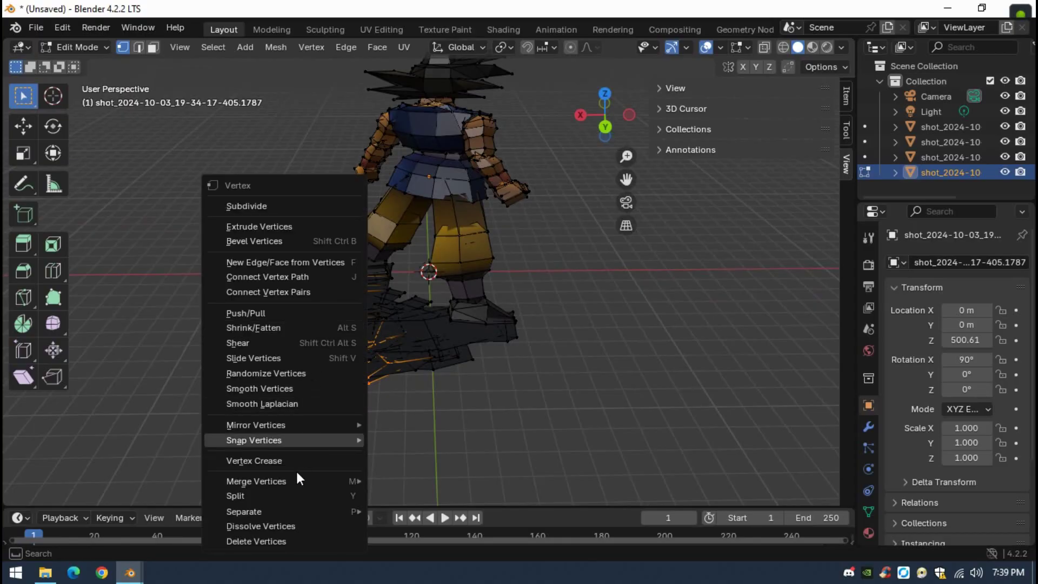
{"action": "left_click", "coordinate": [282, 536]}
- Delete two more box-selected batches of shadow vertices
{"action": "right_click", "coordinate": [325, 356]}
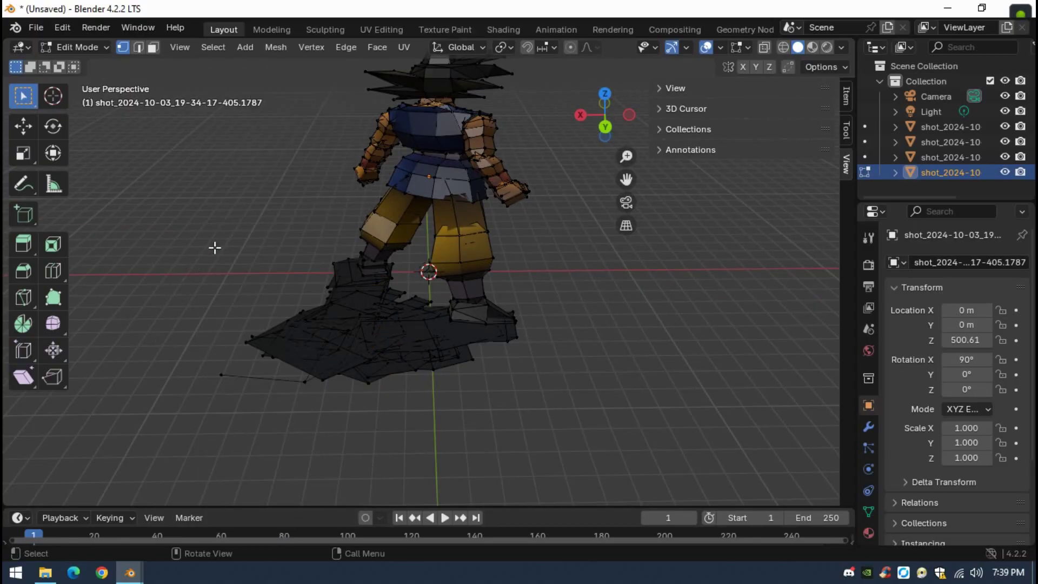
{"action": "left_click_drag", "start_coordinate": [233, 235], "coordinate": [348, 426]}
{"action": "right_click", "coordinate": [324, 393]}
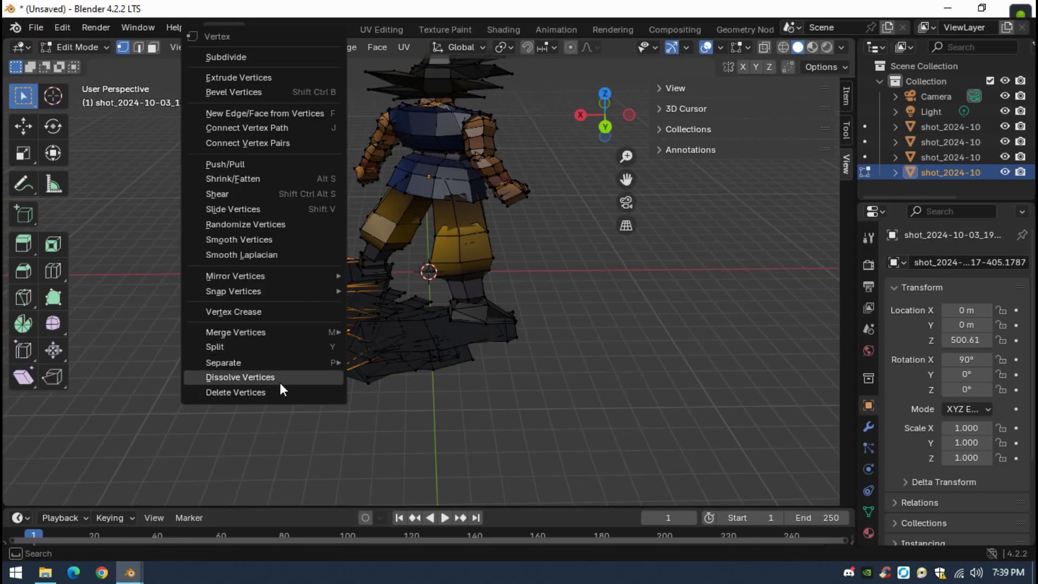
{"action": "left_click", "coordinate": [266, 392]}
{"action": "left_click_drag", "start_coordinate": [239, 232], "coordinate": [359, 417]}
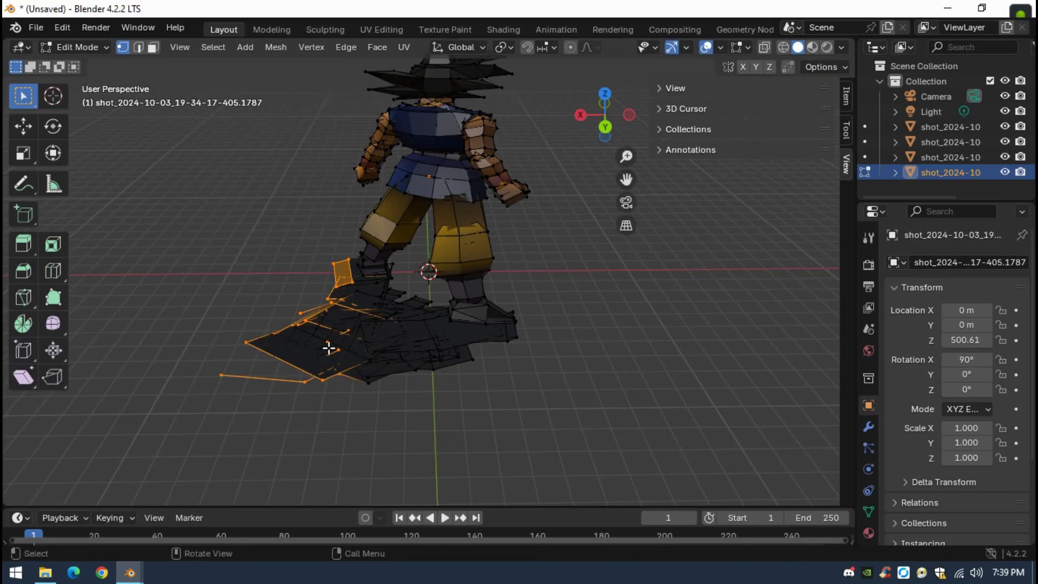
{"action": "right_click", "coordinate": [329, 337]}
{"action": "left_click", "coordinate": [293, 392]}
- Remove two further patches of shadow vertices around the feet
{"action": "left_click_drag", "start_coordinate": [262, 260], "coordinate": [364, 408]}
{"action": "left_click", "coordinate": [271, 311]}
{"action": "left_click_drag", "start_coordinate": [271, 312], "coordinate": [429, 398]}
{"action": "right_click", "coordinate": [377, 346]}
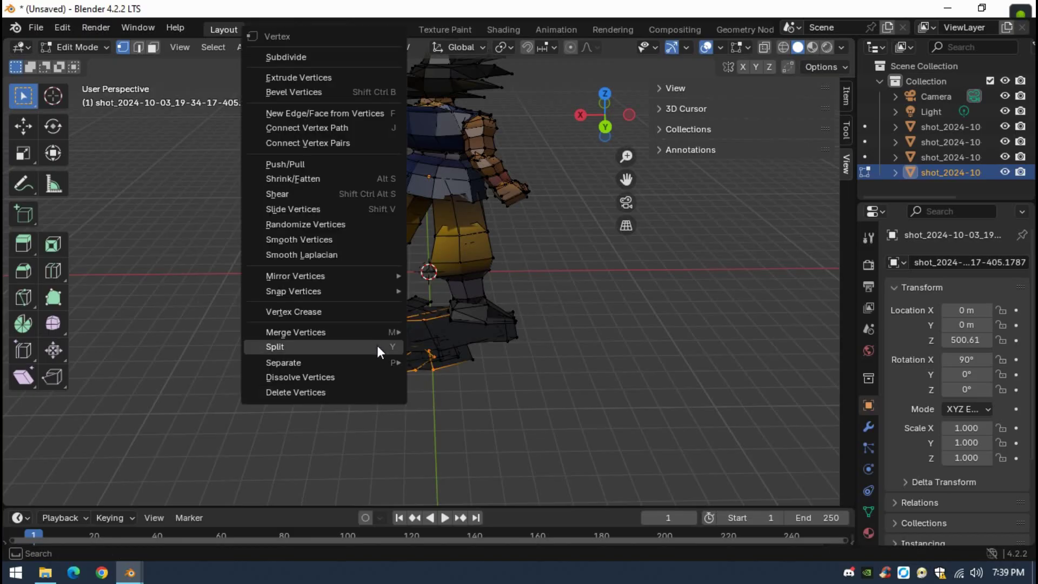
{"action": "left_click", "coordinate": [353, 395]}
{"action": "left_click_drag", "start_coordinate": [273, 311], "coordinate": [449, 394]}
{"action": "right_click", "coordinate": [368, 361]}
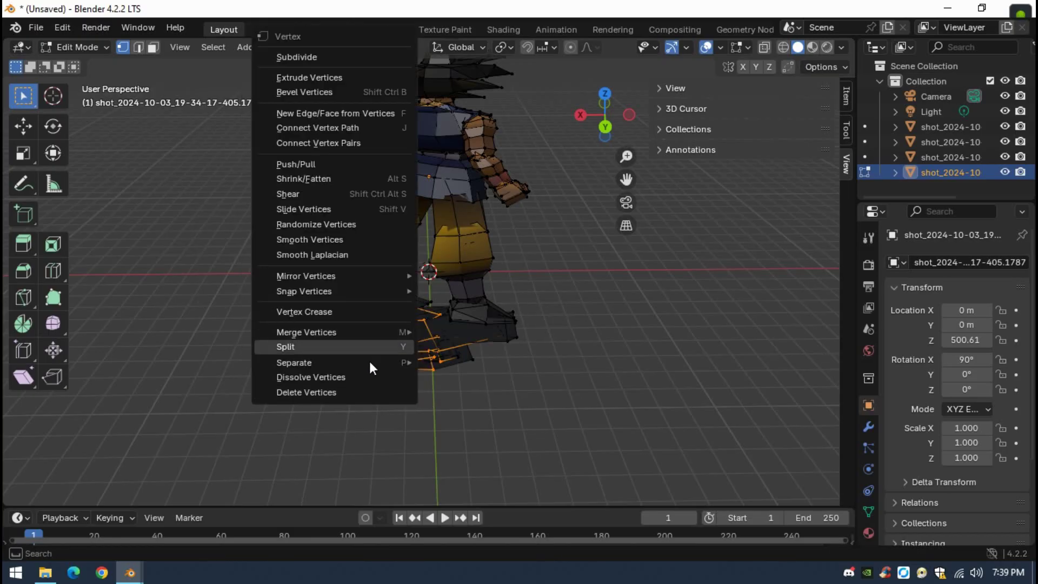
{"action": "left_click", "coordinate": [348, 389]}
- Delete the remaining shadow vertices and the shadow's loose vertices
{"action": "left_click_drag", "start_coordinate": [300, 305], "coordinate": [412, 391]}
{"action": "right_click", "coordinate": [357, 392]}
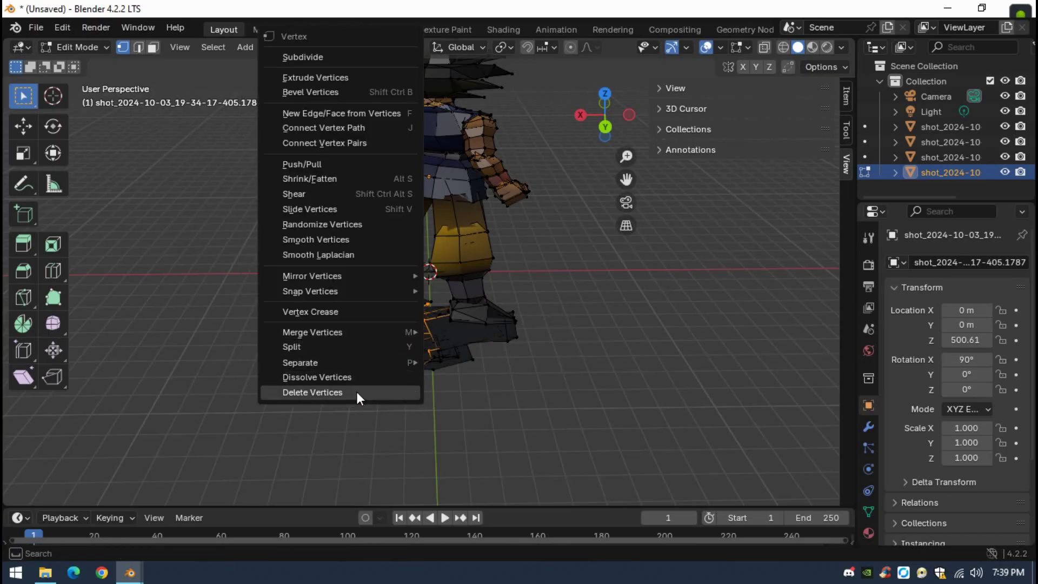
{"action": "left_click", "coordinate": [356, 391]}
{"action": "left_click_drag", "start_coordinate": [305, 298], "coordinate": [423, 388]}
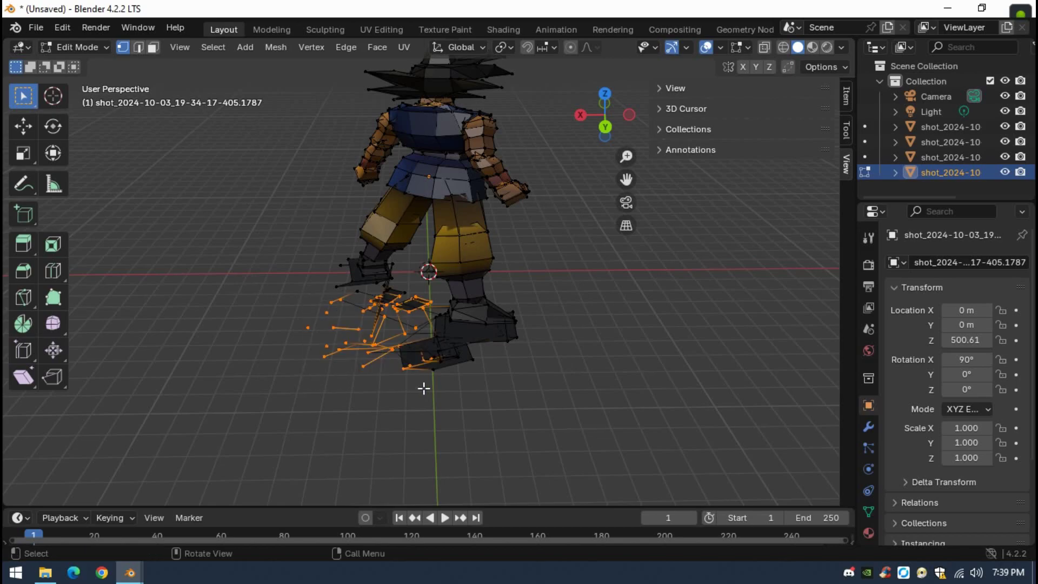
{"action": "right_click", "coordinate": [394, 346]}
{"action": "left_click", "coordinate": [357, 391]}
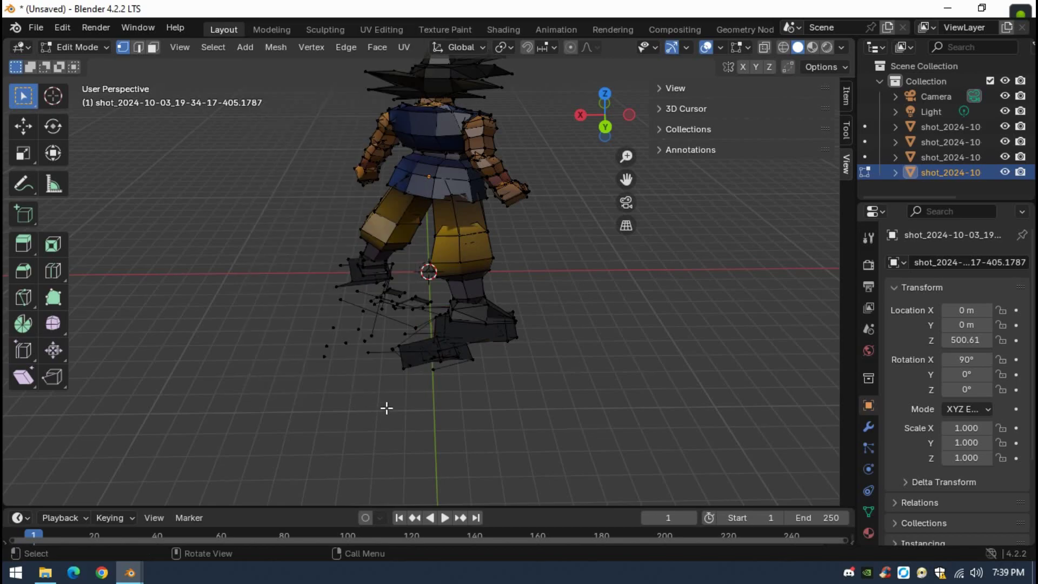
- Split the leftover loose shadow vertices apart, then delete them
{"action": "left_click_drag", "start_coordinate": [315, 294], "coordinate": [435, 398]}
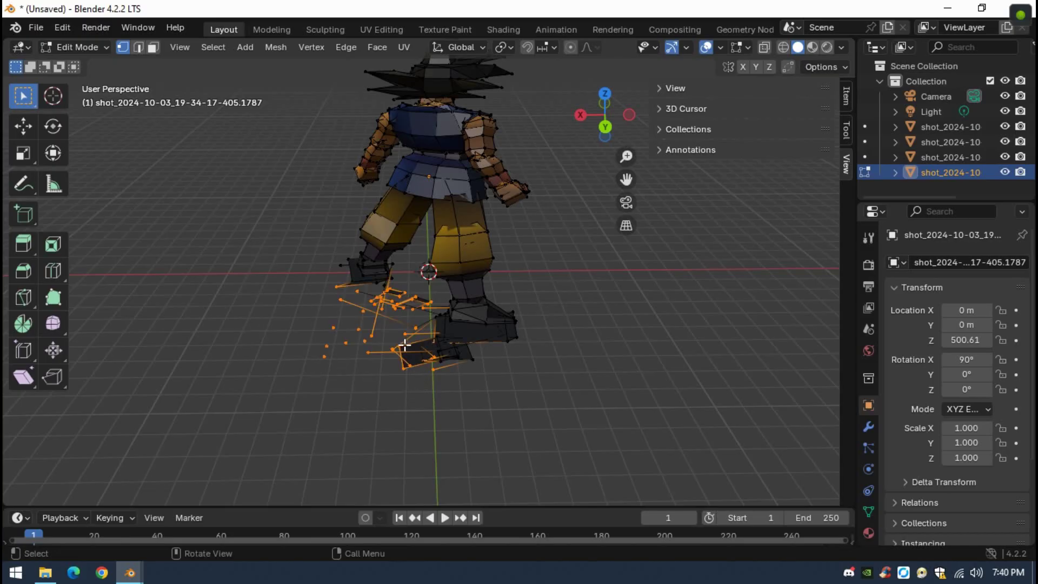
{"action": "right_click", "coordinate": [406, 347]}
{"action": "left_click", "coordinate": [397, 345]}
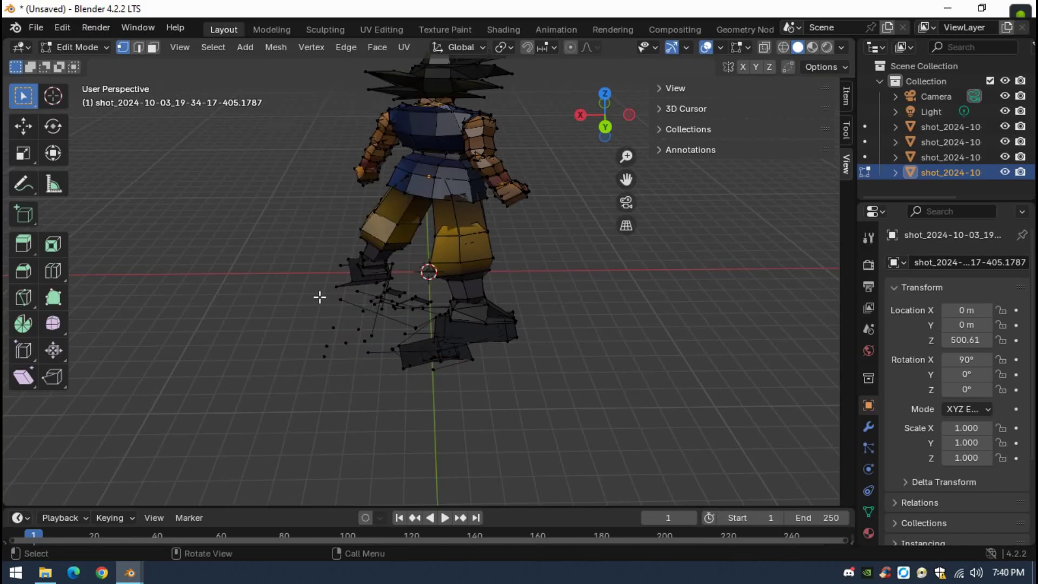
{"action": "left_click_drag", "start_coordinate": [319, 297], "coordinate": [436, 388]}
{"action": "right_click", "coordinate": [402, 354]}
{"action": "mouse_move", "coordinate": [387, 358]}
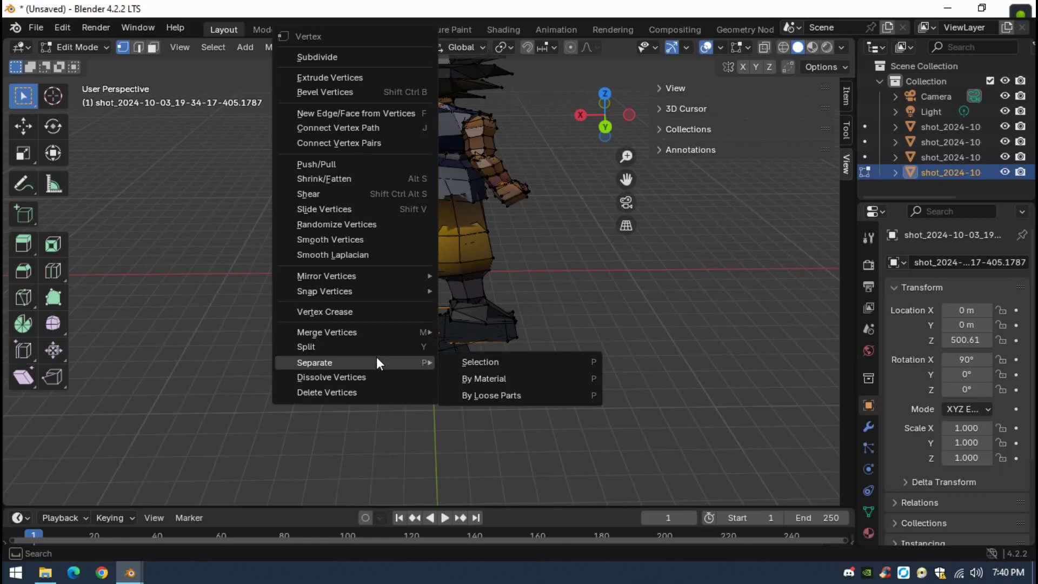
{"action": "left_click", "coordinate": [358, 393]}
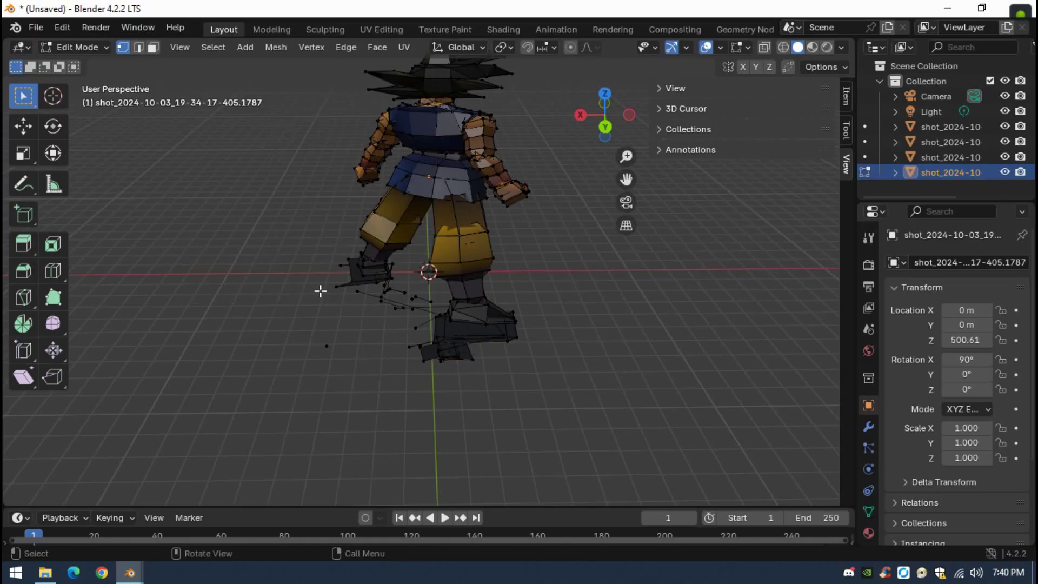
- Delete the remaining shadow edges and the vertices beneath the feet
{"action": "left_click_drag", "start_coordinate": [317, 274], "coordinate": [437, 372]}
{"action": "right_click", "coordinate": [403, 304]}
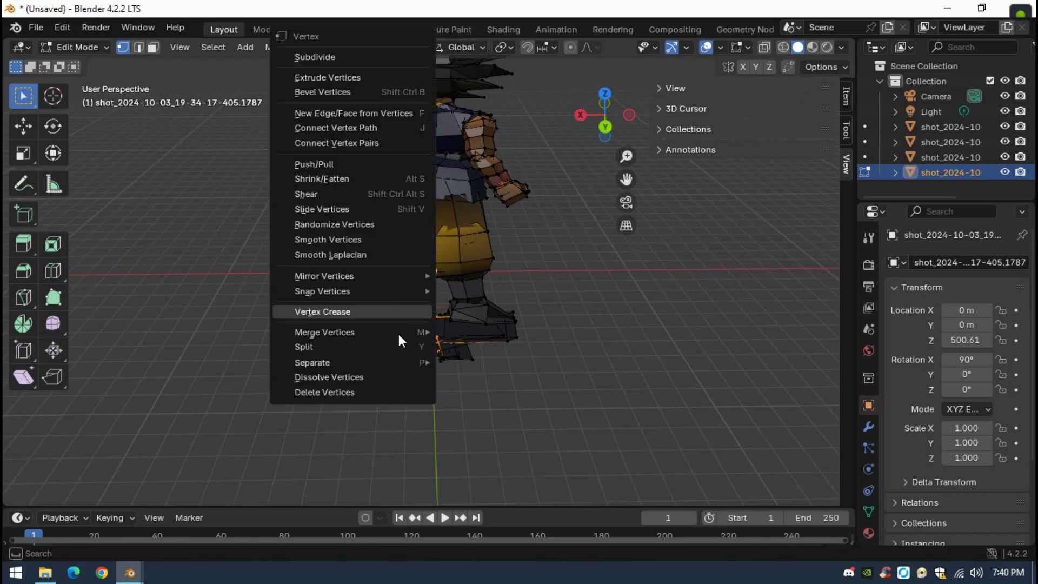
{"action": "left_click", "coordinate": [355, 392]}
{"action": "left_click_drag", "start_coordinate": [314, 292], "coordinate": [430, 362]}
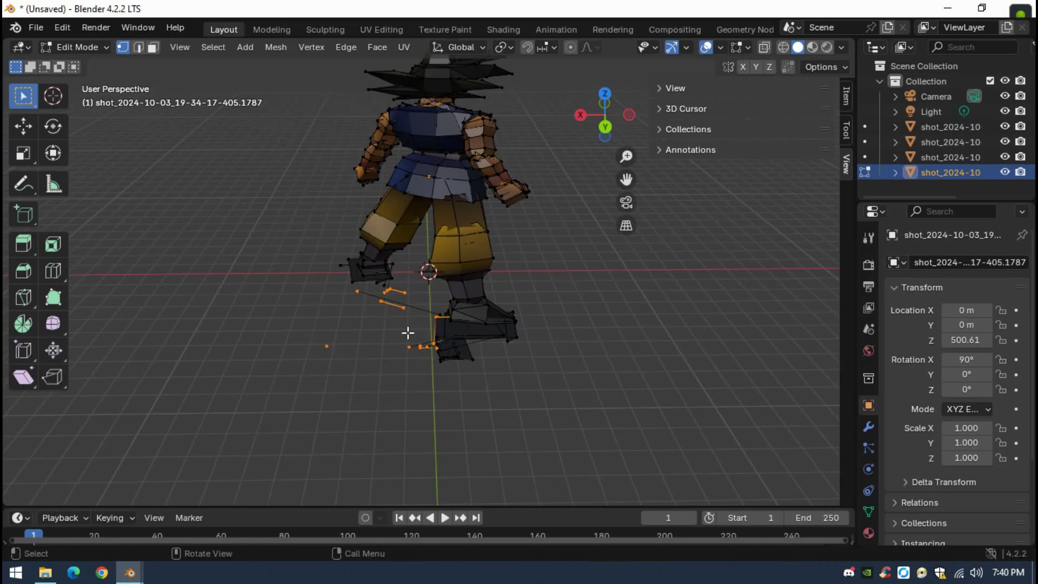
{"action": "right_click", "coordinate": [417, 341]}
{"action": "left_click", "coordinate": [372, 389]}
- Dissolve the last selected shadow vertices below the feet
{"action": "left_click_drag", "start_coordinate": [314, 281], "coordinate": [438, 389]}
{"action": "right_click", "coordinate": [435, 389]}
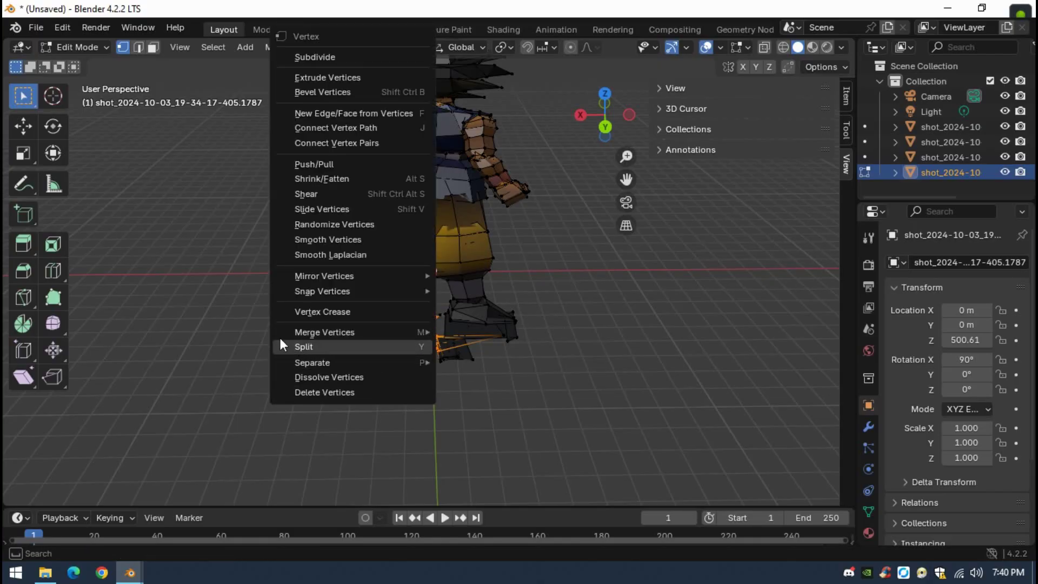
{"action": "key", "text": "Escape"}
{"action": "left_click_drag", "start_coordinate": [285, 294], "coordinate": [425, 373]}
{"action": "right_click", "coordinate": [425, 372]}
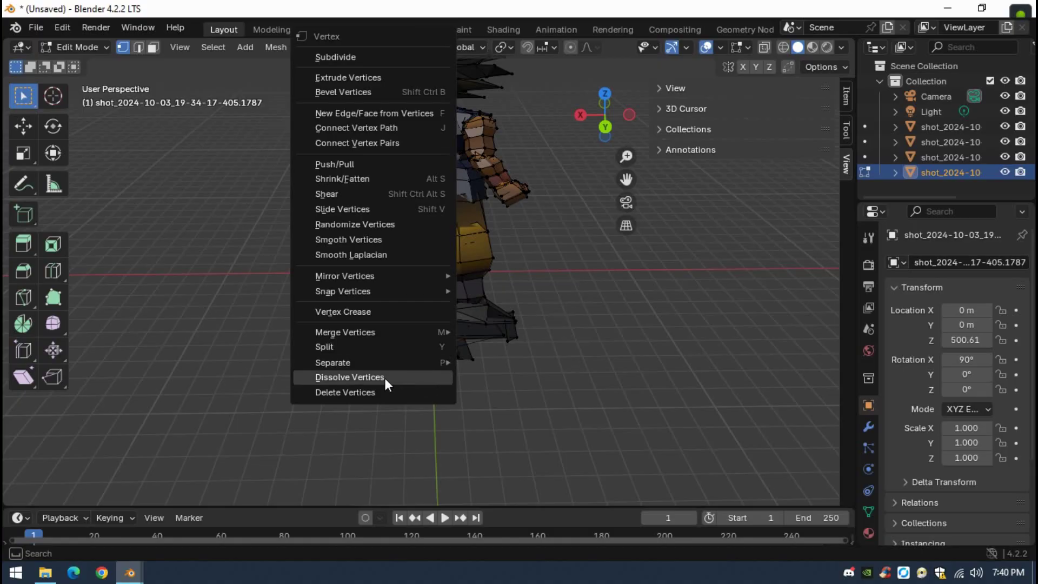
{"action": "left_click", "coordinate": [384, 378]}
- Delete a stray vertex and the stray edge below the left foot
{"action": "right_click", "coordinate": [302, 306]}
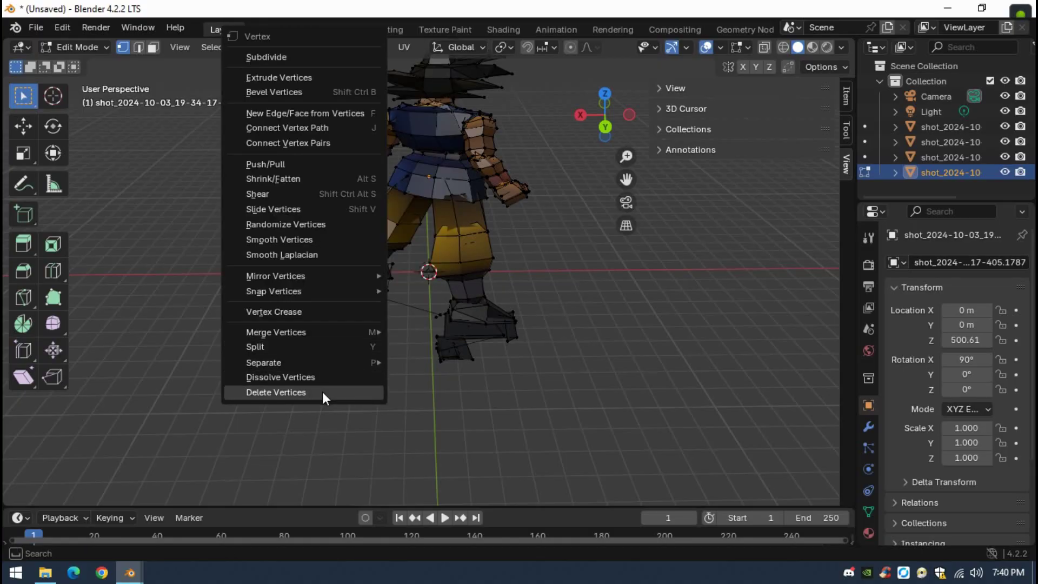
{"action": "left_click", "coordinate": [322, 391]}
{"action": "right_click", "coordinate": [332, 362]}
{"action": "left_click", "coordinate": [332, 362]}
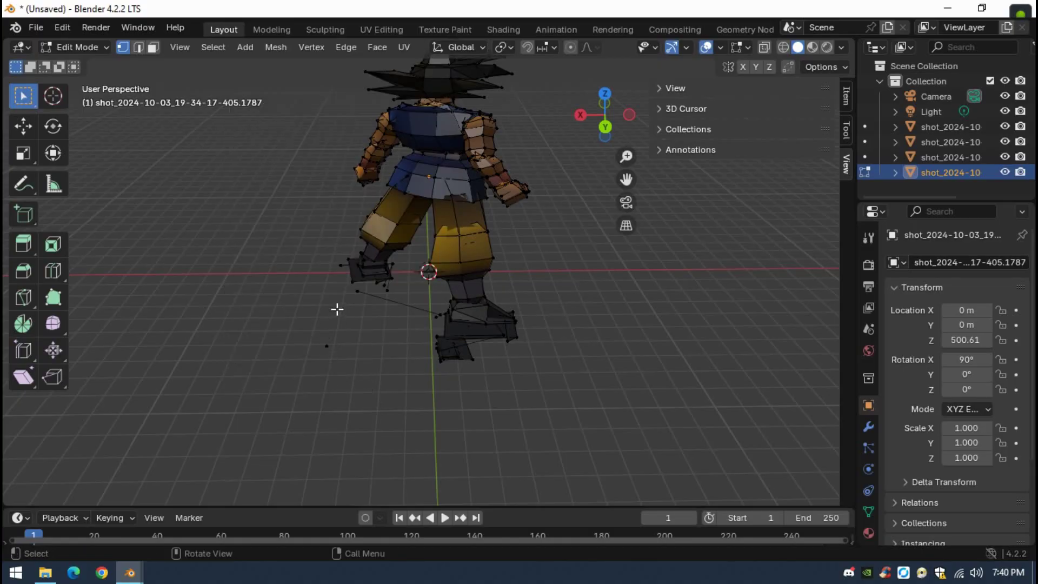
{"action": "left_click_drag", "start_coordinate": [298, 290], "coordinate": [406, 375]}
{"action": "right_click", "coordinate": [356, 338]}
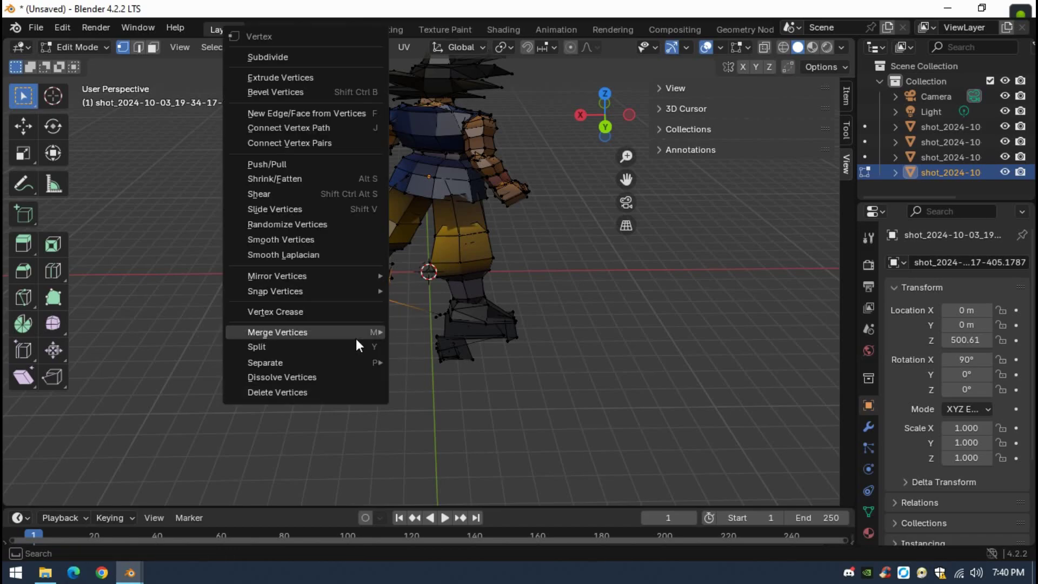
{"action": "left_click", "coordinate": [323, 388]}
- Delete the final stray vertices and orbit to inspect the cleaned mesh
{"action": "right_click", "coordinate": [356, 388]}
{"action": "left_click", "coordinate": [316, 375]}
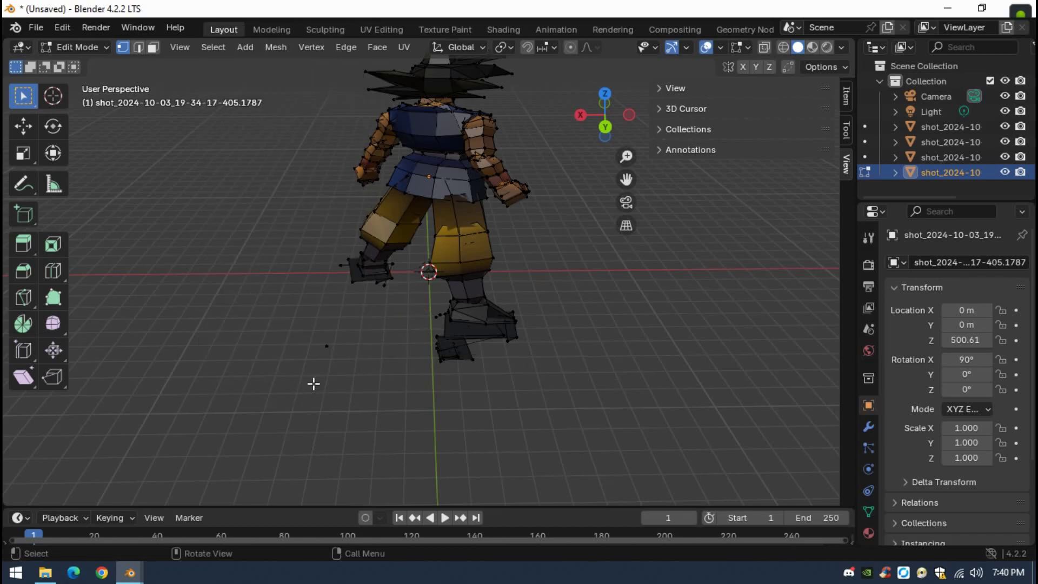
{"action": "right_click", "coordinate": [308, 393]}
{"action": "left_click", "coordinate": [308, 396]}
{"action": "right_click", "coordinate": [340, 363]}
{"action": "left_click", "coordinate": [328, 357]}
{"action": "middle_click_drag", "start_coordinate": [654, 310], "coordinate": [324, 227]}
{"action": "left_click", "coordinate": [61, 49]}
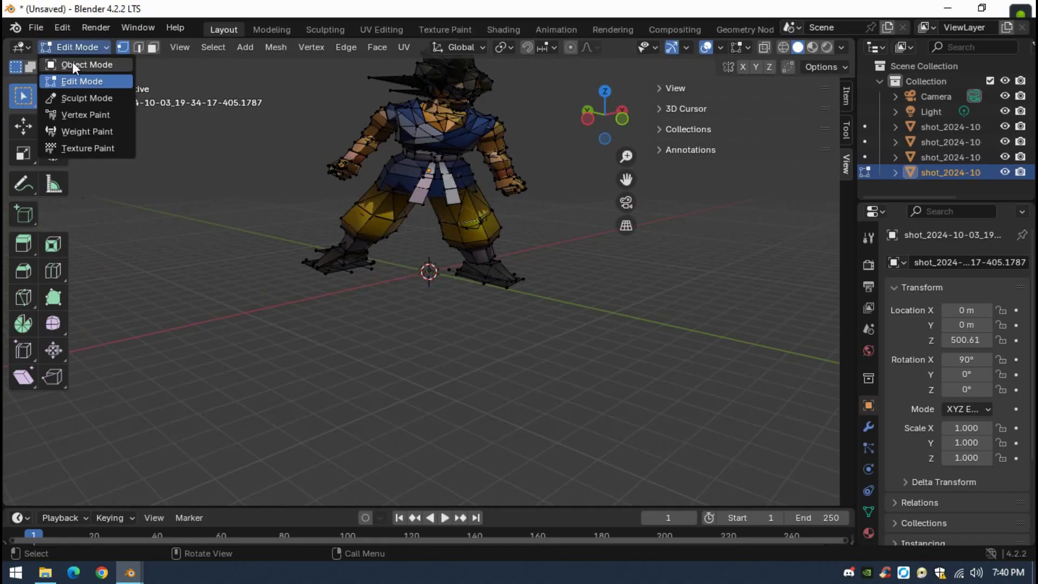
- Switch the cleaned Goku model back to Object Mode and recentre the view
{"action": "left_click", "coordinate": [74, 63]}
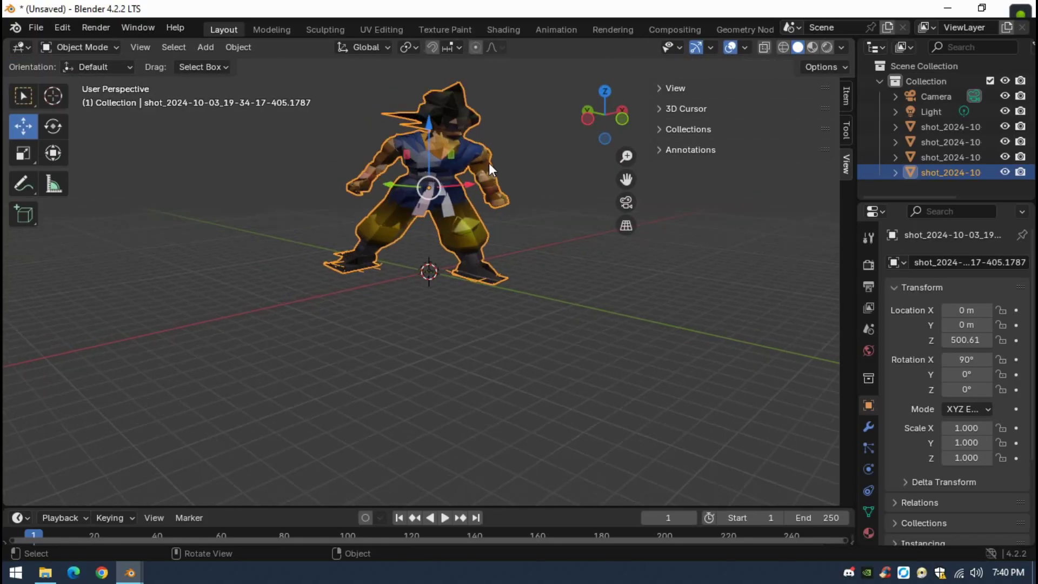
{"action": "middle_click_drag", "start_coordinate": [465, 253], "coordinate": [494, 305], "text": "shift"}
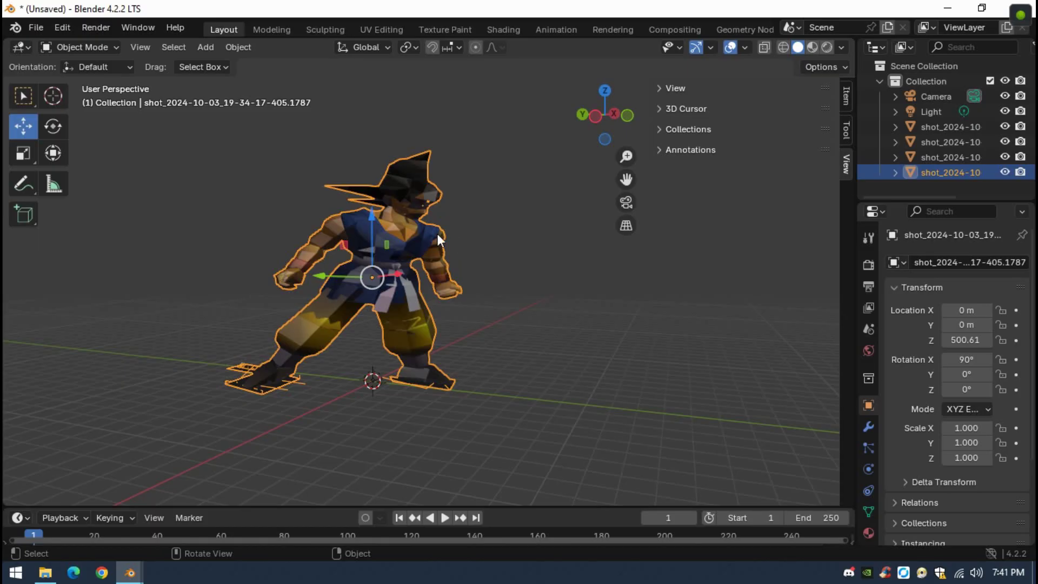
- Set the Goku character's Y scale to 1.700 to make it taller
{"action": "mouse_move", "coordinate": [492, 241]}
{"action": "middle_mouse_down"}
{"action": "mouse_move", "coordinate": [394, 239]}
{"action": "mouse_move", "coordinate": [517, 241]}
{"action": "mouse_move", "coordinate": [475, 249]}
{"action": "middle_mouse_up"}
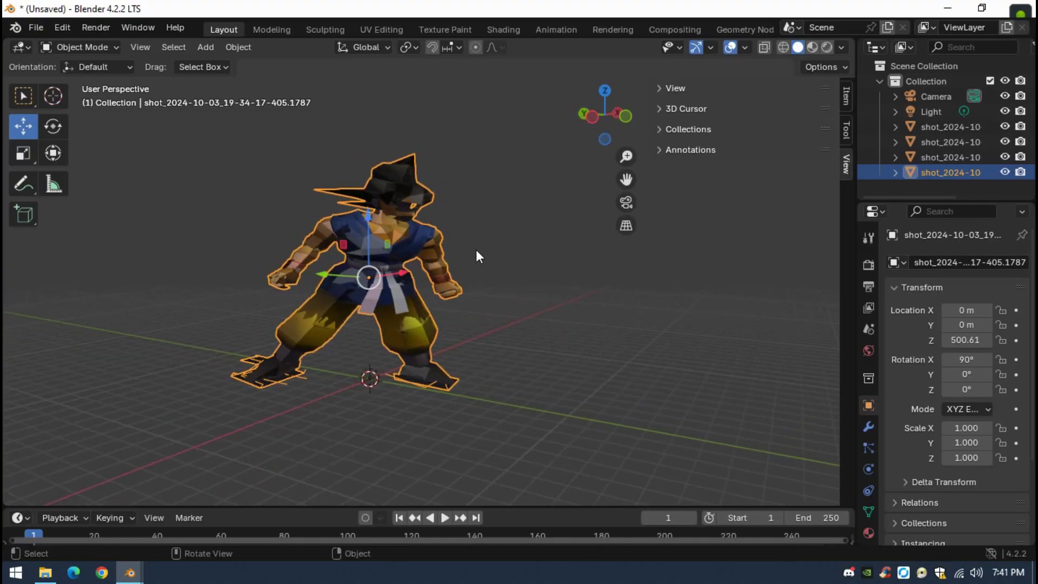
{"action": "left_click", "coordinate": [957, 442]}
{"action": "type", "text": "0.95"}
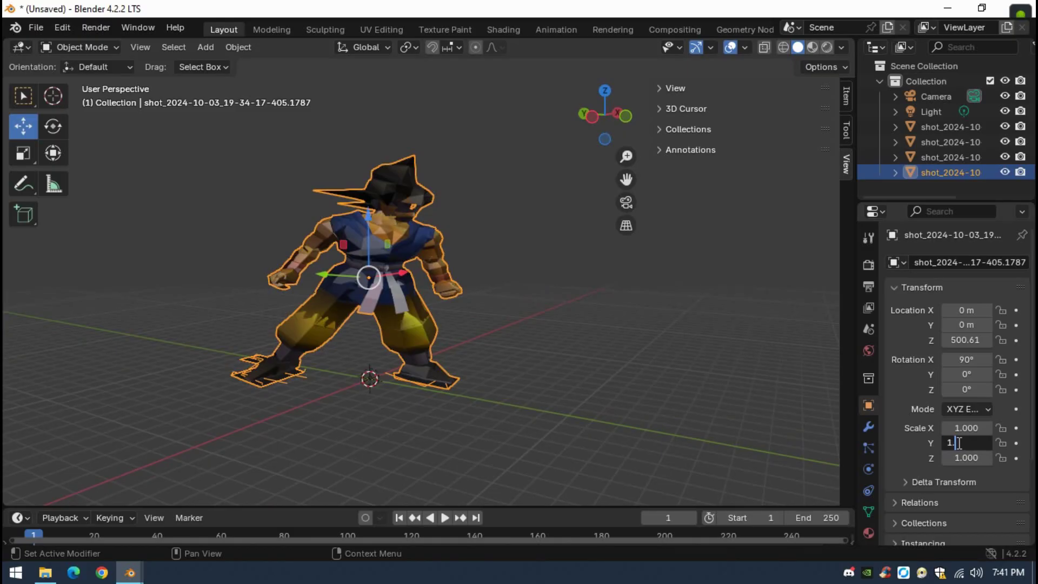
{"action": "key", "text": "Return"}
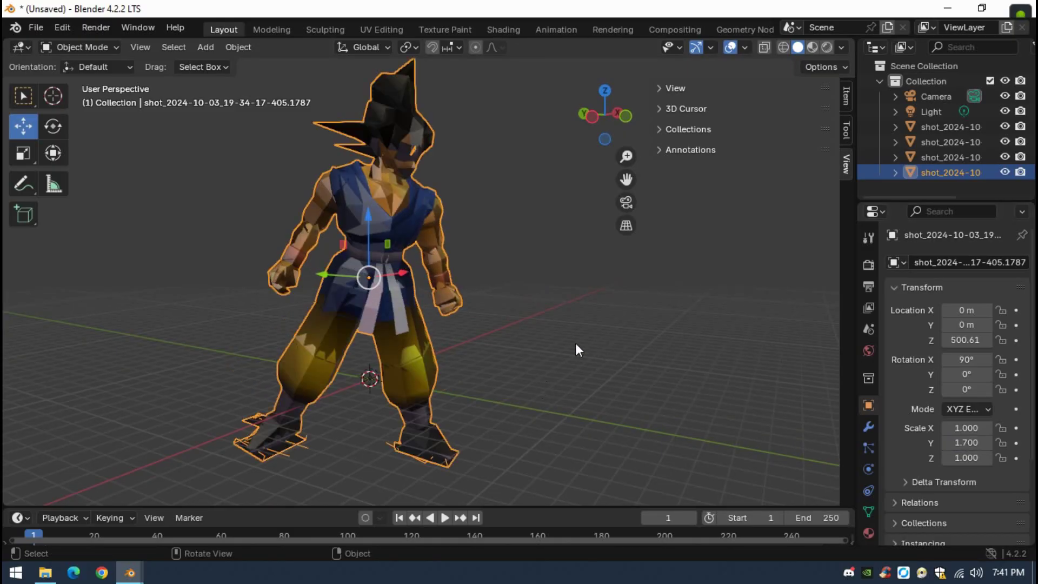
- Raise the character along Z to 837.94 so its feet rest on the grid
{"action": "middle_click_drag", "start_coordinate": [575, 343], "coordinate": [494, 281]}
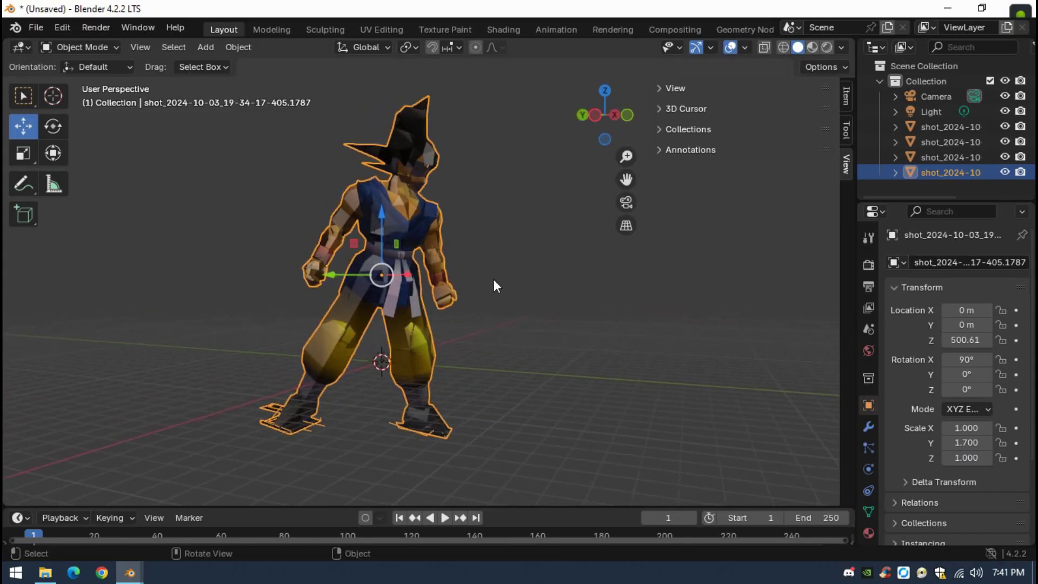
{"action": "left_click_drag", "start_coordinate": [378, 210], "coordinate": [404, 195]}
{"action": "middle_click_drag", "start_coordinate": [404, 195], "coordinate": [421, 399]}
{"action": "left_click", "coordinate": [81, 47]}
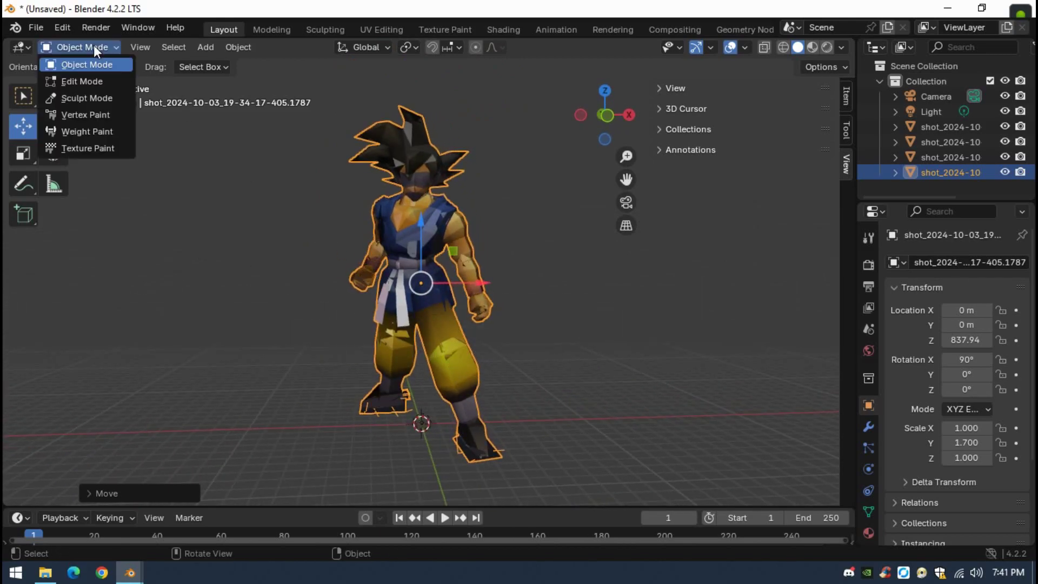
{"action": "left_click", "coordinate": [89, 148]}
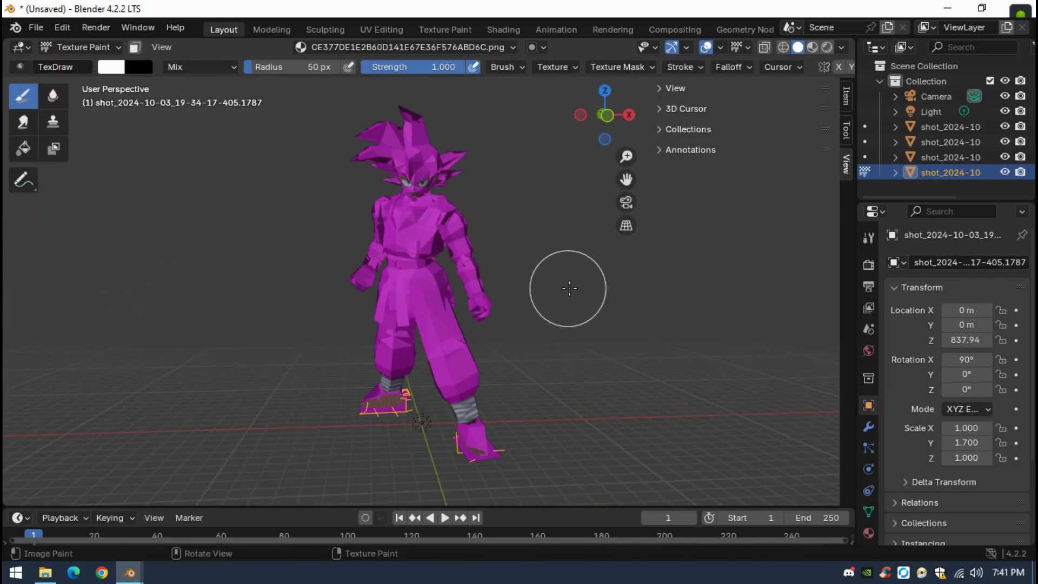
{"action": "mouse_move", "coordinate": [491, 354]}
{"action": "middle_mouse_down"}
{"action": "mouse_move", "coordinate": [630, 336]}
{"action": "mouse_move", "coordinate": [472, 384]}
{"action": "mouse_move", "coordinate": [411, 386]}
{"action": "mouse_move", "coordinate": [546, 379]}
{"action": "mouse_move", "coordinate": [511, 378]}
{"action": "mouse_move", "coordinate": [522, 377]}
{"action": "mouse_move", "coordinate": [318, 212]}
{"action": "middle_mouse_up"}
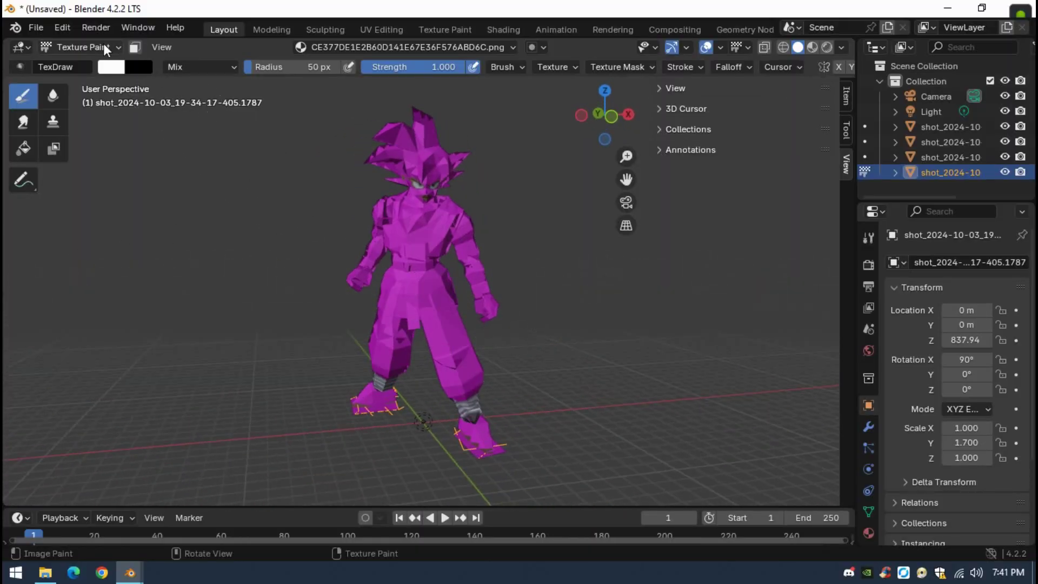
{"action": "left_click", "coordinate": [104, 48]}
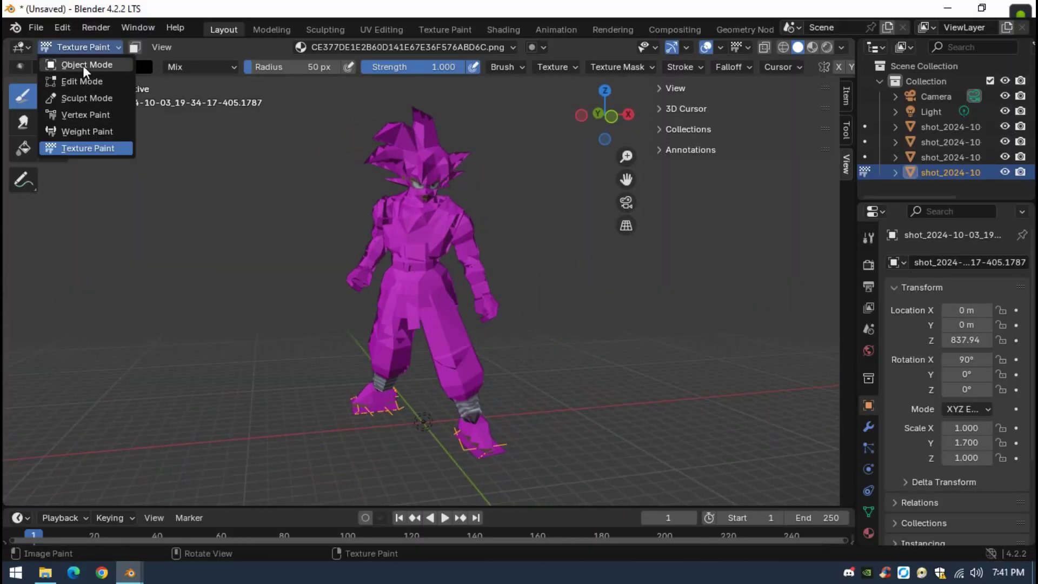
{"action": "left_click", "coordinate": [84, 63]}
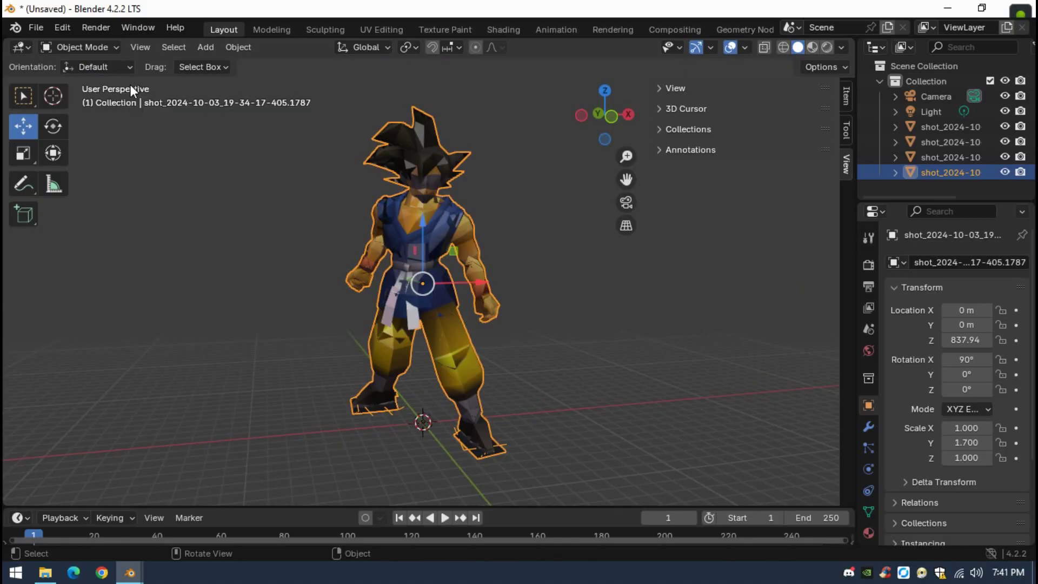
- Check the model from behind, then minimize Blender to reveal the Dragon Ball - Final Bout (Japan) folder
{"action": "middle_click_drag", "start_coordinate": [381, 306], "coordinate": [518, 211]}
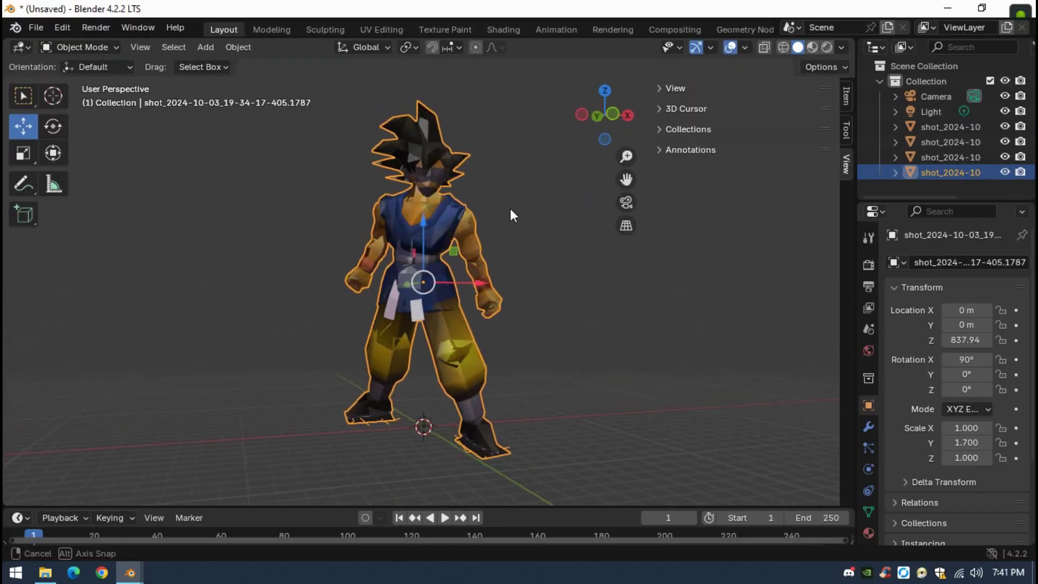
{"action": "middle_click_drag", "start_coordinate": [510, 210], "coordinate": [496, 211]}
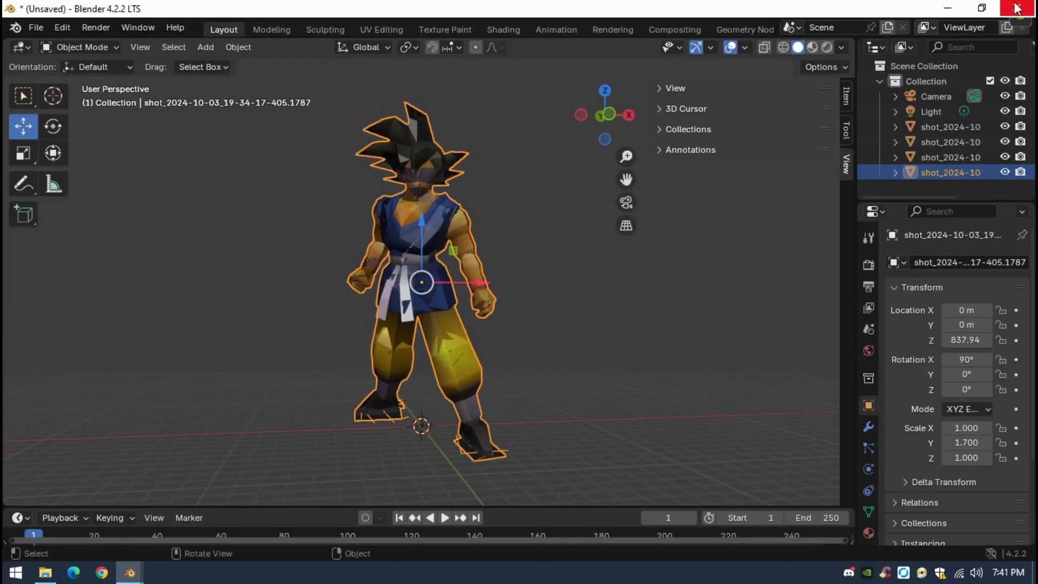
{"action": "left_click", "coordinate": [947, 8]}
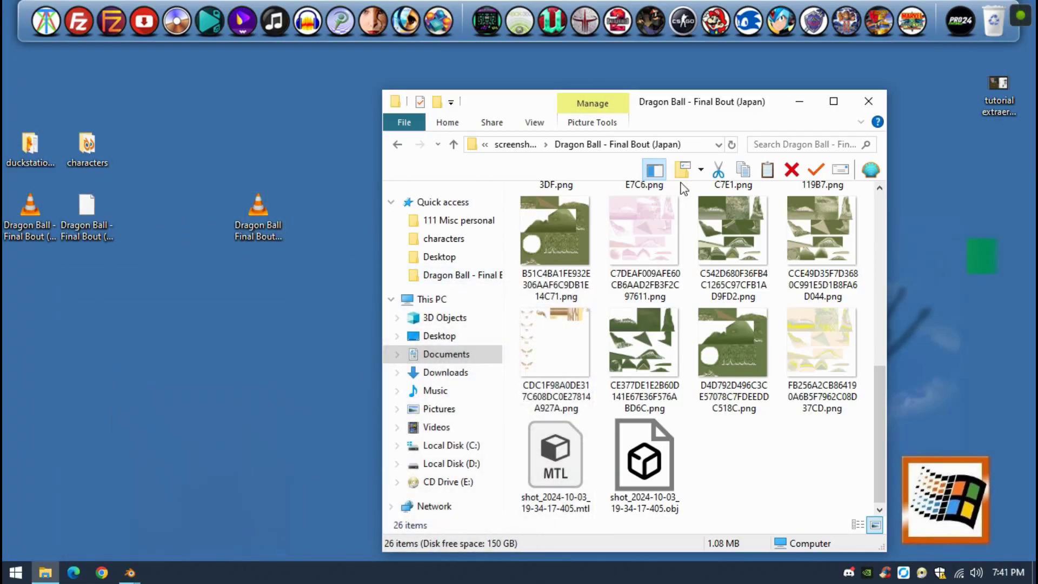
- Close the texture folder, open the desktop characters folder, and bring Blender back to front
{"action": "left_click", "coordinate": [868, 101]}
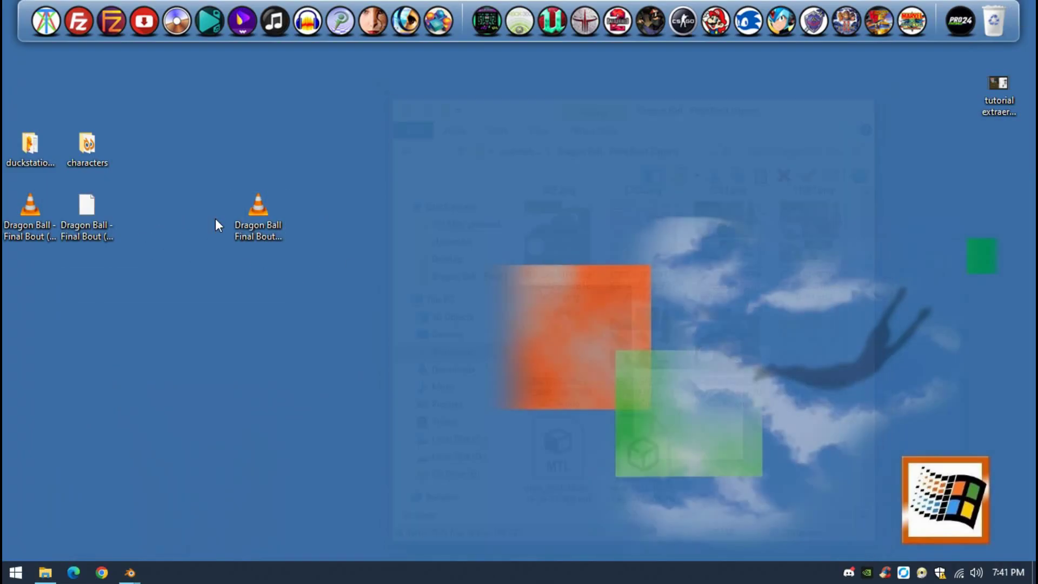
{"action": "double_click", "coordinate": [99, 155]}
{"action": "double_click", "coordinate": [604, 323]}
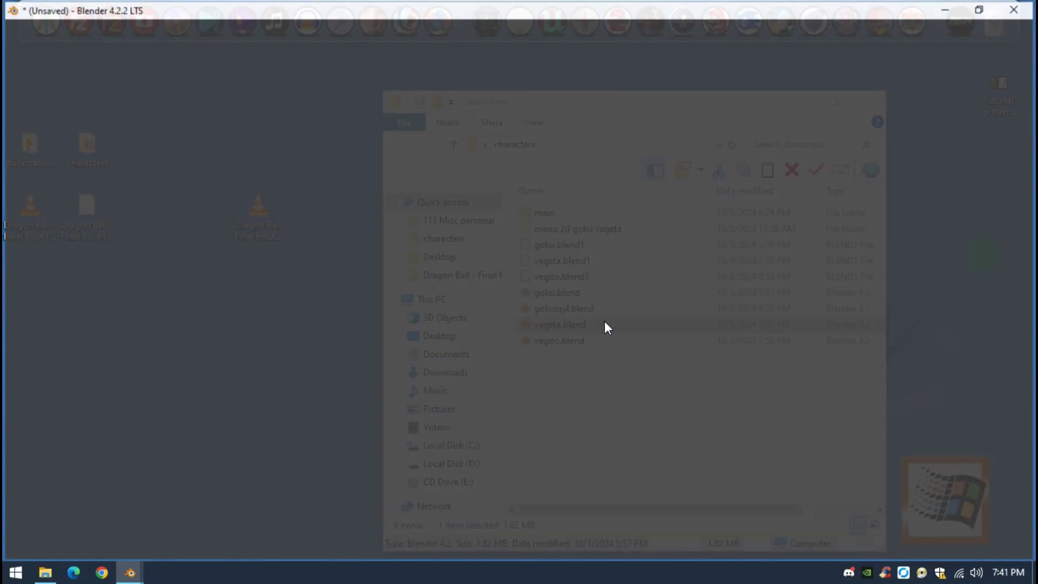